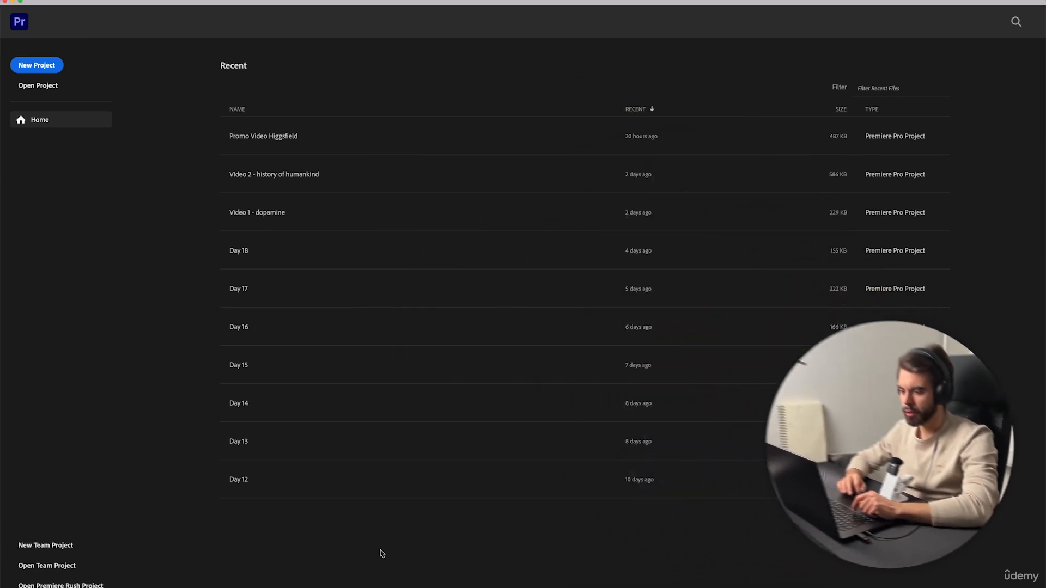
# Create a new project named Untitled in the Documents/Adobe/Premiere Pro/25.0 folder, replacing the existing project of that name.
pyautogui.click(44, 70)
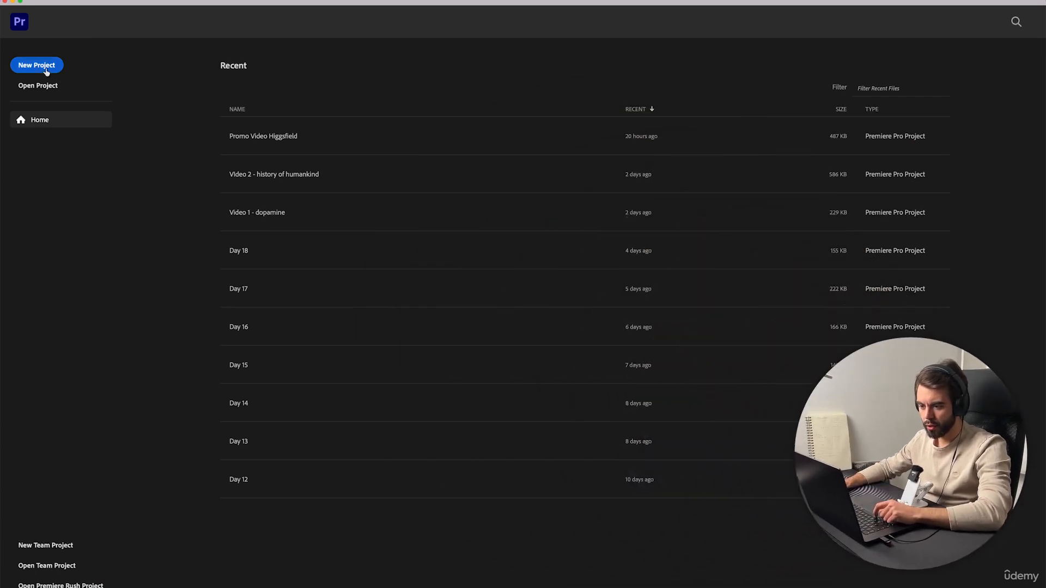
pyautogui.press('Tab')
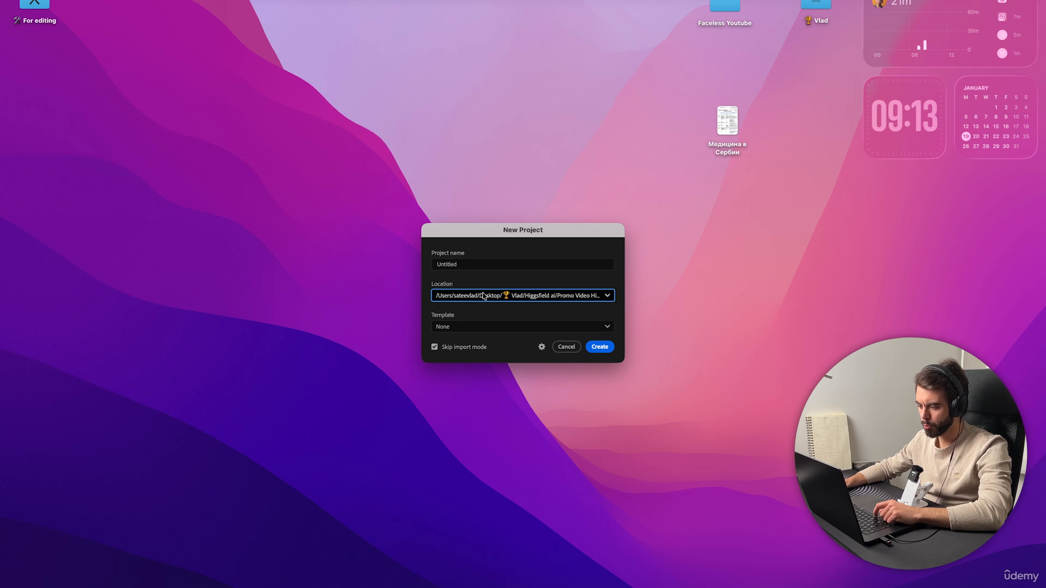
pyautogui.click(502, 298)
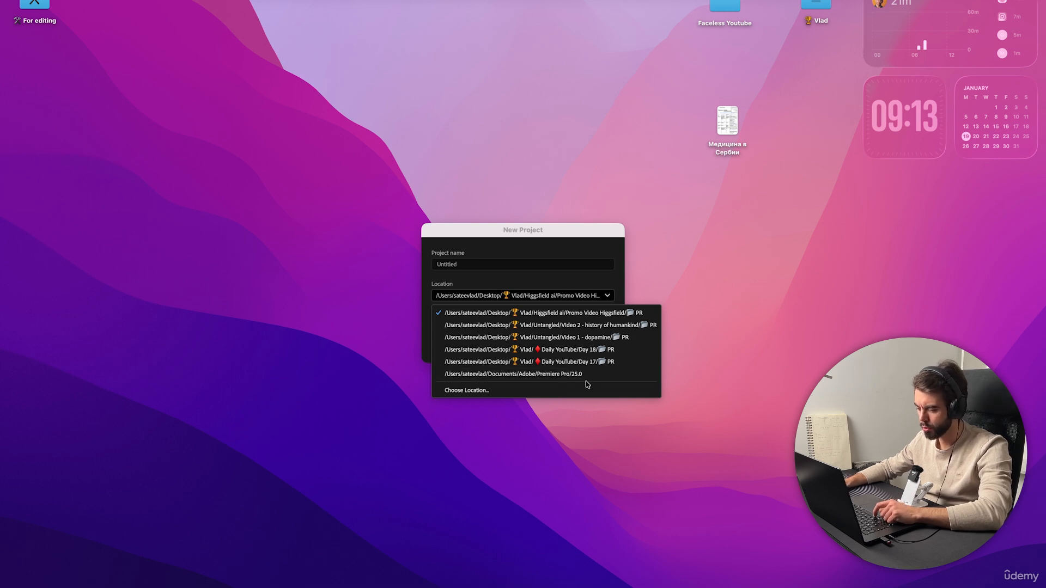
pyautogui.click(548, 378)
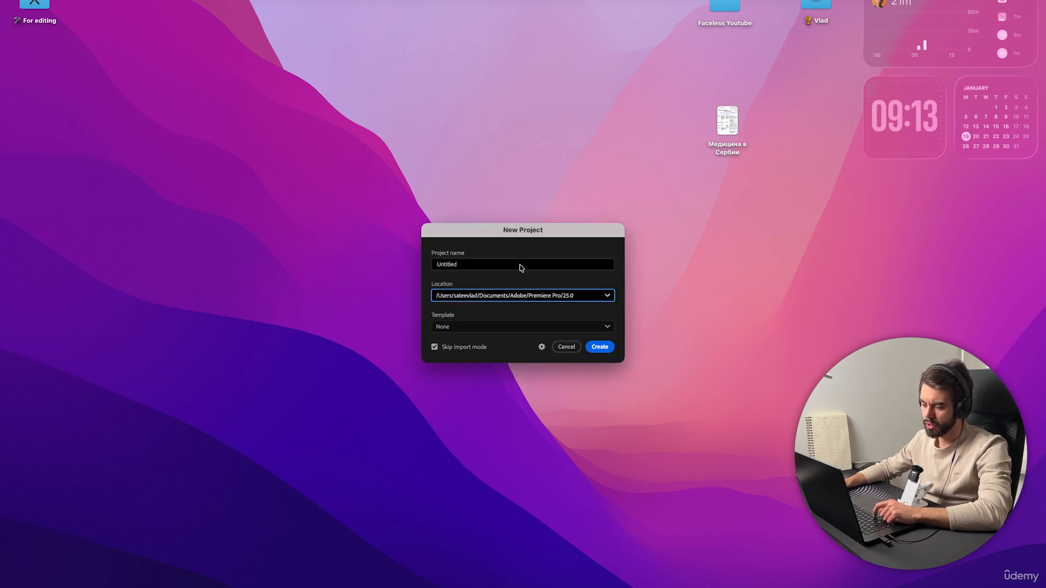
pyautogui.click(610, 351)
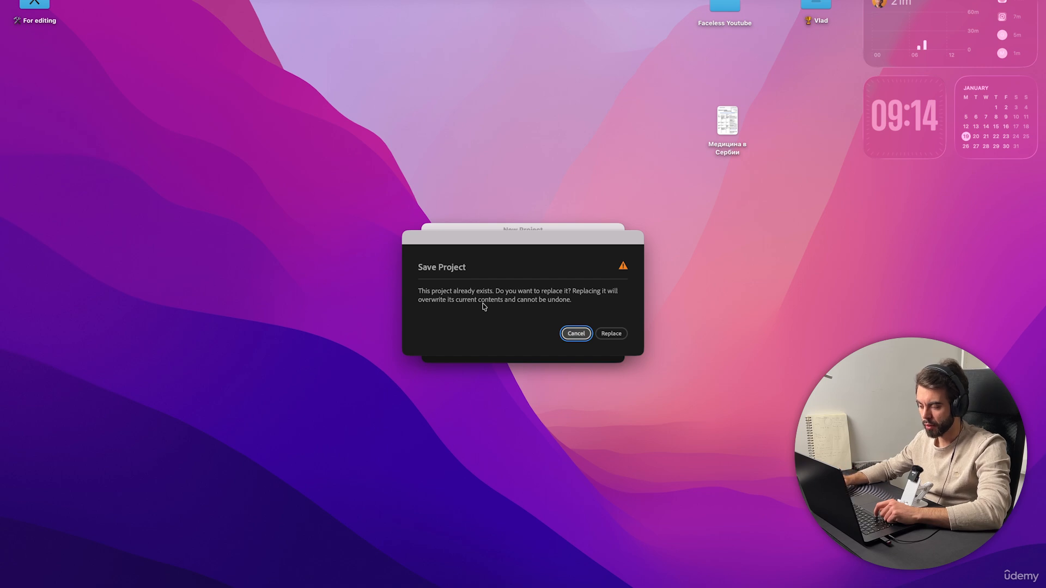
pyautogui.click(612, 333)
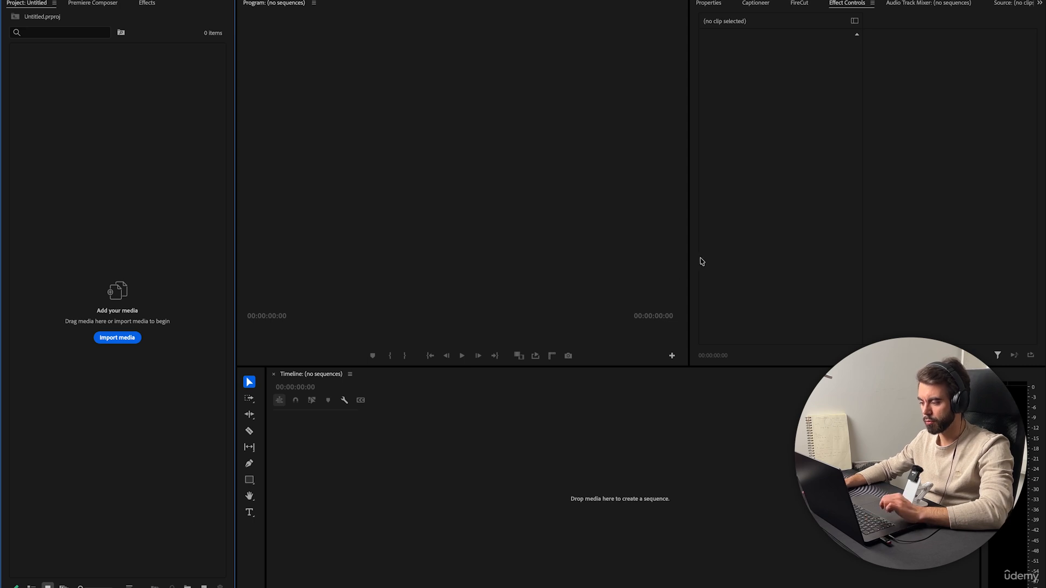
# Try docking the Program Monitor with the Timeline, and return it to its own area above the Timeline.
pyautogui.moveTo(689, 259)
pyautogui.mouseDown()
pyautogui.moveTo(728, 252)
pyautogui.moveTo(586, 252)
pyautogui.moveTo(678, 263)
pyautogui.moveTo(401, 264)
pyautogui.moveTo(681, 264)
pyautogui.moveTo(707, 275)
pyautogui.moveTo(695, 276)
pyautogui.mouseUp()
pyautogui.click(381, 105)
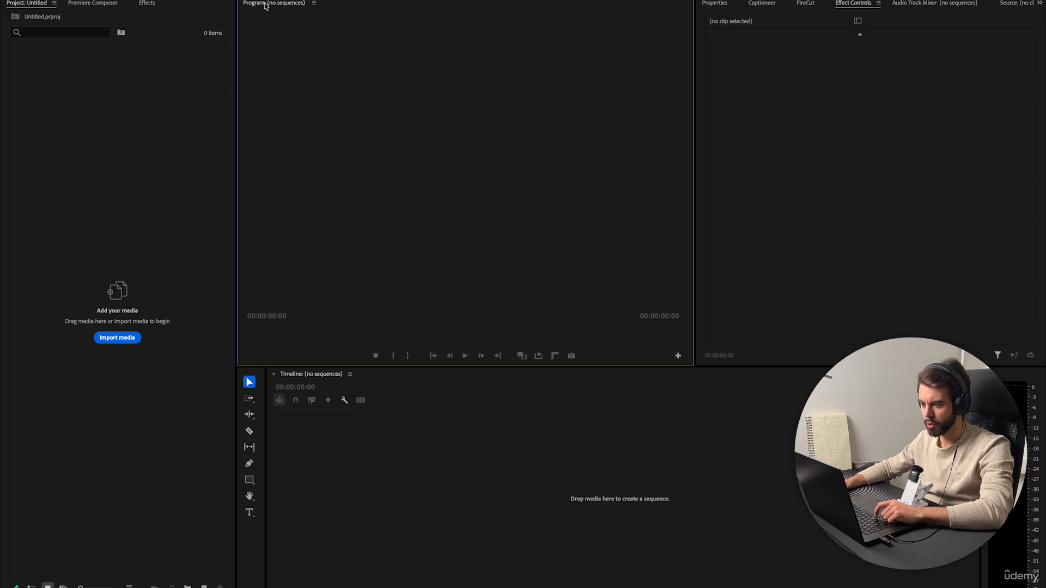
pyautogui.moveTo(266, 5); pyautogui.dragTo(434, 480)
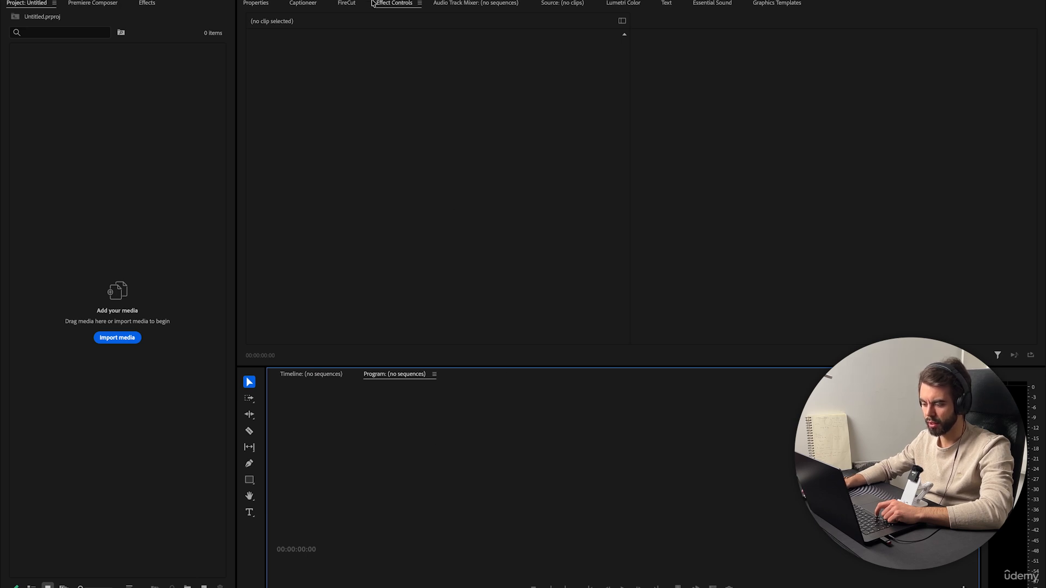
pyautogui.moveTo(404, 374); pyautogui.dragTo(248, 148)
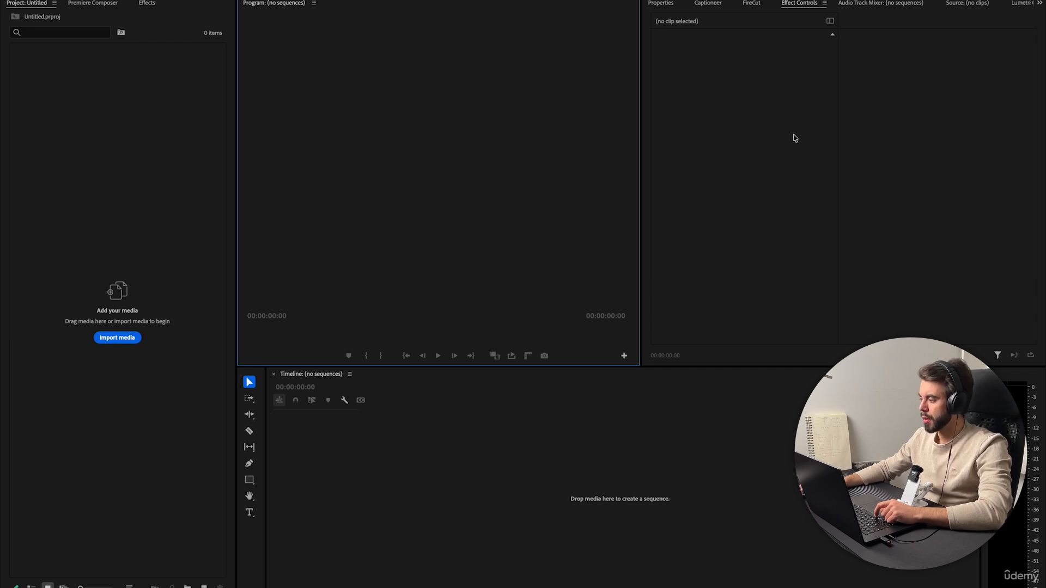
# Switch to the Vertical workspace and return to the Editing workspace.
pyautogui.click(961, 6)
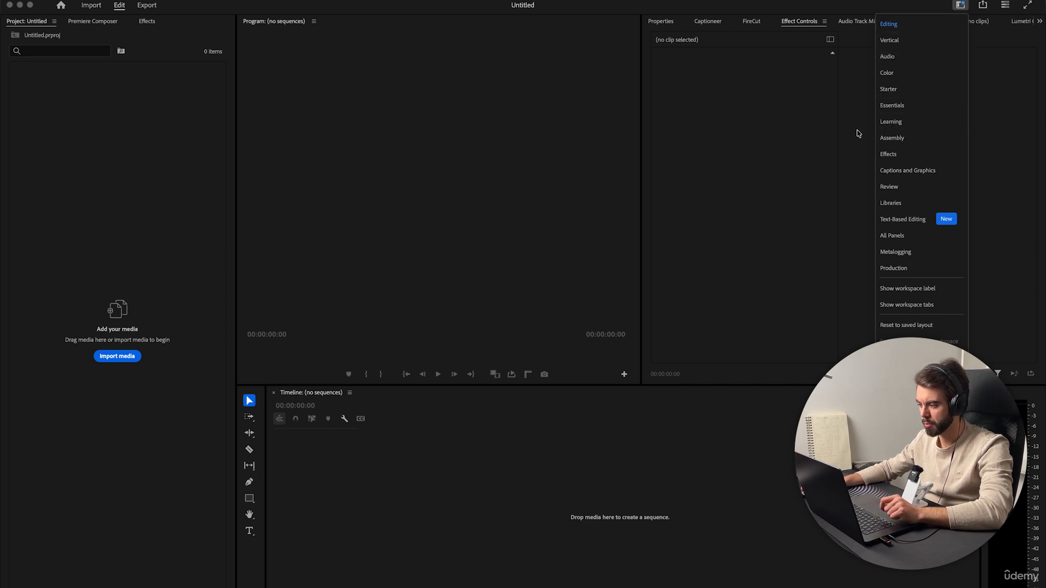
pyautogui.click(940, 45)
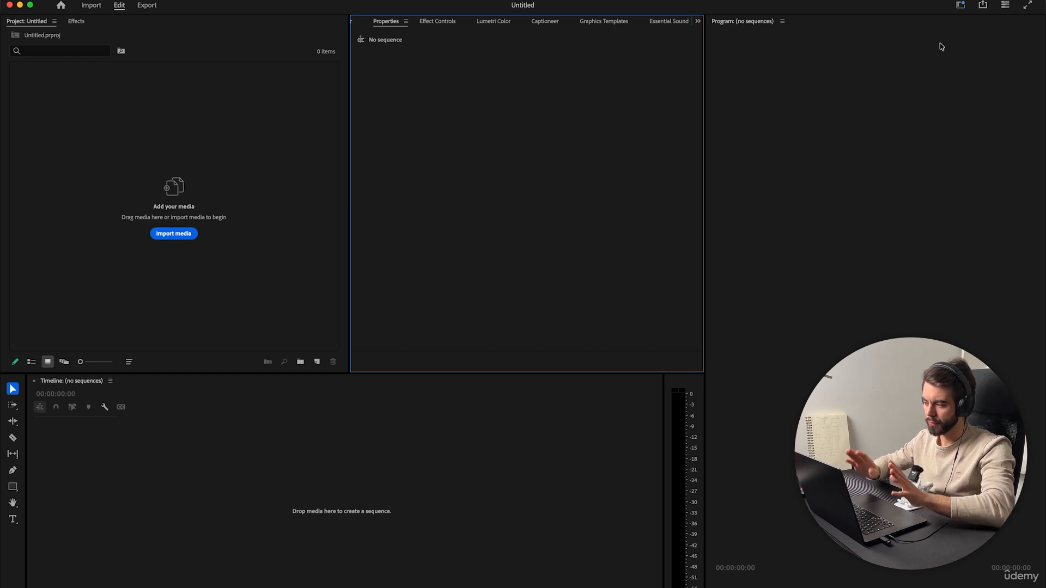
pyautogui.click(961, 11)
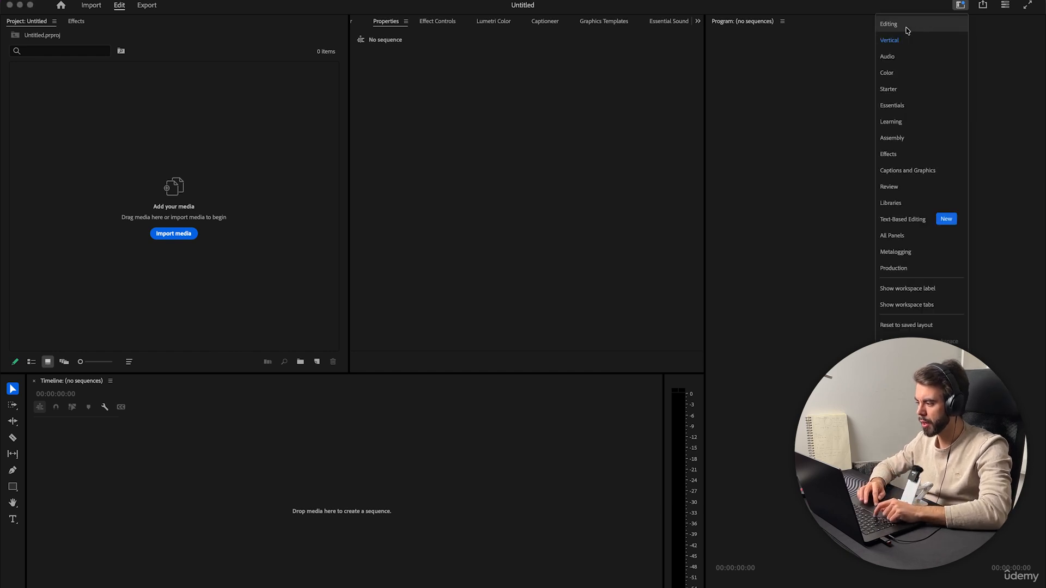
pyautogui.click(907, 30)
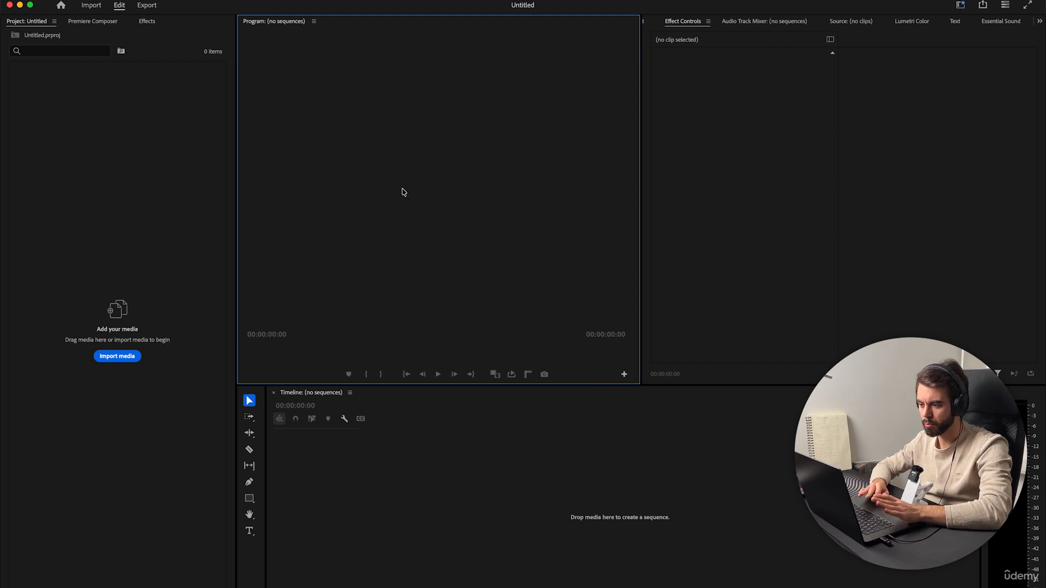
# Show the Libraries panel and close it again, and widen the Program Monitor.
pyautogui.click(69, 321)
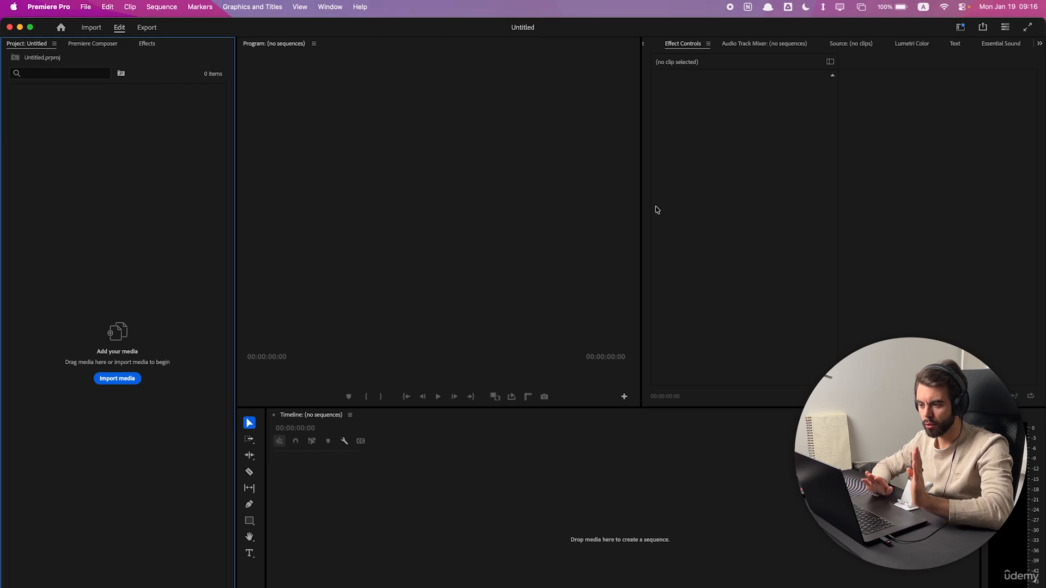
pyautogui.click(331, 7)
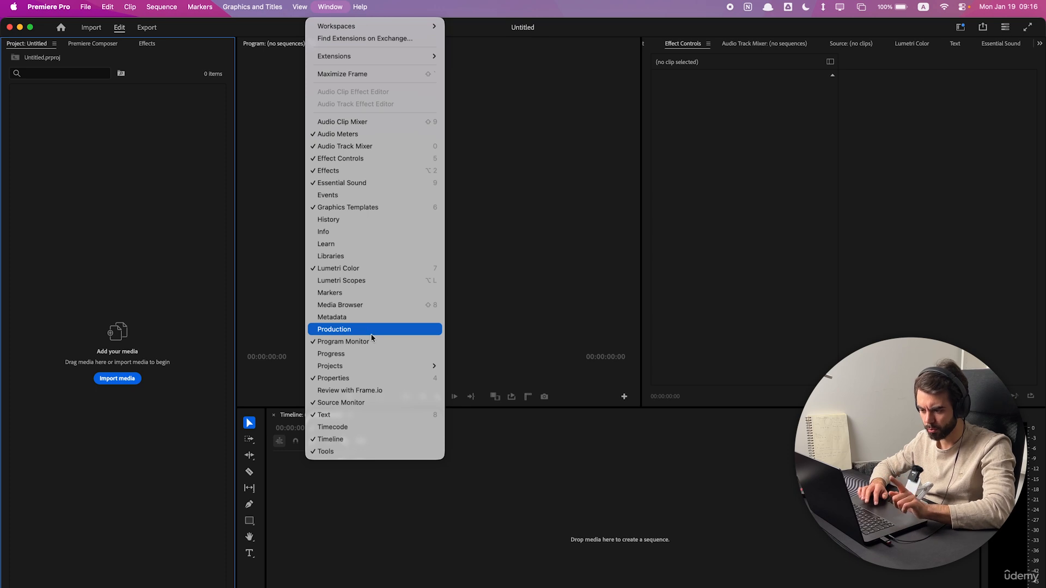
pyautogui.click(343, 257)
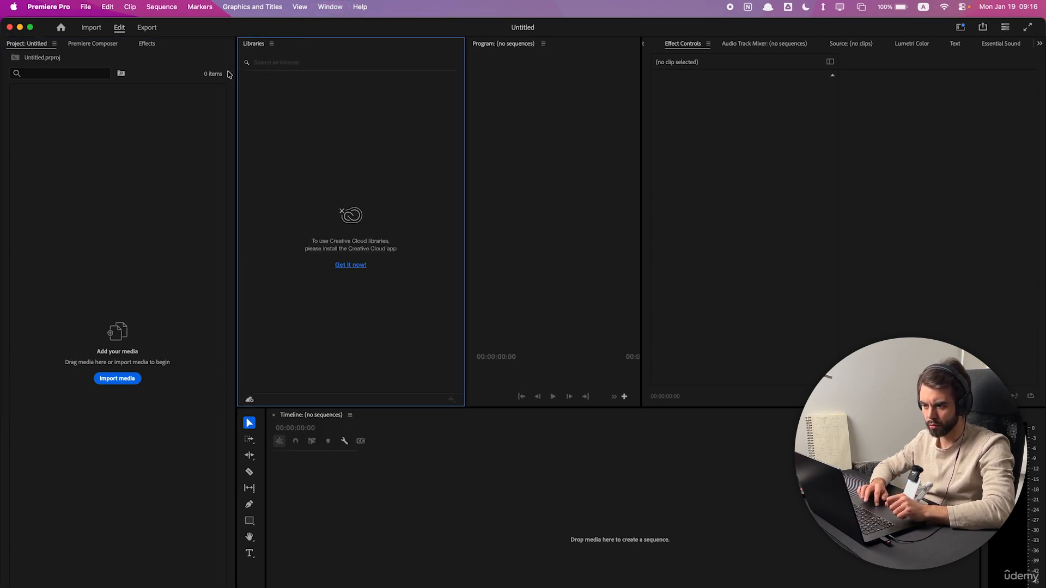
pyautogui.click(272, 45)
pyautogui.click(289, 56)
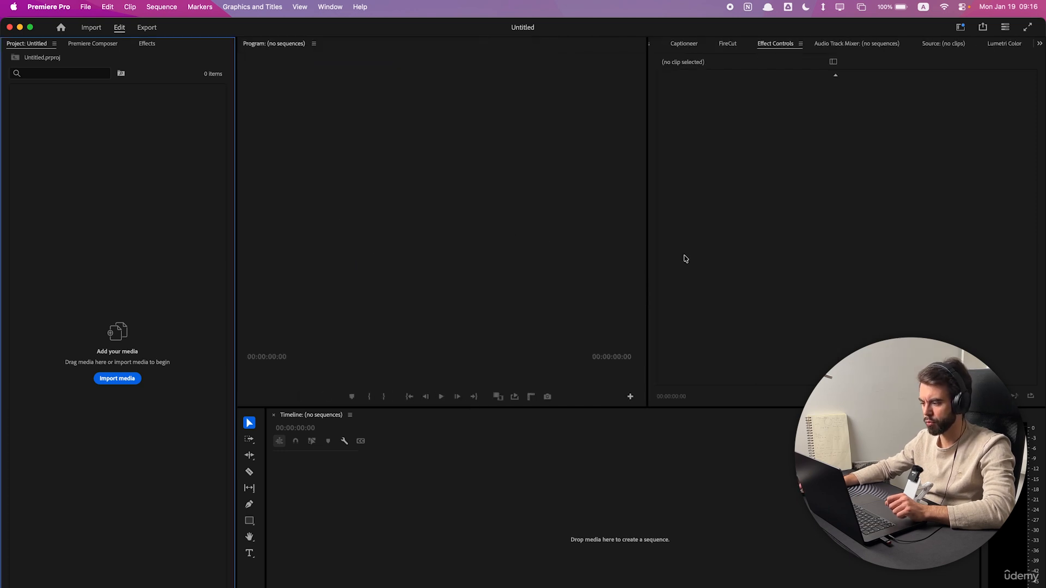
pyautogui.moveTo(647, 253); pyautogui.dragTo(706, 255)
# Start a new sequence from the Project panel and compare its HD 1080p presets with the sequence settings.
pyautogui.click(439, 517)
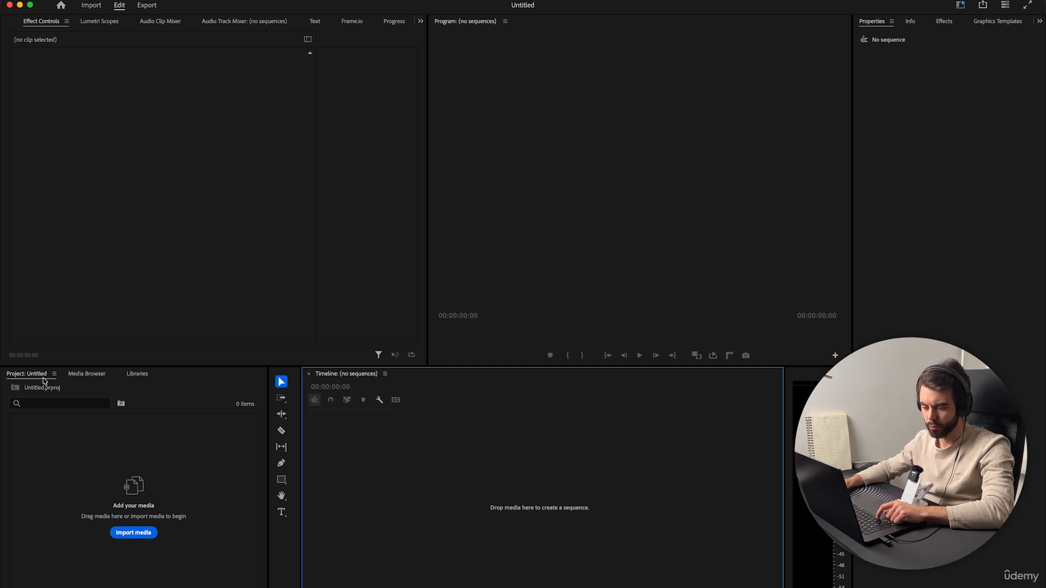
pyautogui.click(235, 574)
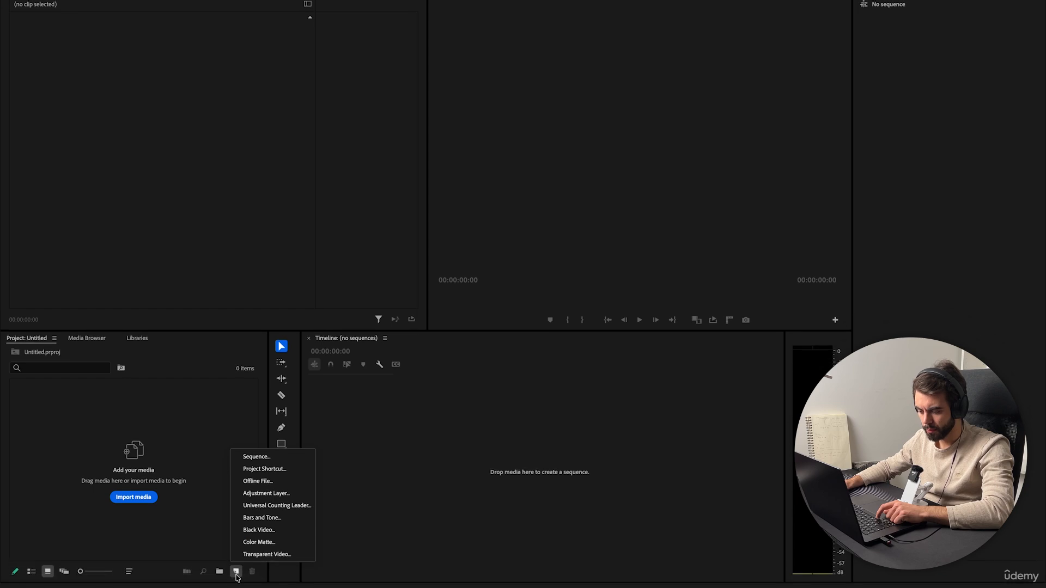
pyautogui.click(256, 457)
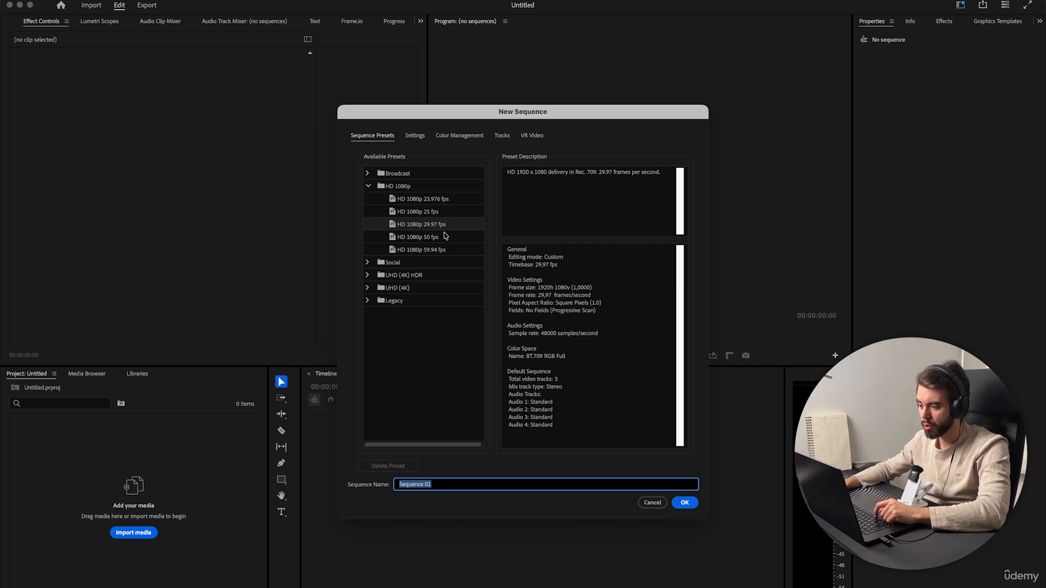
pyautogui.click(415, 137)
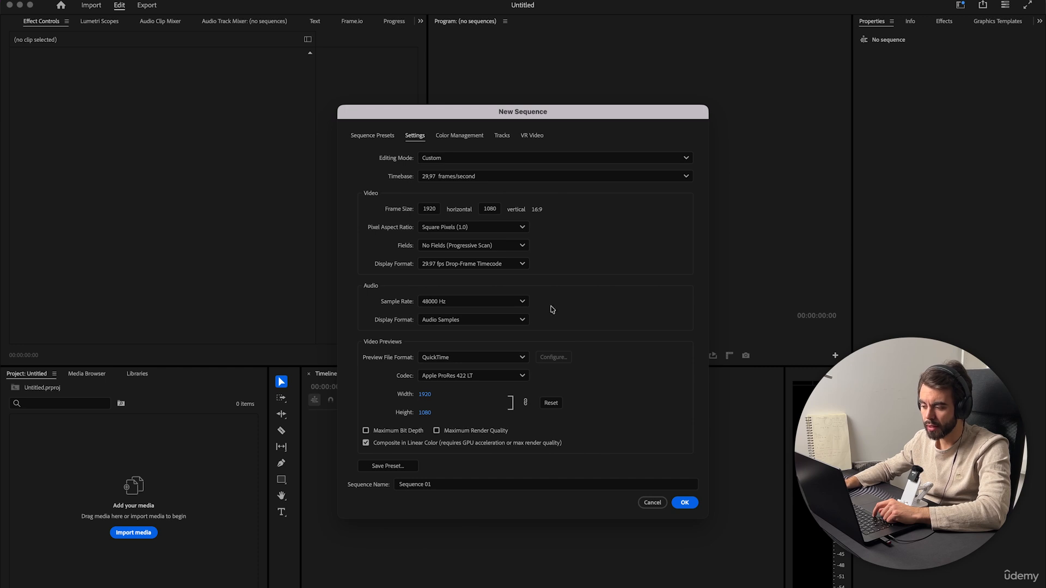
pyautogui.click(378, 137)
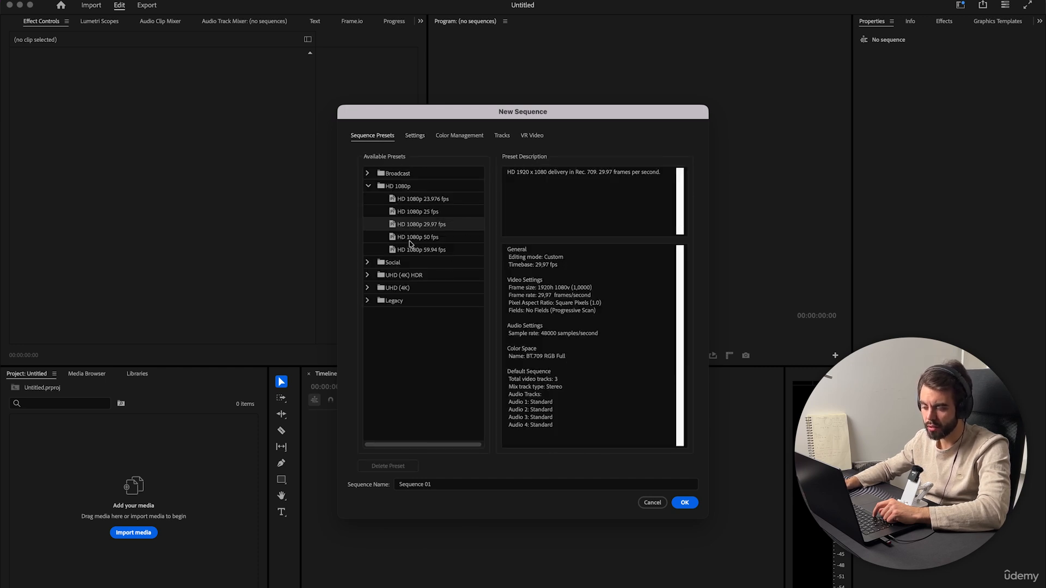
pyautogui.click(415, 136)
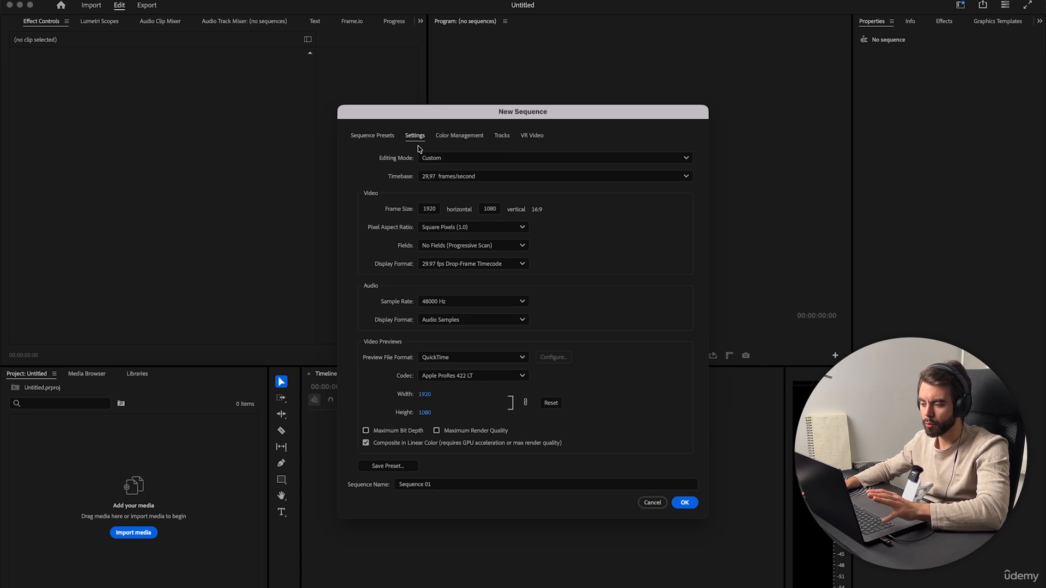
# Set the new sequence's timebase to 30.00 frames/second and create it at 1920 by 1080 pixels.
pyautogui.click(438, 181)
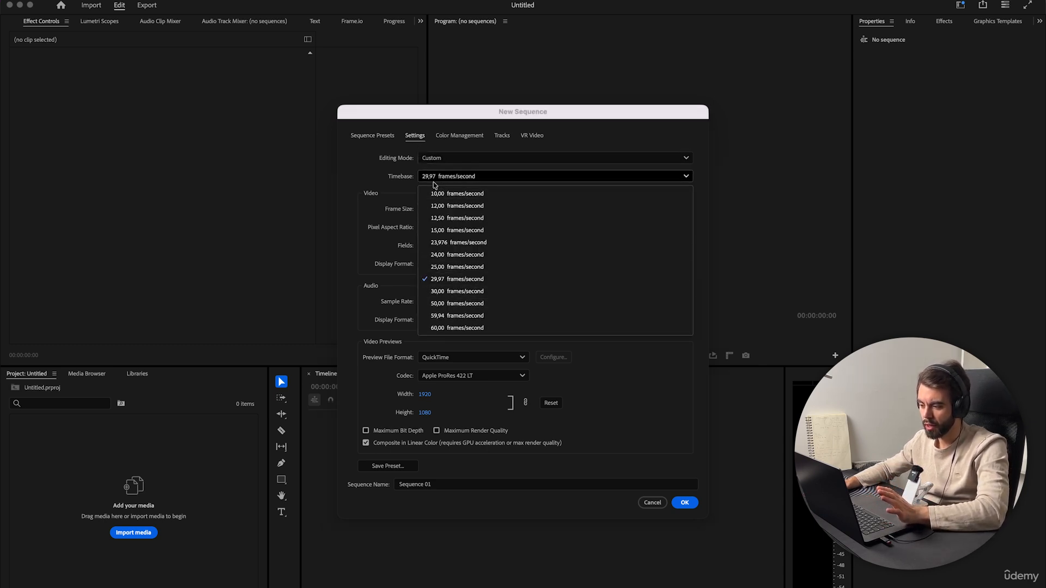
pyautogui.click(456, 292)
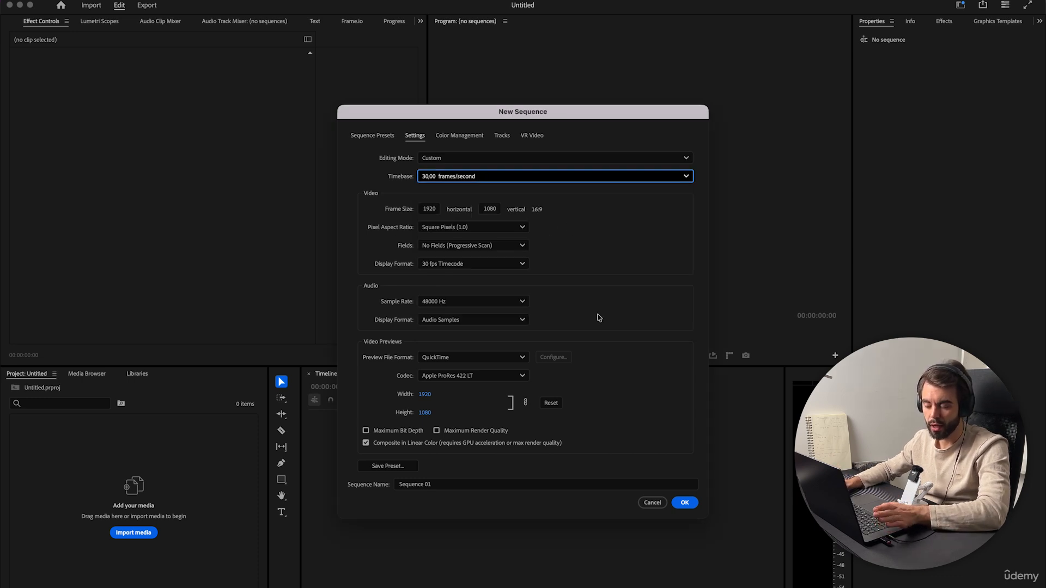
pyautogui.click(459, 172)
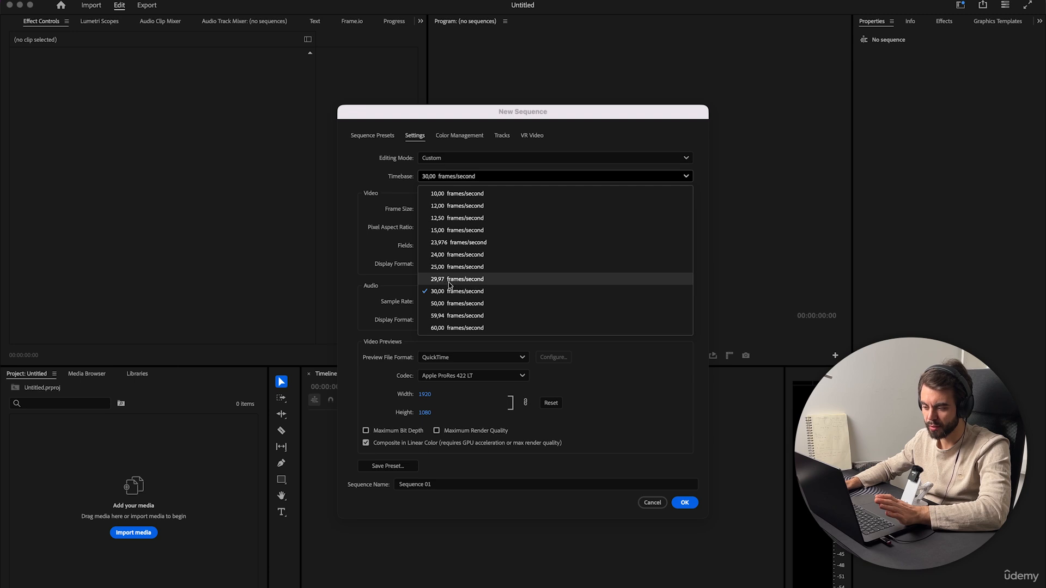
pyautogui.click(451, 177)
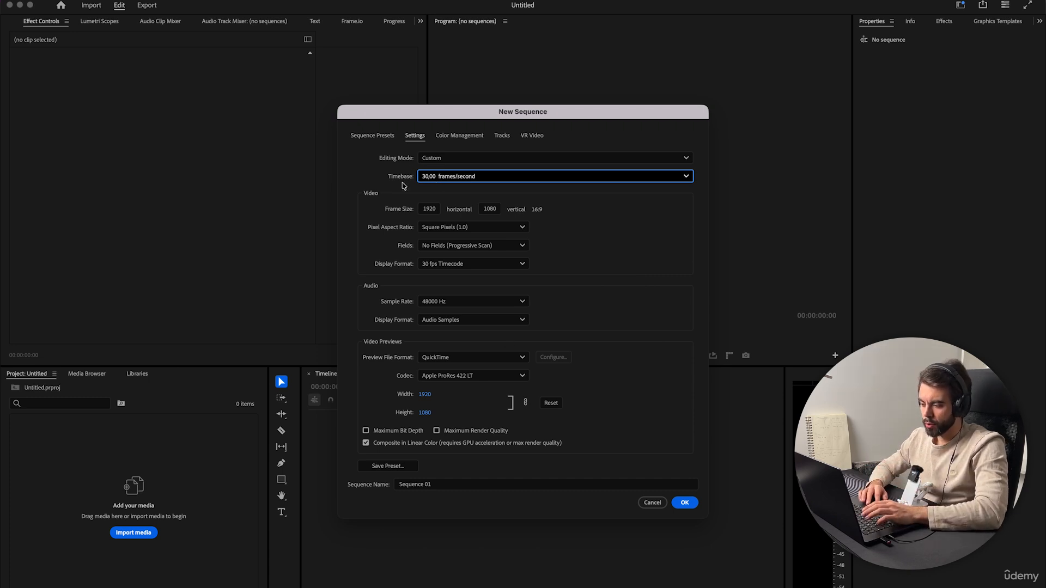
pyautogui.click(478, 177)
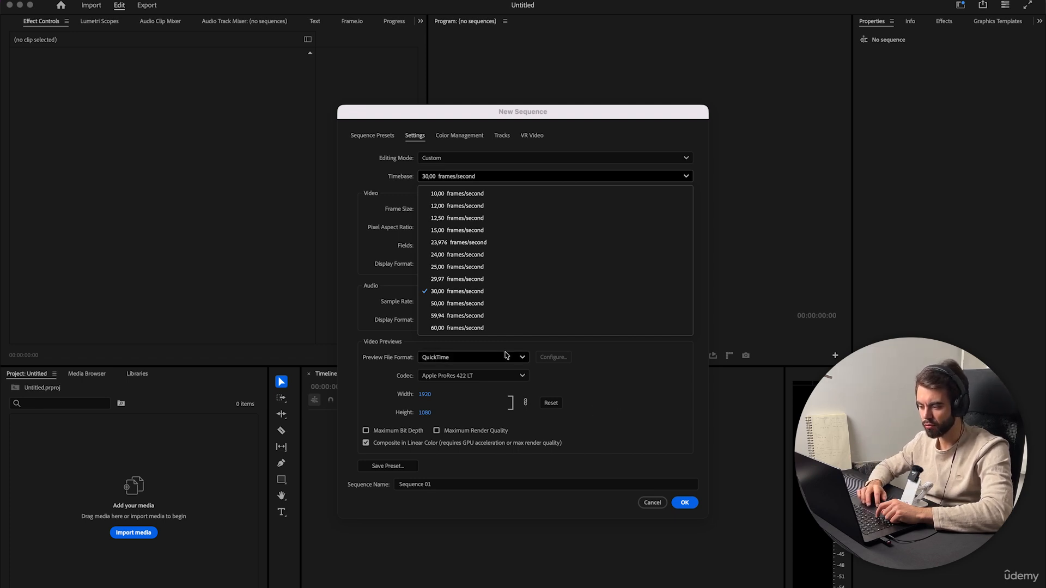
pyautogui.click(469, 292)
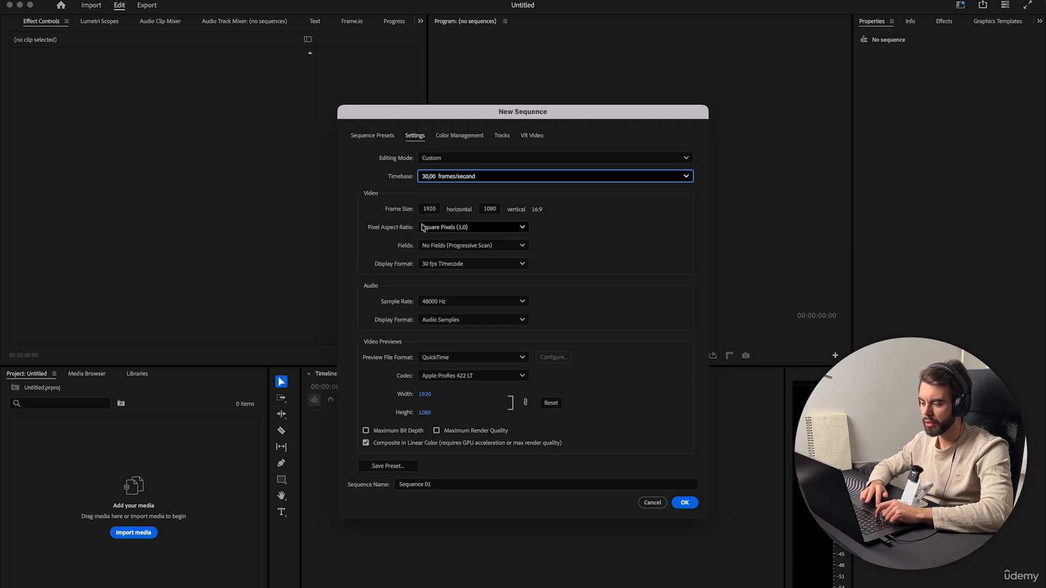
pyautogui.click(685, 500)
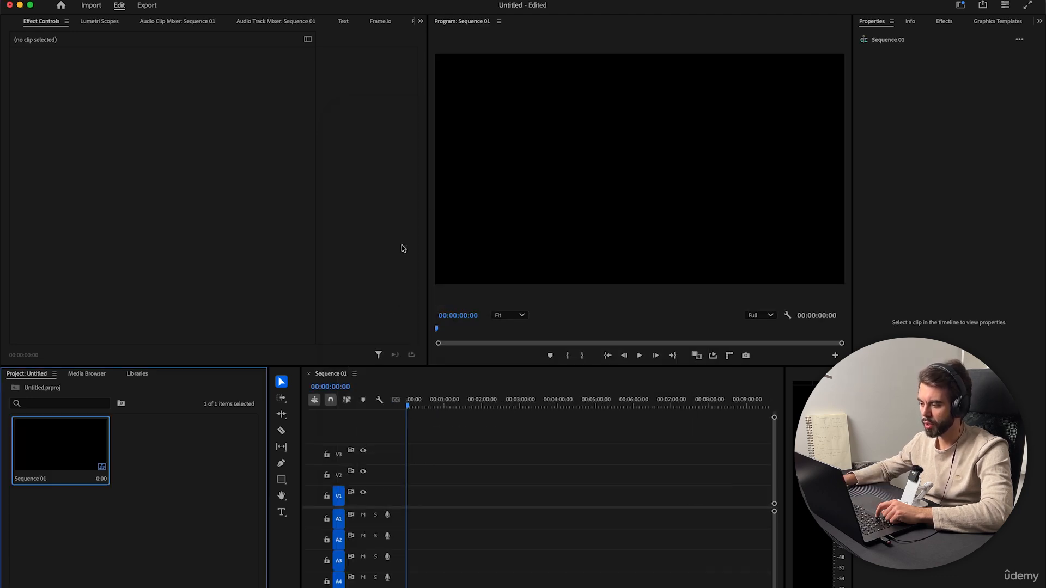
# Widen the Program Monitor and place IMG_0104.mp4 from the Exports folder at the start of track V1.
pyautogui.moveTo(428, 159); pyautogui.dragTo(321, 169)
pyautogui.press('super+Tab')
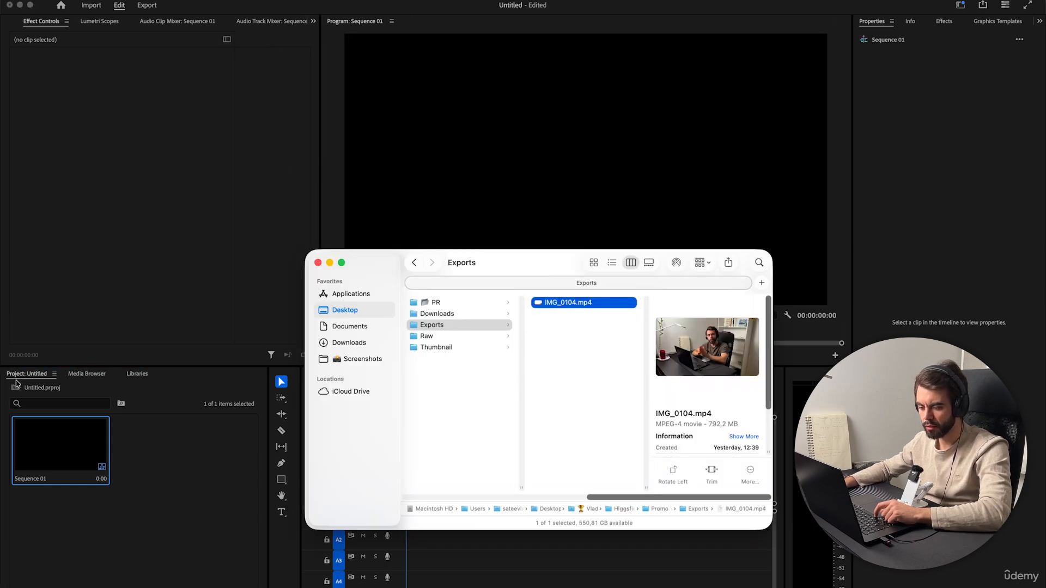
pyautogui.moveTo(568, 302); pyautogui.dragTo(411, 507)
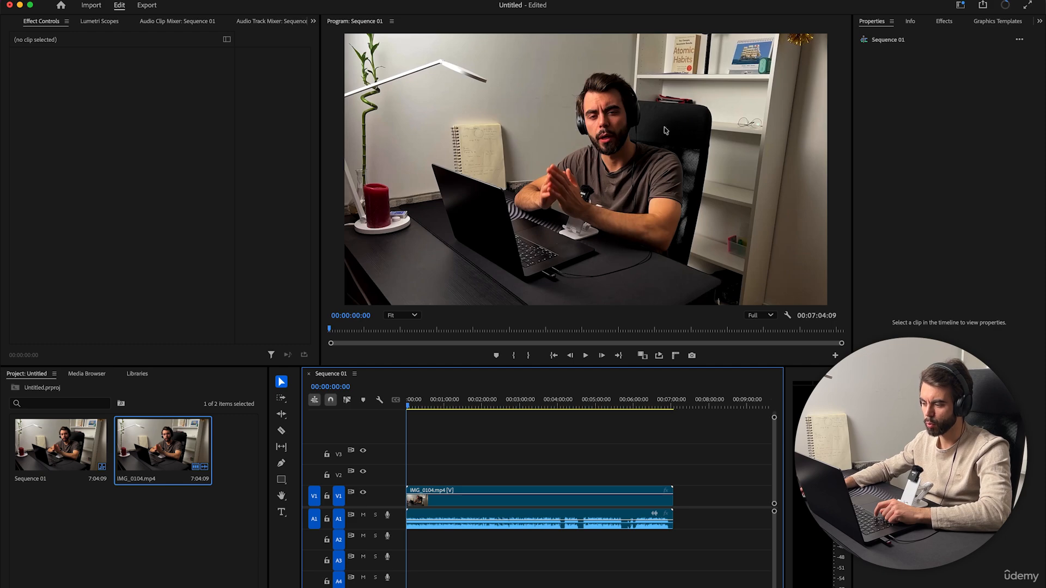
pyautogui.moveTo(419, 409); pyautogui.dragTo(554, 412)
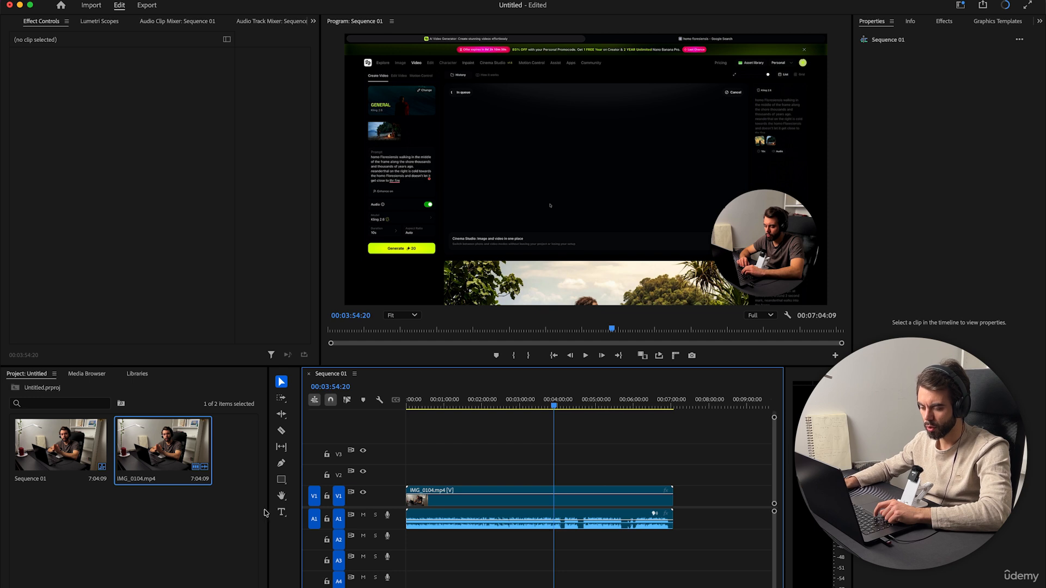
# Delete IMG_0104.mp4 from the project together with its clip references in the sequence.
pyautogui.click(236, 518)
pyautogui.click(172, 442)
pyautogui.press('Delete')
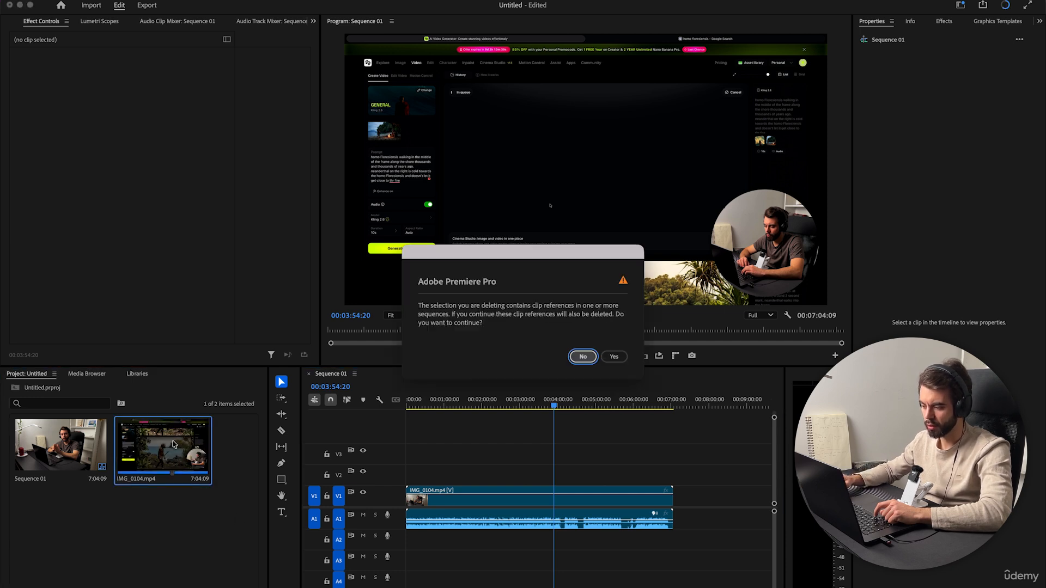
pyautogui.click(624, 361)
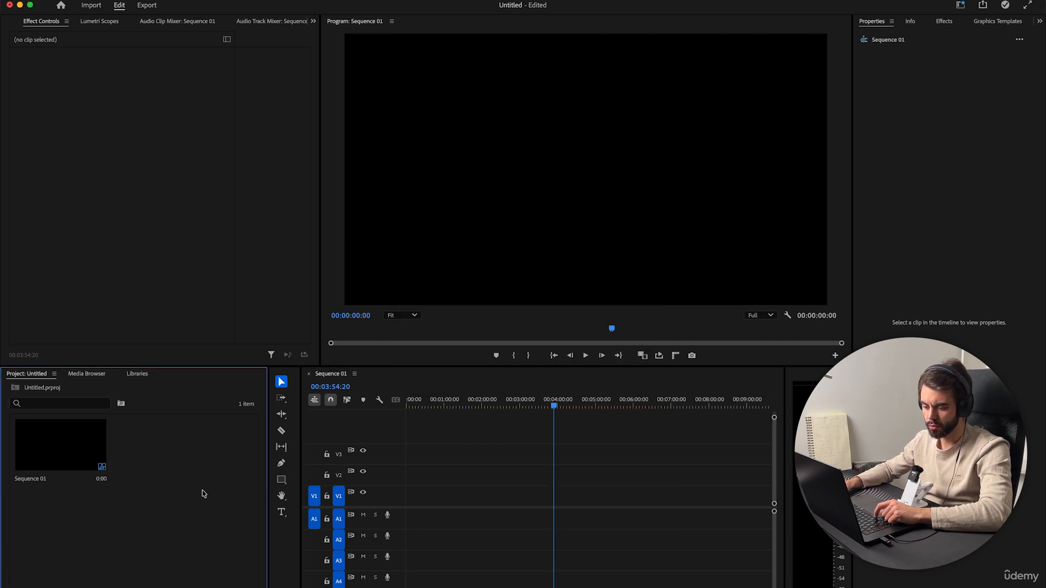
# Delete the empty Sequence 01, then import IMG_0104.mp4 from the Exports folder and build a new sequence from it.
pyautogui.click(64, 457)
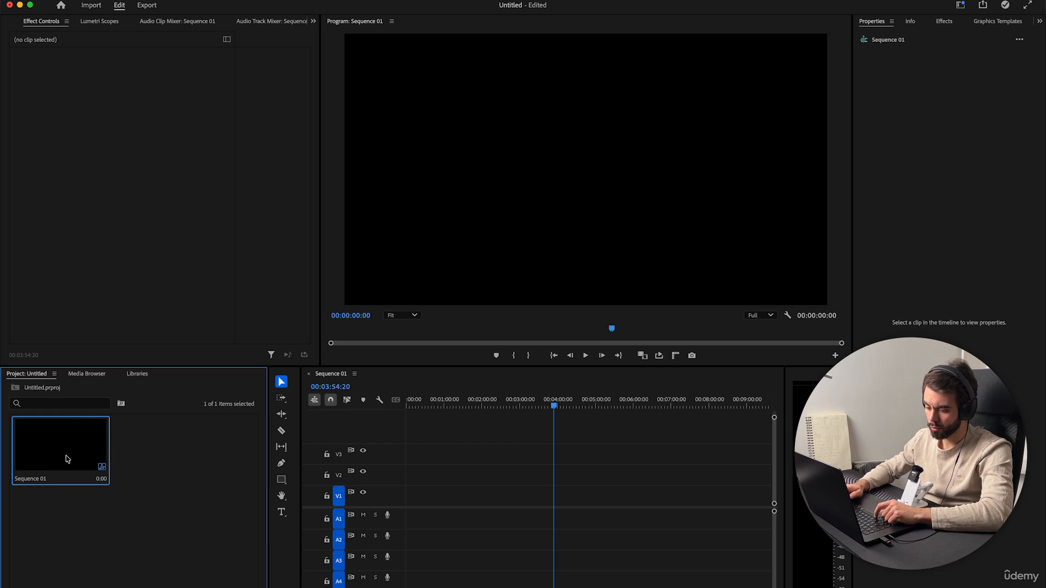
pyautogui.press('Delete')
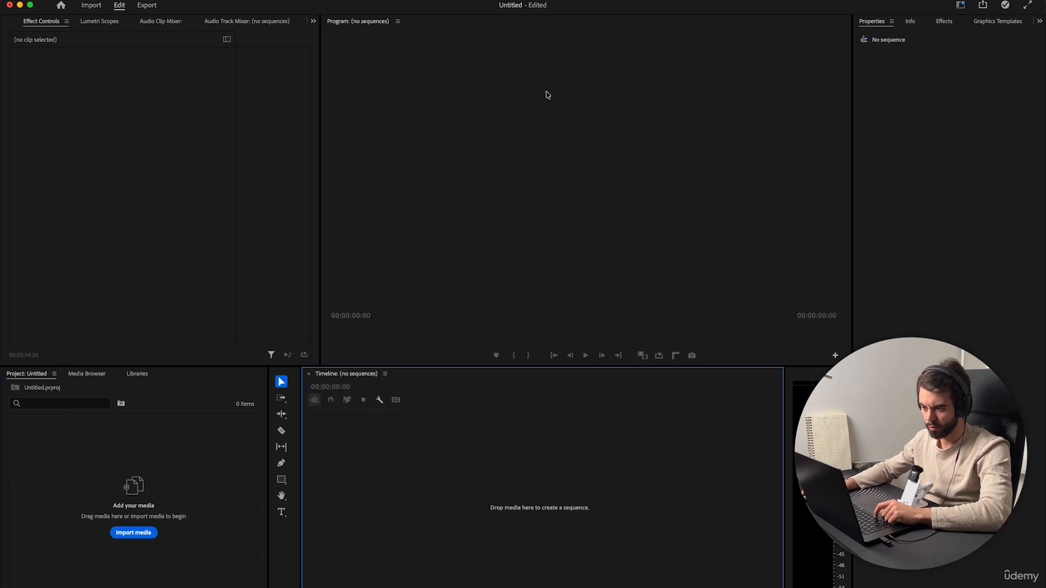
pyautogui.click(417, 587)
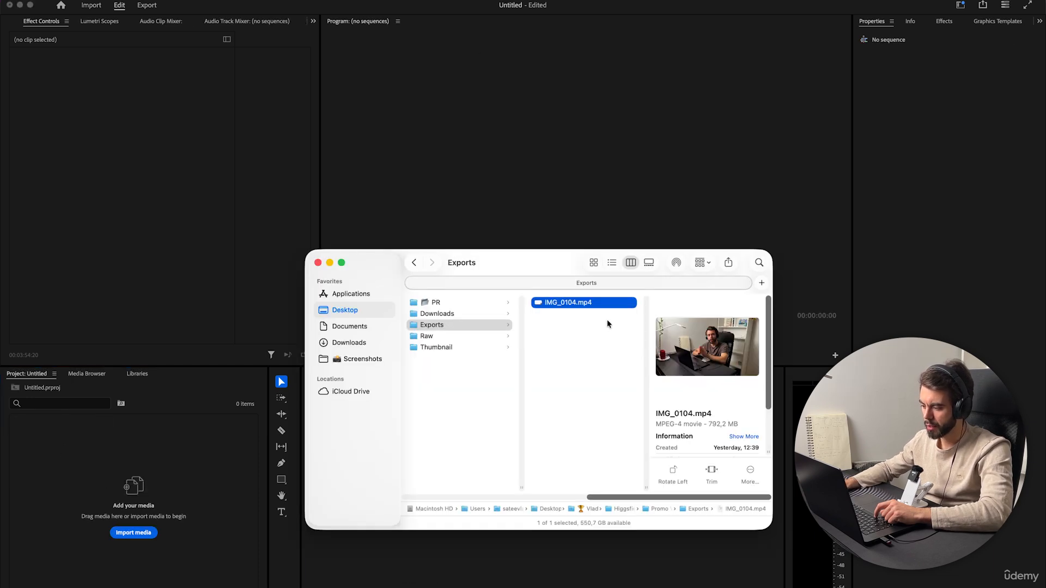
pyautogui.moveTo(602, 306); pyautogui.dragTo(187, 474)
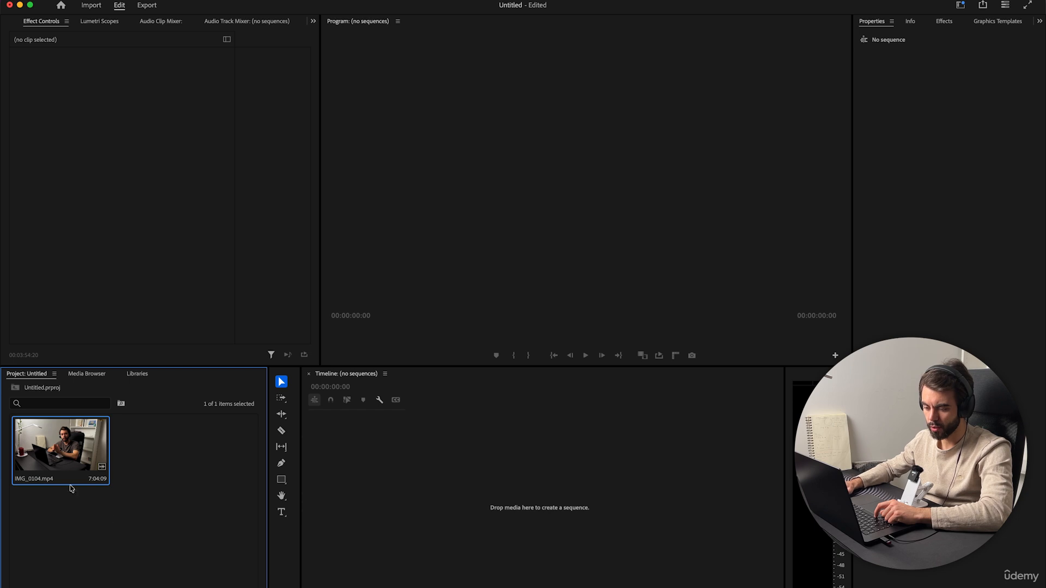
pyautogui.moveTo(70, 485); pyautogui.dragTo(354, 477)
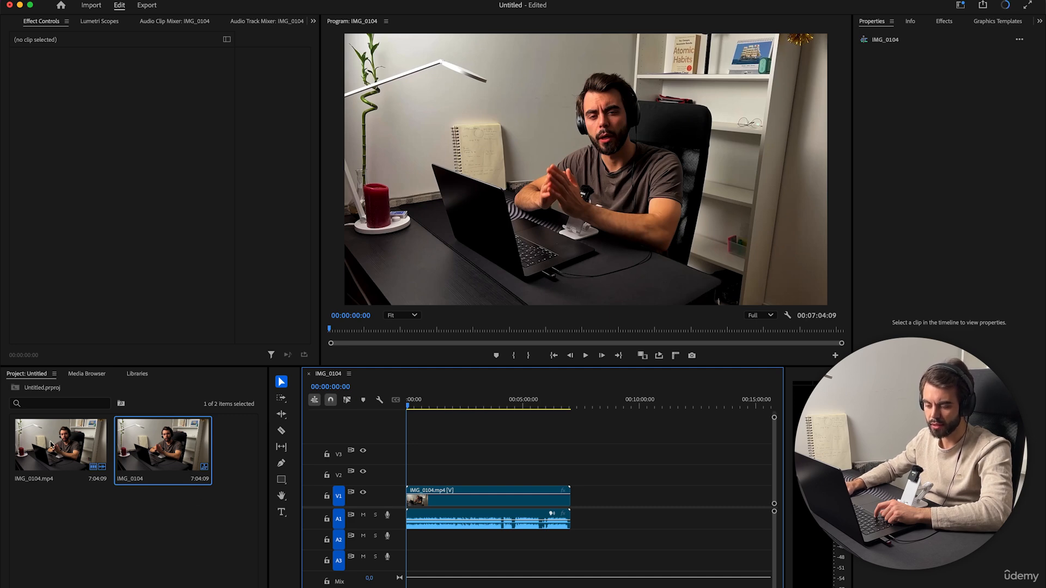
# Switch to Finder and inspect the dimensions and detailed file information of IMG_0104.mp4.
pyautogui.press('super+Tab')
pyautogui.moveTo(768, 390); pyautogui.dragTo(768, 432)
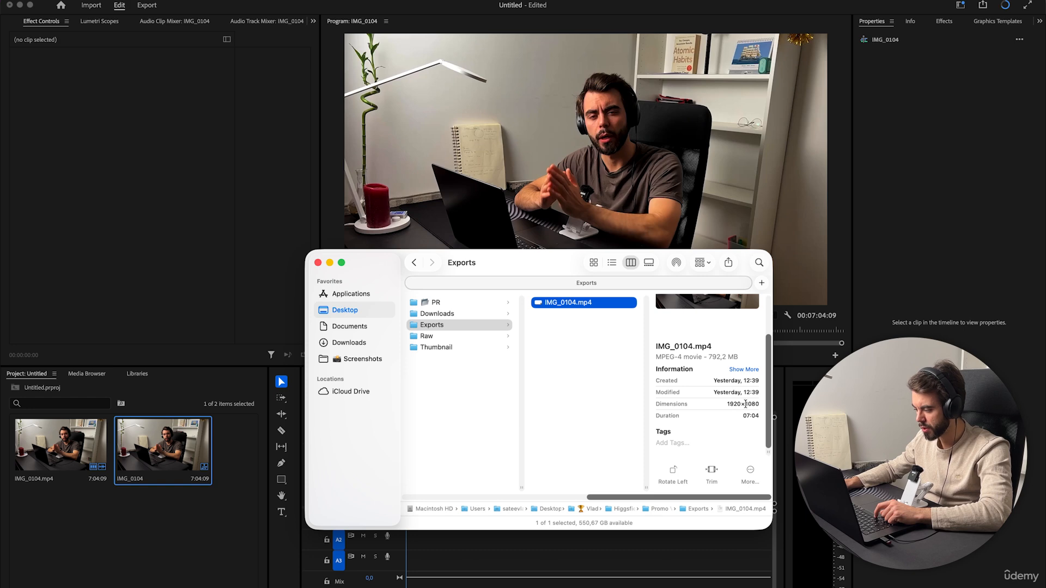
pyautogui.moveTo(729, 406); pyautogui.dragTo(752, 406)
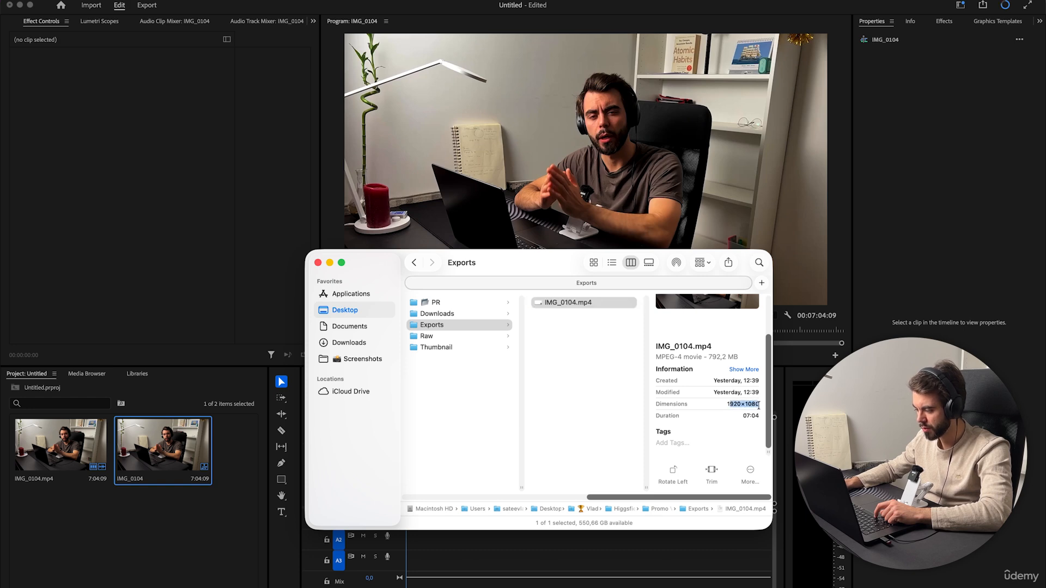
pyautogui.click(557, 405)
pyautogui.press('super+i')
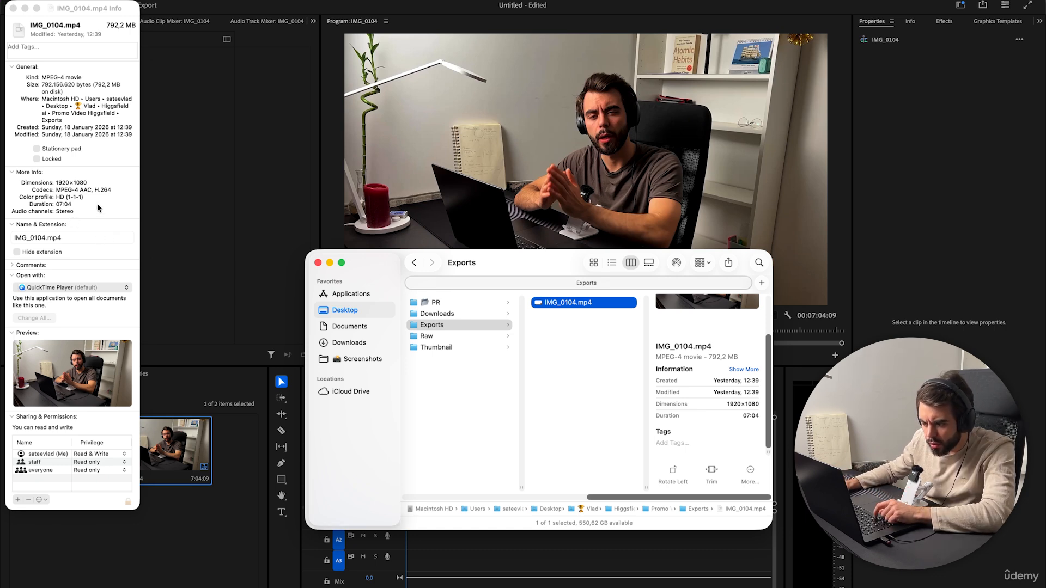
pyautogui.click(136, 225)
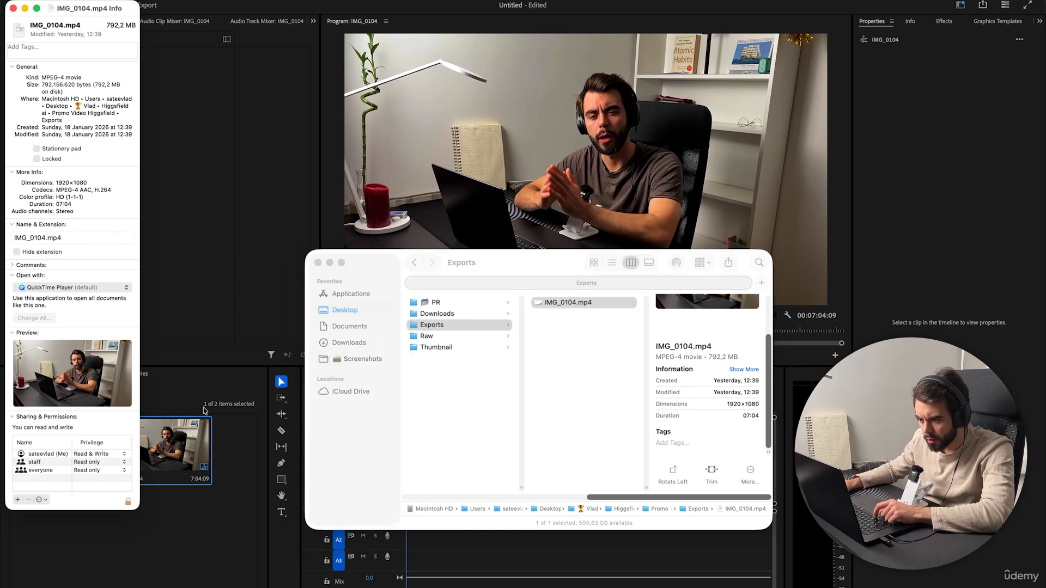
pyautogui.click(13, 8)
# Return to Premiere Pro and review the timebase and frame size in the IMG_0104 sequence's settings.
pyautogui.click(198, 565)
pyautogui.click(150, 0)
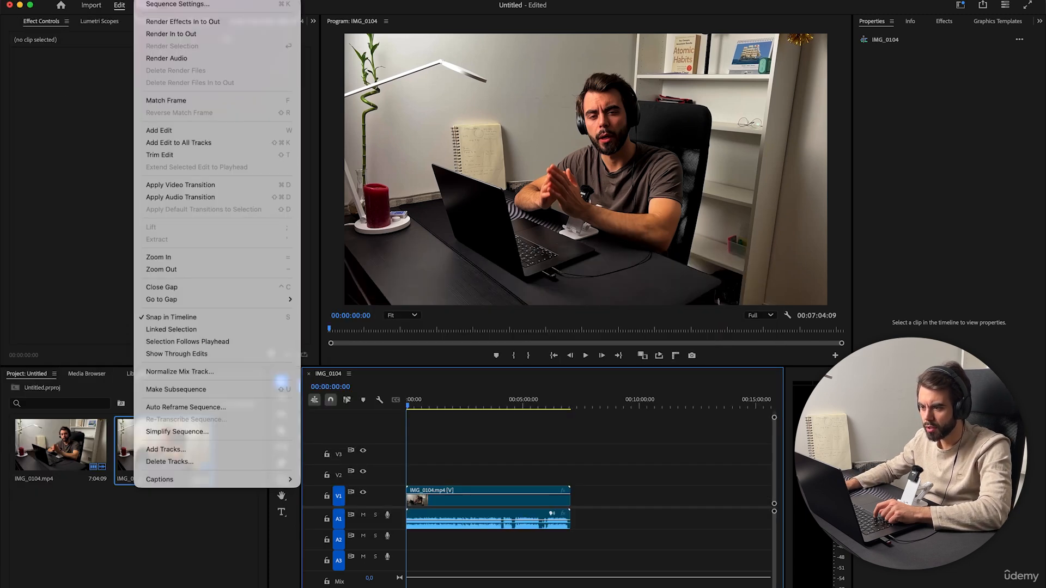
pyautogui.click(189, 5)
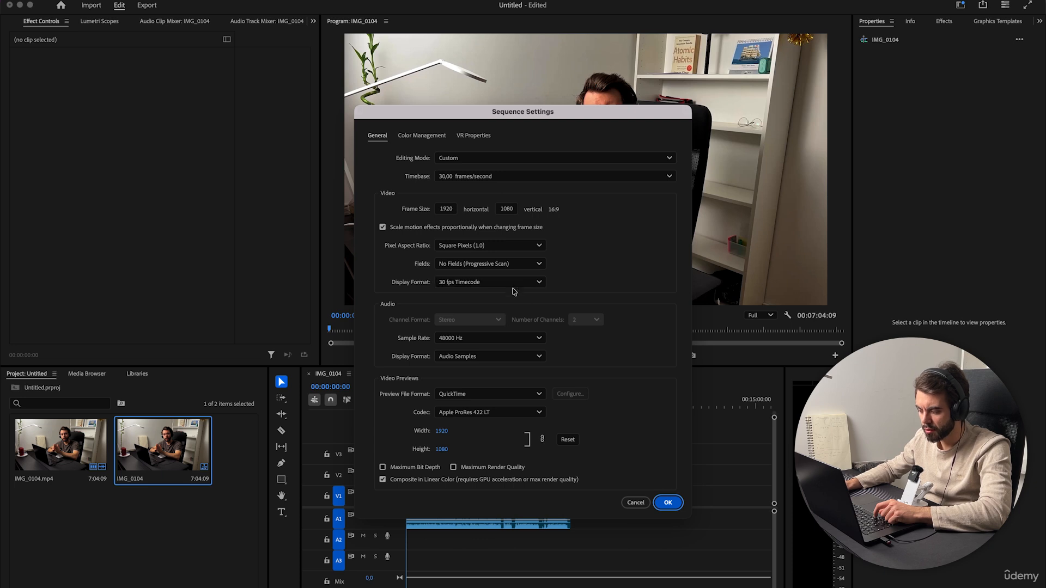
pyautogui.click(647, 502)
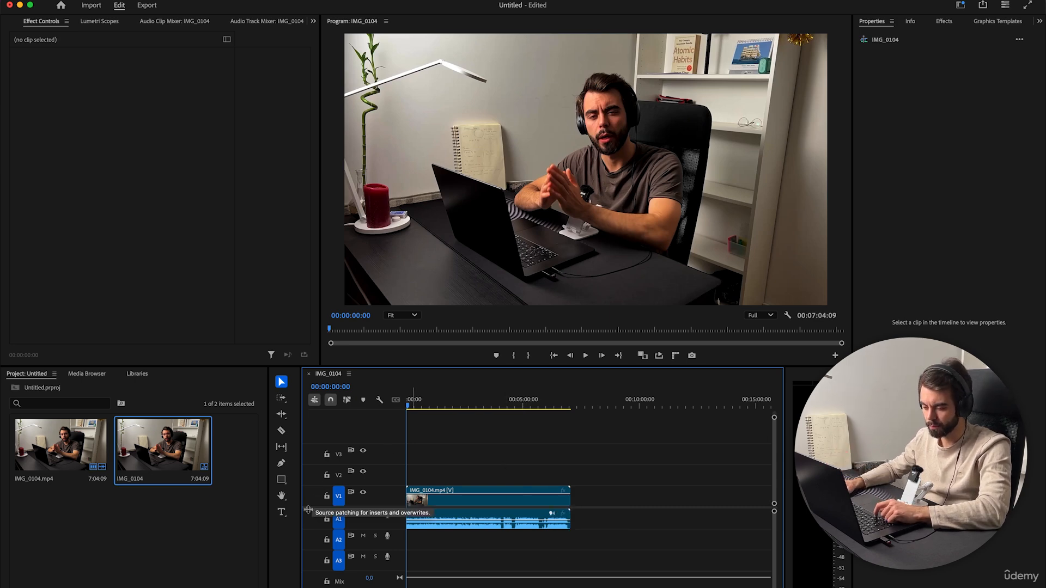
# Delete the IMG_0104 sequence from the project, keeping the source clip.
pyautogui.click(175, 457)
pyautogui.press('Delete')
# Switch to the Editing workspace and widen the Program Monitor.
pyautogui.click(959, 7)
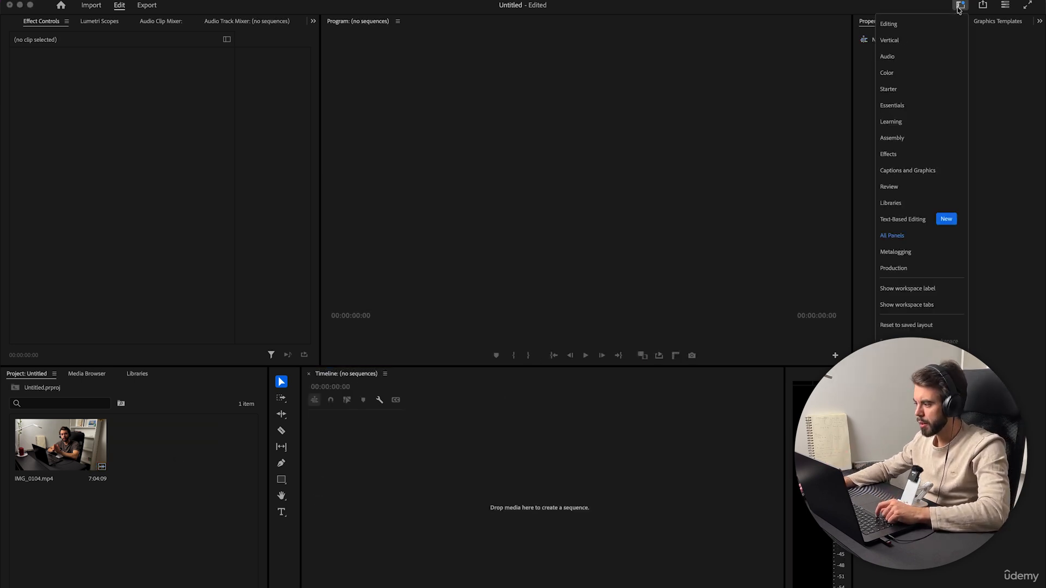
pyautogui.click(908, 28)
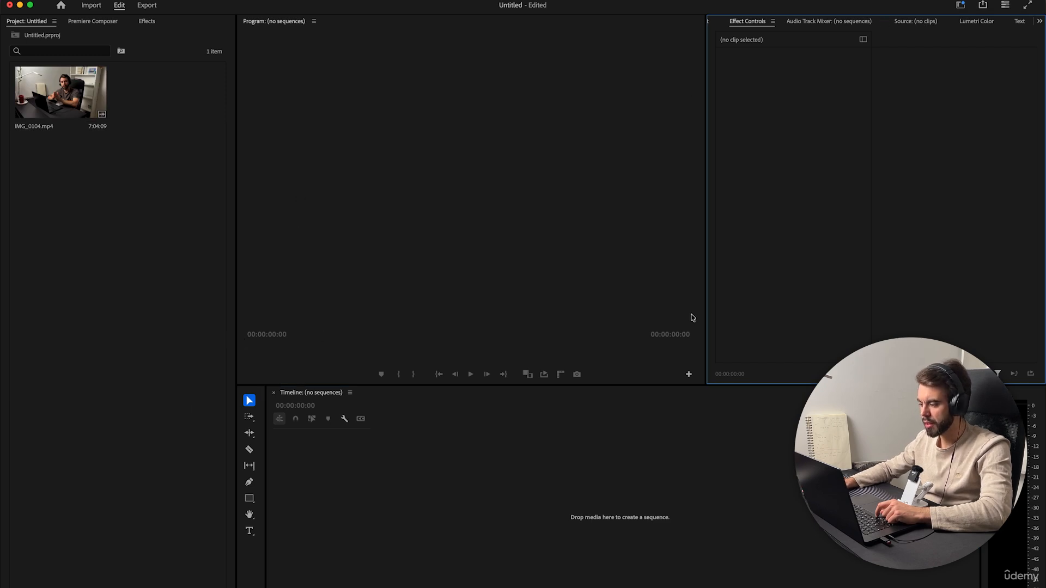
pyautogui.moveTo(706, 298); pyautogui.dragTo(737, 300)
# Delete the IMG_0104.mp4 clip from the project.
pyautogui.click(63, 123)
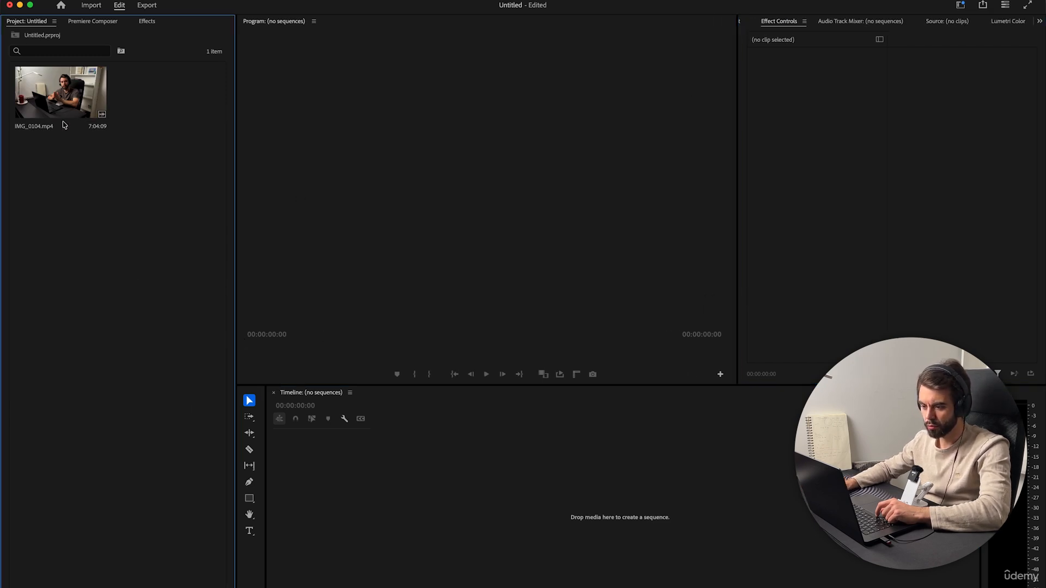
pyautogui.press('Delete')
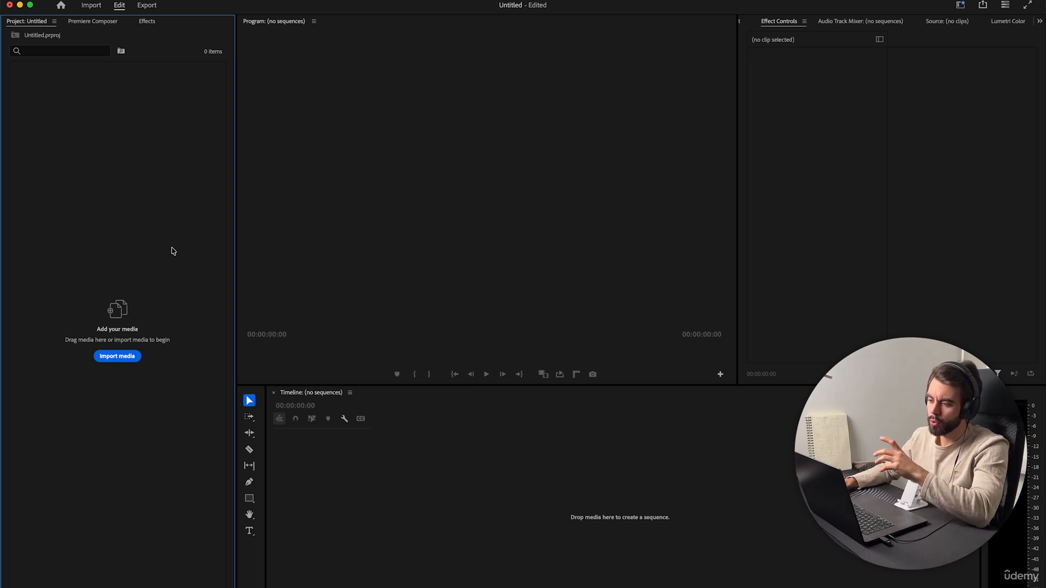
pyautogui.click(253, 0)
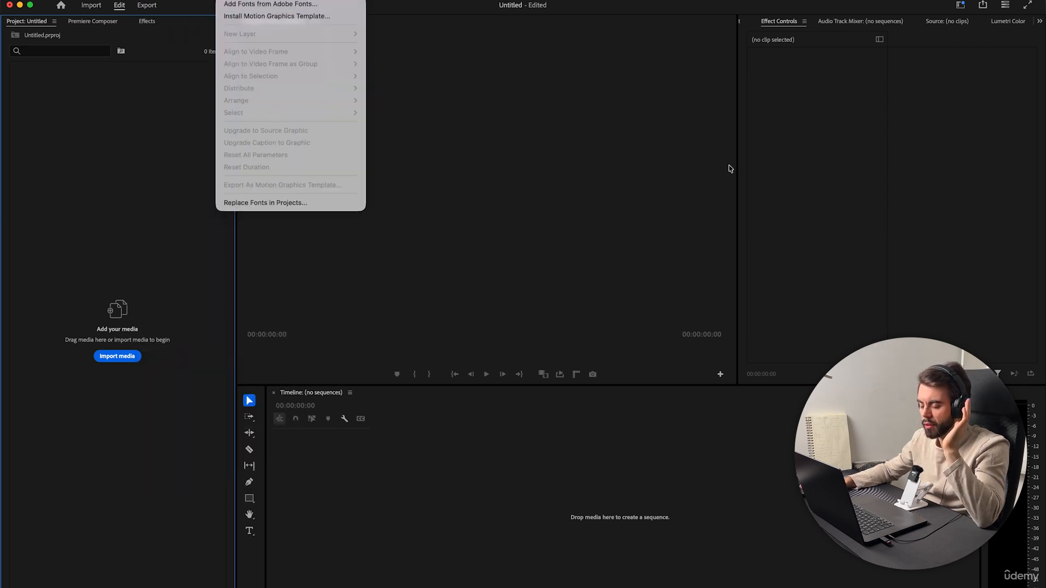
pyautogui.click(451, 567)
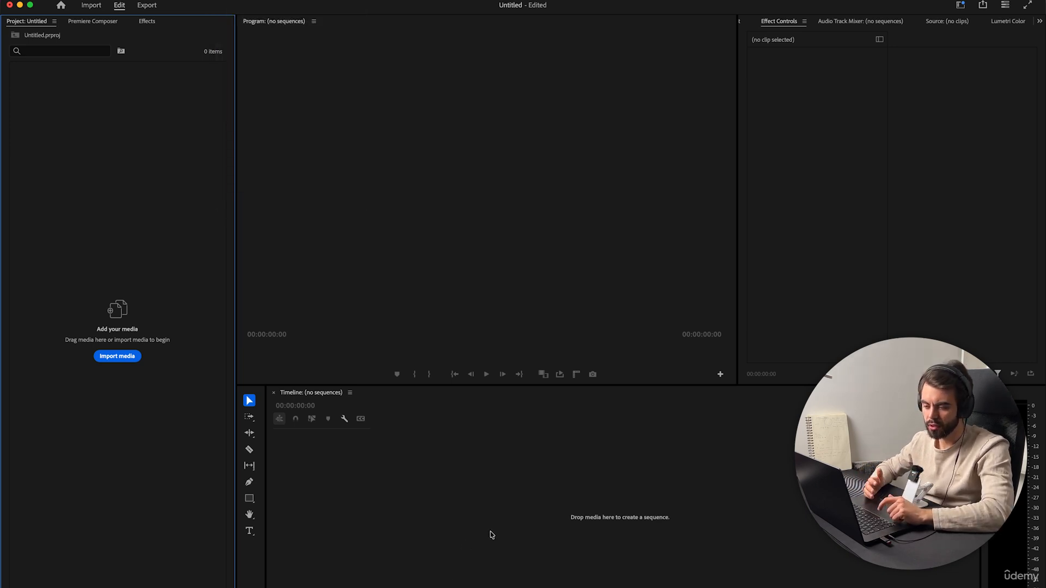
pyautogui.click(93, 3)
pyautogui.moveTo(164, 4)
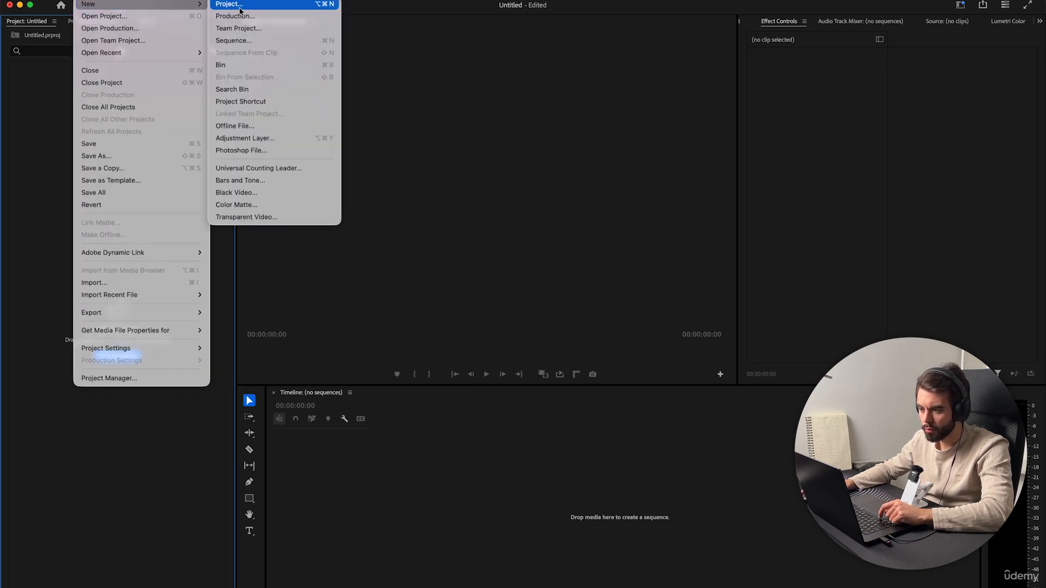
pyautogui.click(456, 513)
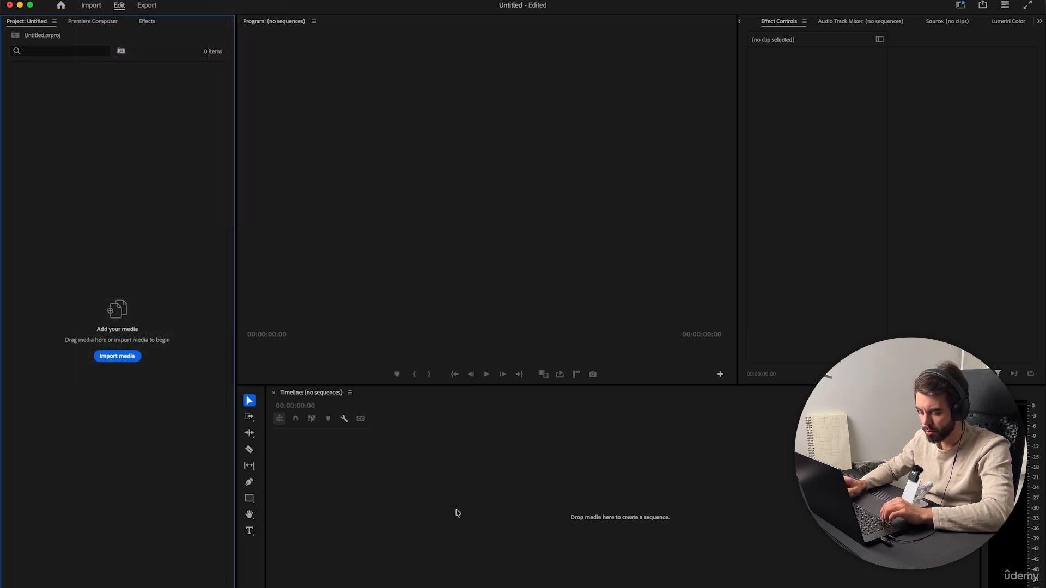
pyautogui.press('super+alt+n')
pyautogui.press('Escape')
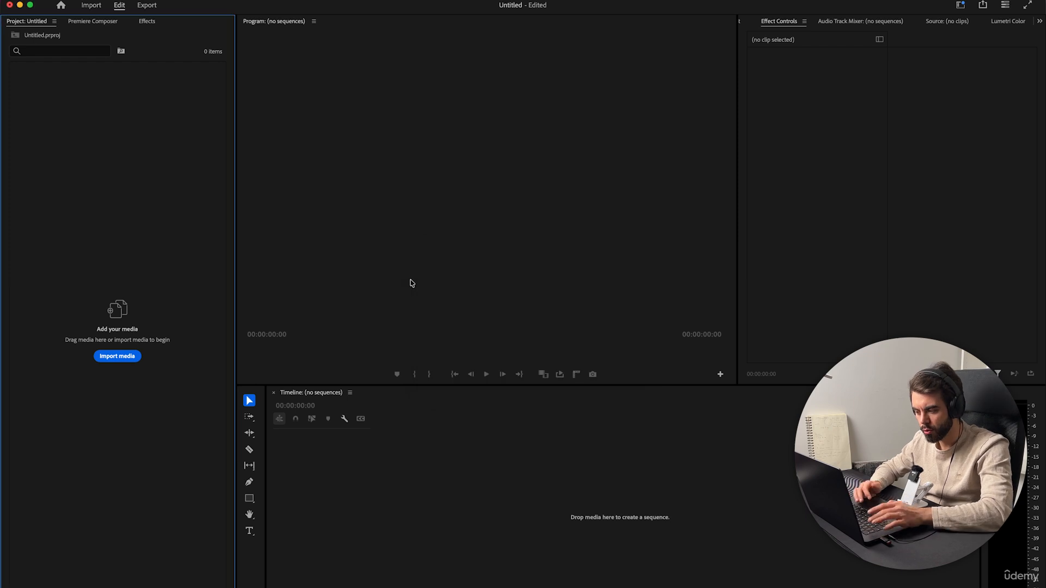
# Create a new 1920 by 1080 sequence with its timebase set to 30.00 frames/second.
pyautogui.press('super+n')
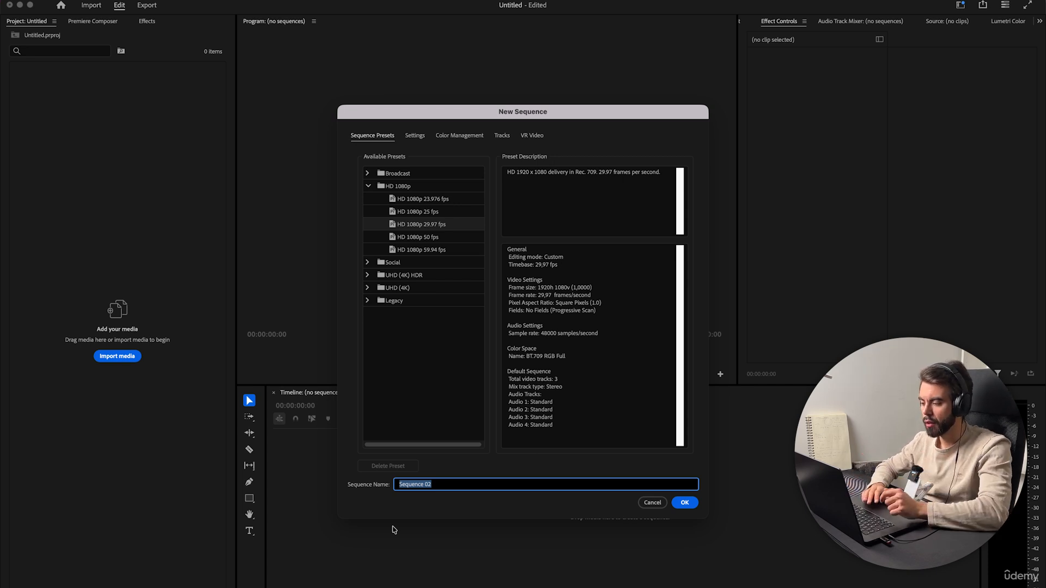
pyautogui.click(414, 135)
pyautogui.click(555, 176)
pyautogui.click(458, 291)
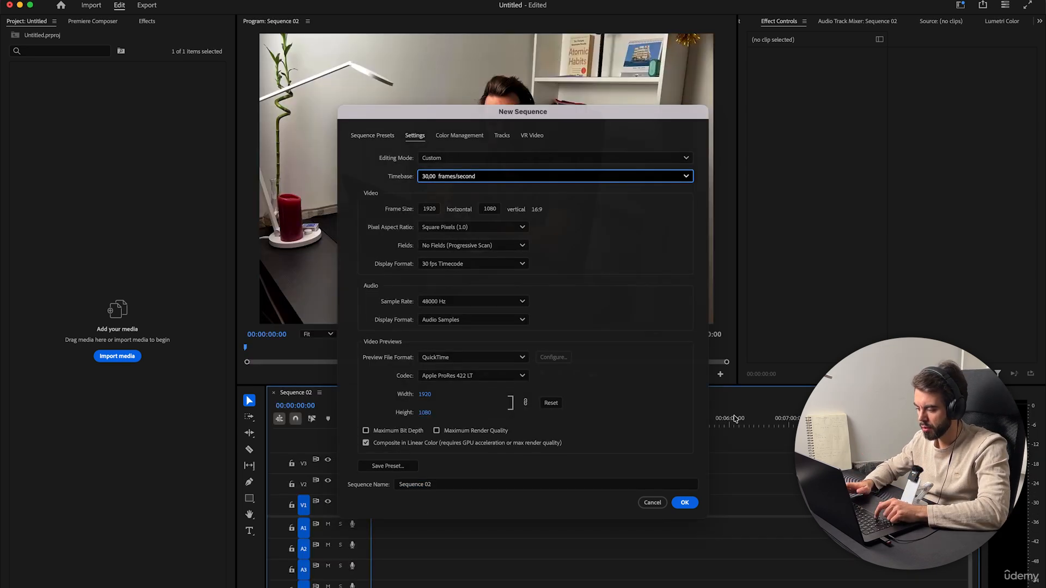
pyautogui.press('Return')
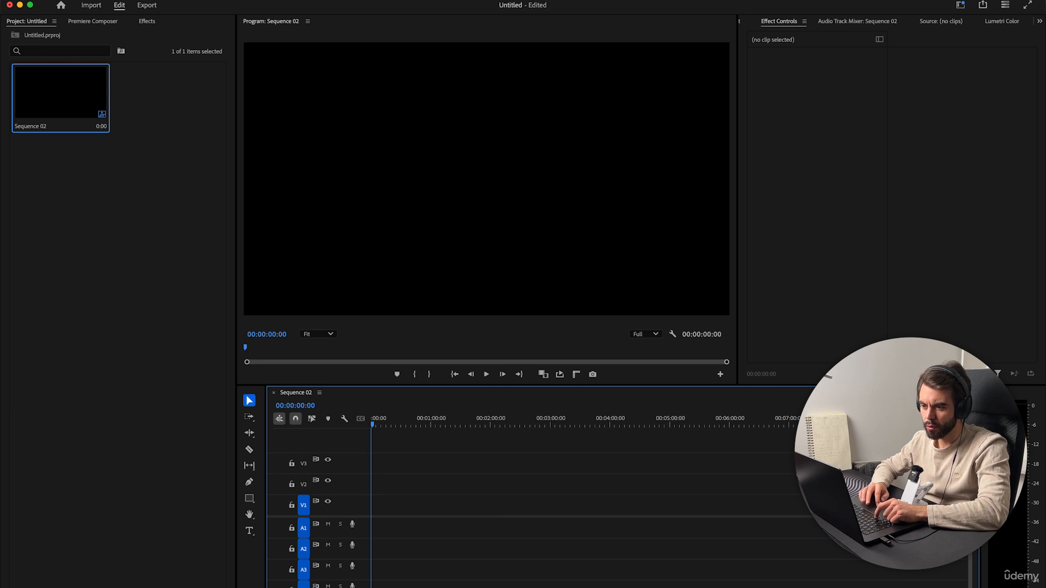
pyautogui.click(84, 0)
pyautogui.moveTo(107, 4)
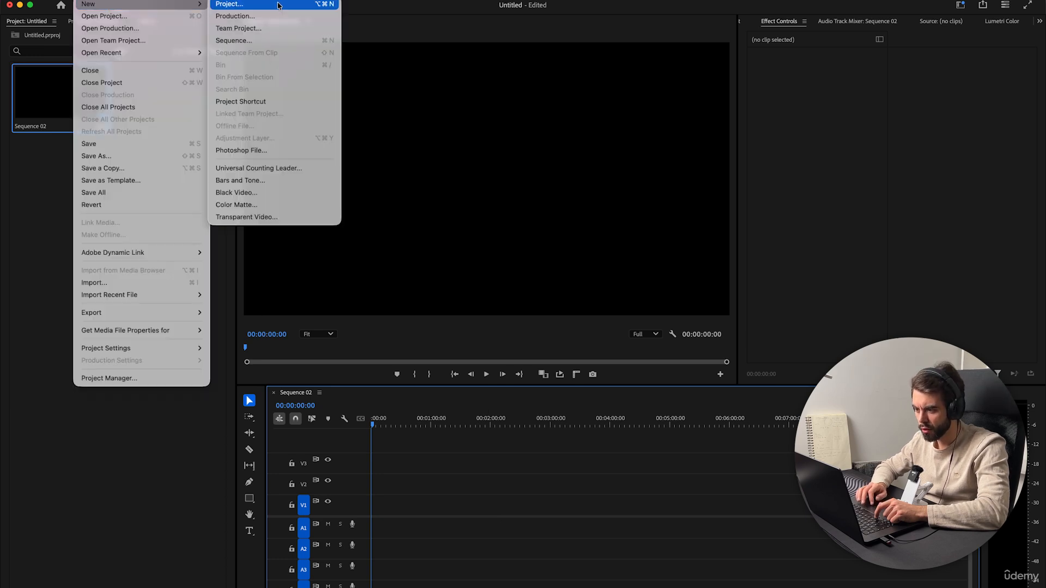
pyautogui.click(396, 473)
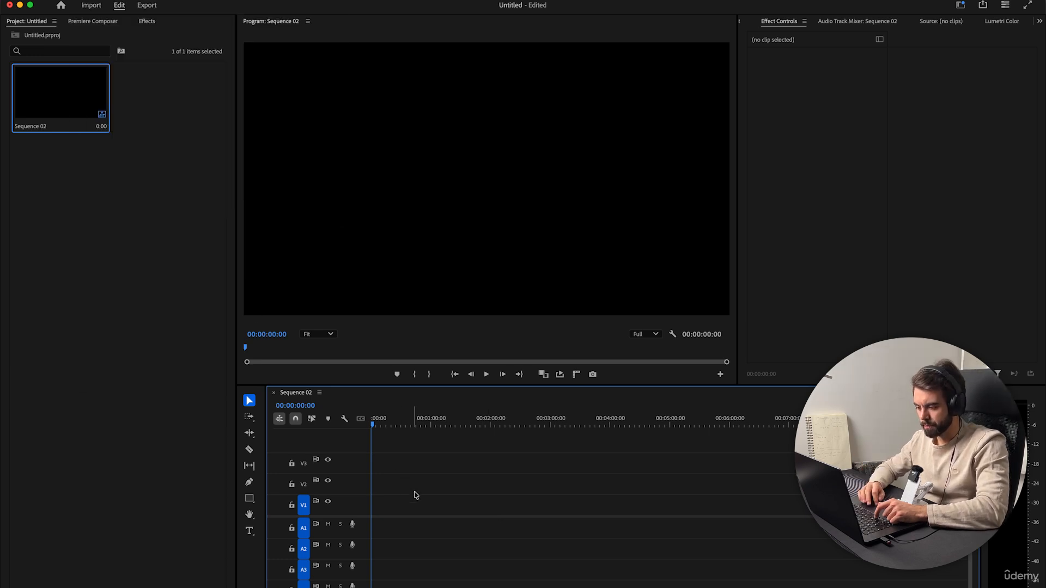
pyautogui.click(231, 392)
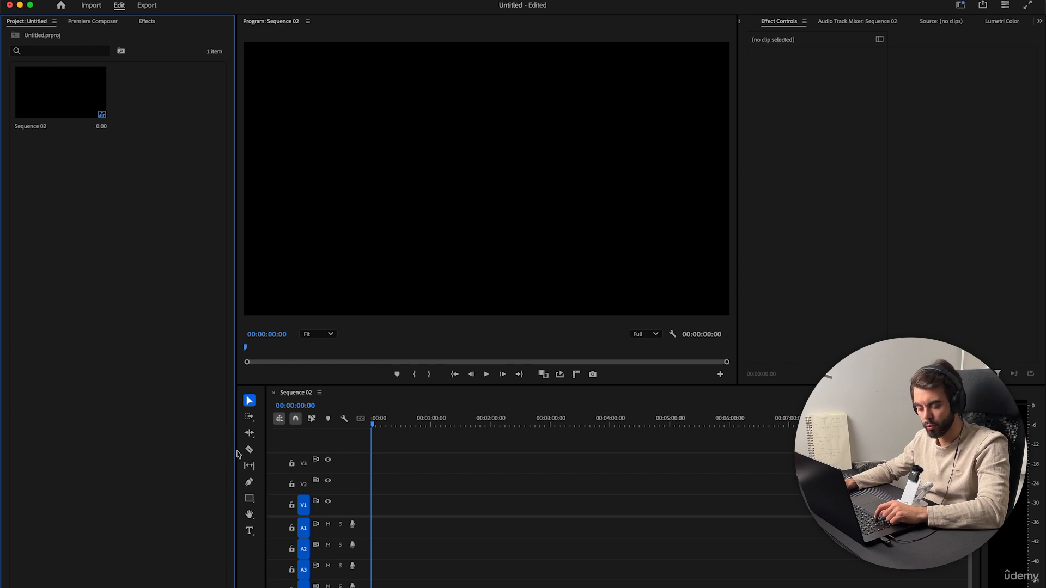
pyautogui.click(260, 501)
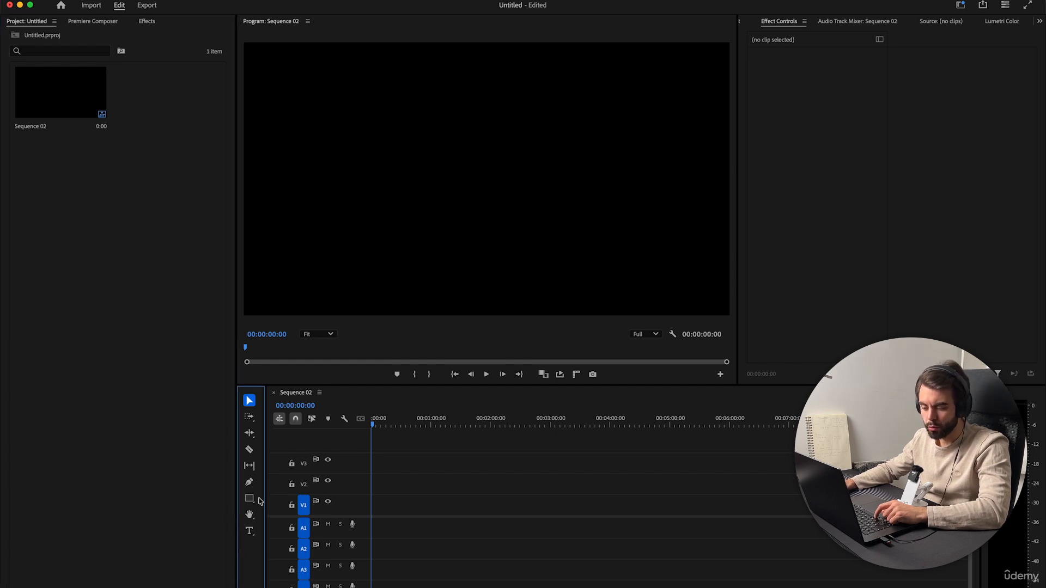
# Try out the Track Select Forward tool and return to the Selection tool for the timeline.
pyautogui.click(248, 420)
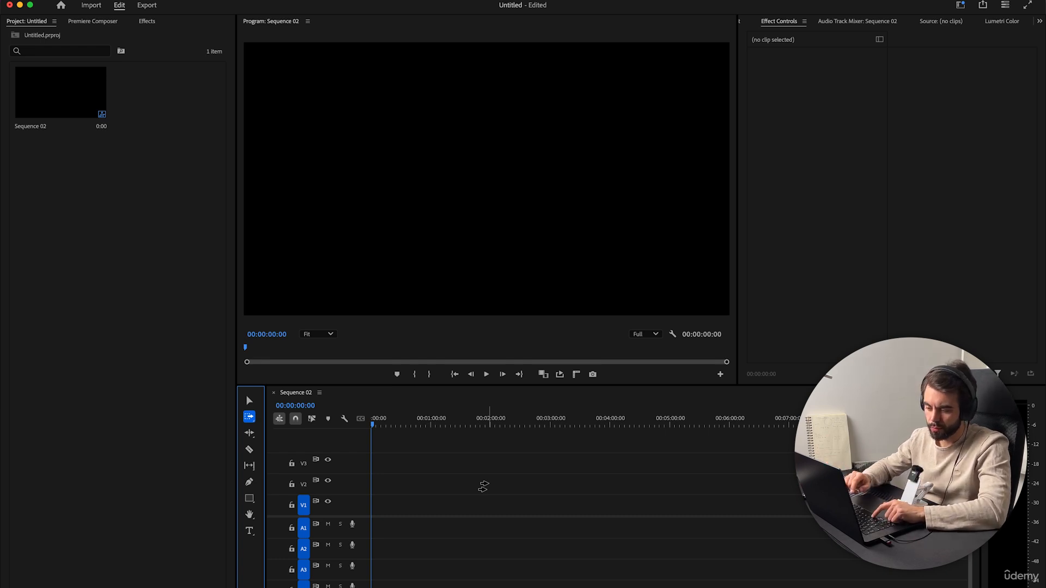
pyautogui.press('v')
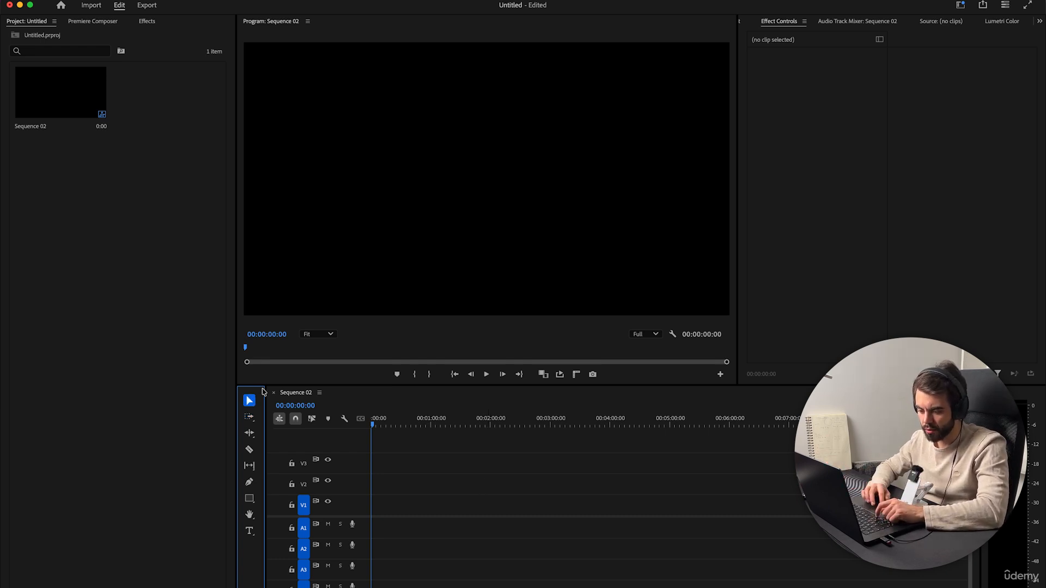
pyautogui.click(460, 519)
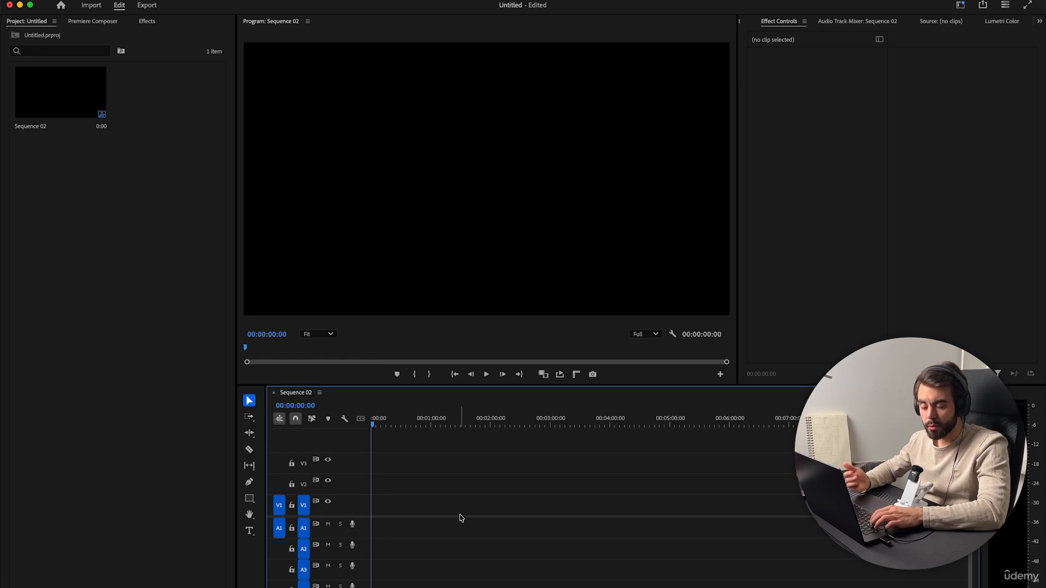
# Import Sequence_1.mp4 from the PR Export folder in Finder into the project.
pyautogui.press('super+Tab')
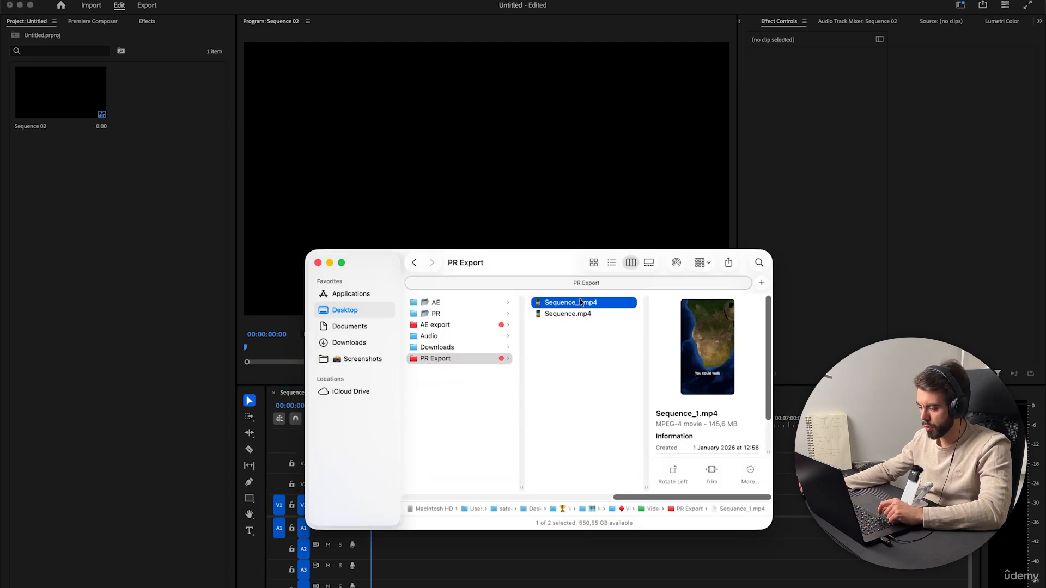
pyautogui.moveTo(582, 303); pyautogui.dragTo(82, 234)
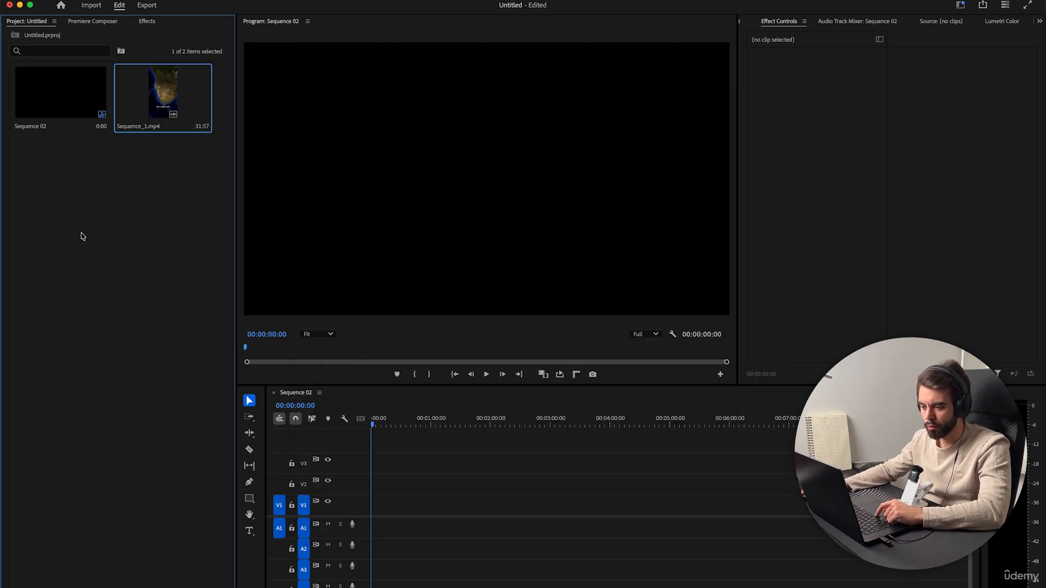
pyautogui.click(83, 236)
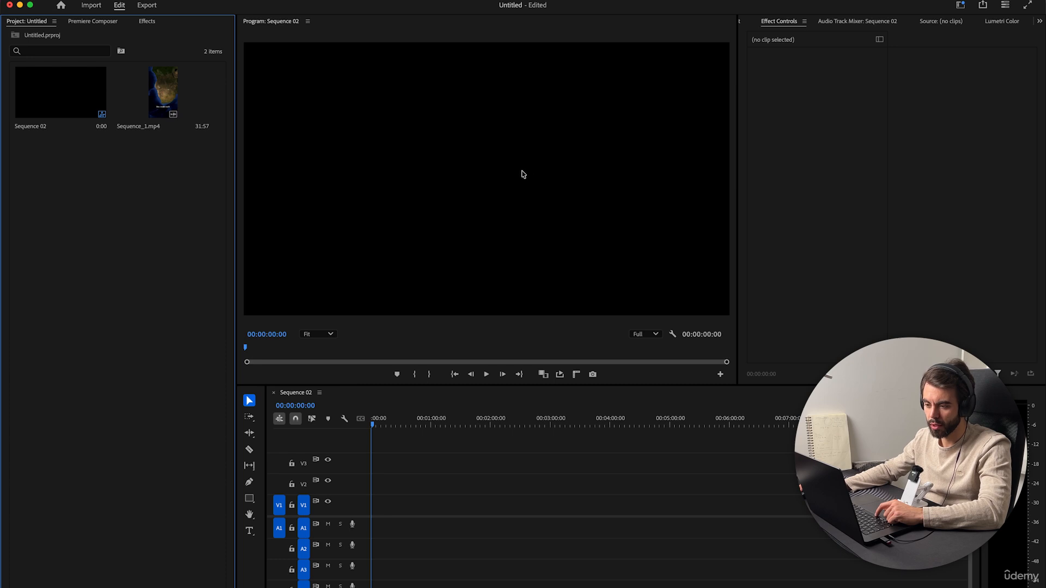
# Delete Sequence 02 from the project.
pyautogui.click(37, 109)
pyautogui.press('Delete')
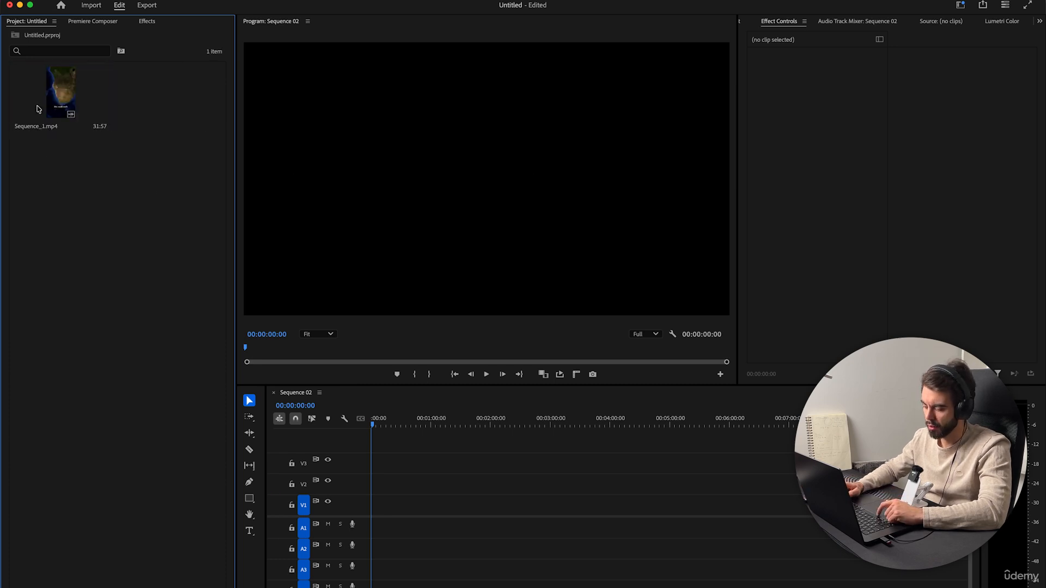
# Create a new vertical sequence with a 1080 by 1920 frame size and a timebase of 30.00 frames/second.
pyautogui.click(115, 248)
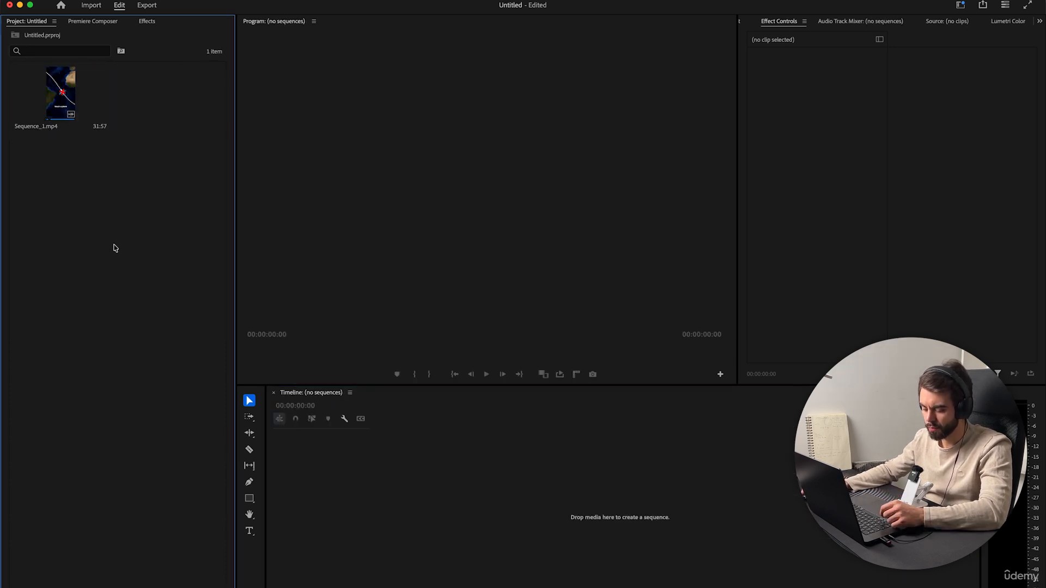
pyautogui.press('super+n')
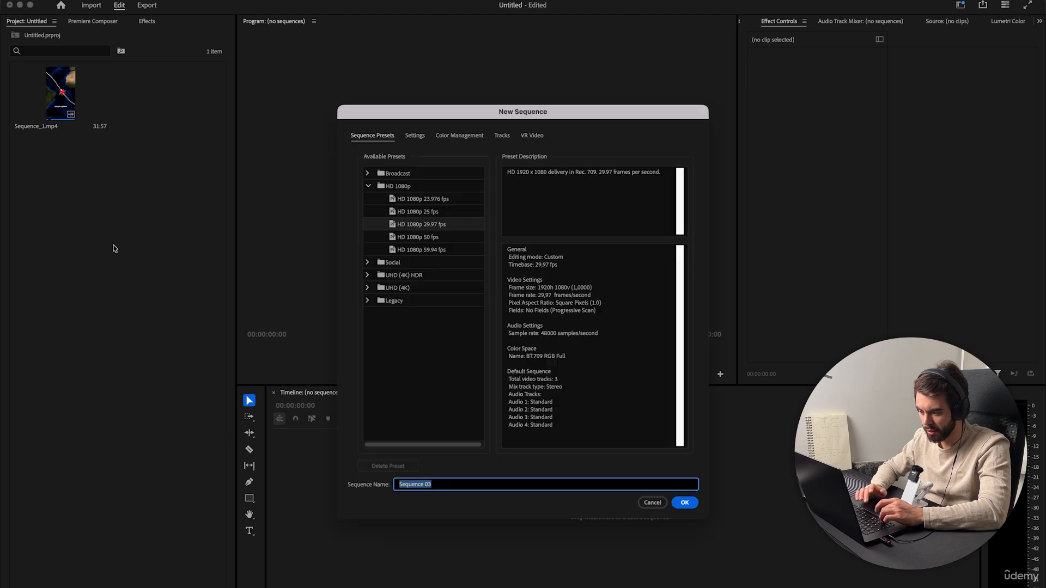
pyautogui.click(413, 138)
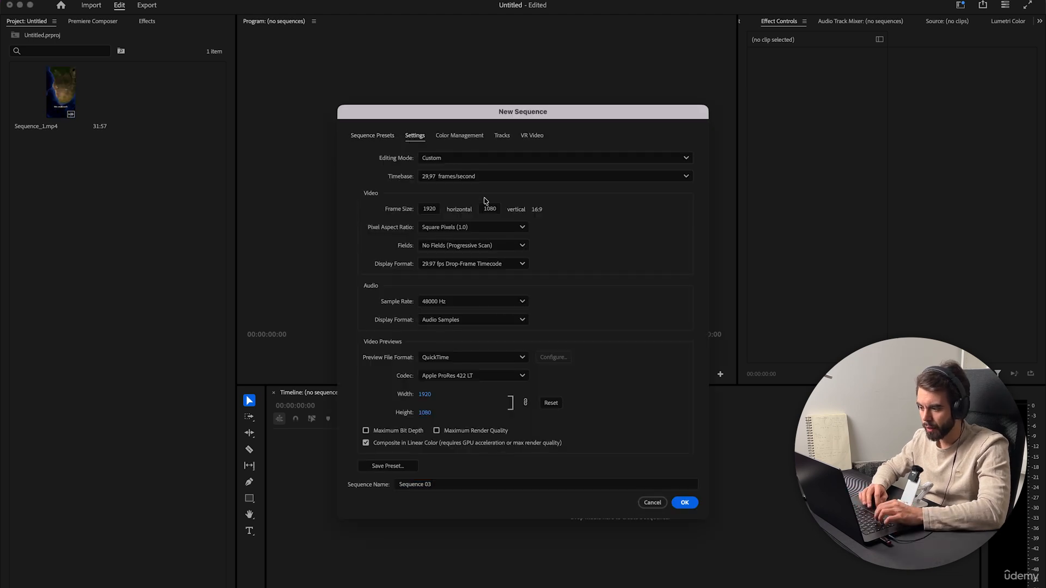
pyautogui.click(494, 178)
pyautogui.click(463, 294)
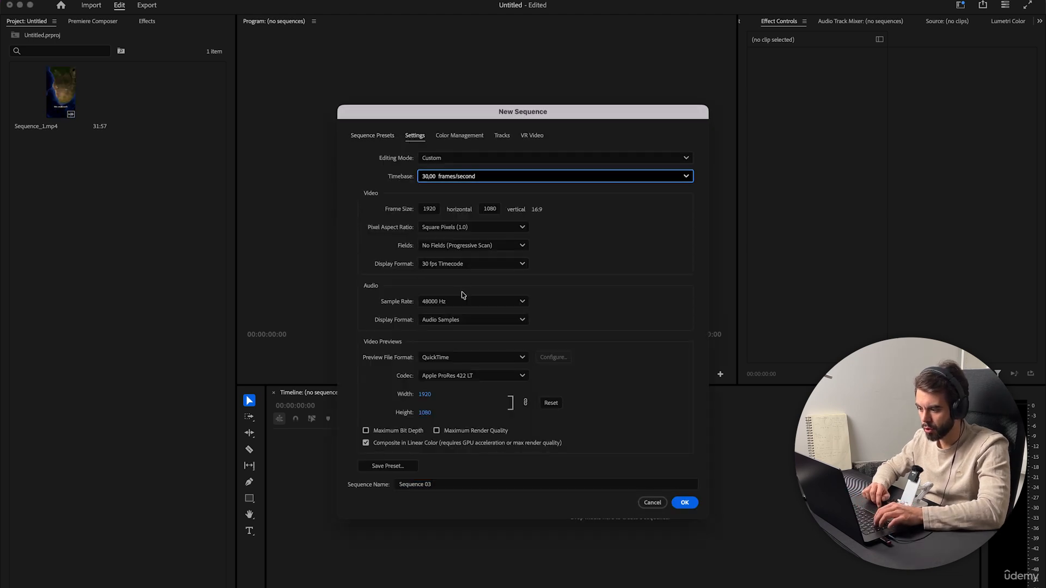
pyautogui.click(430, 209)
pyautogui.write('1080')
pyautogui.press('Tab')
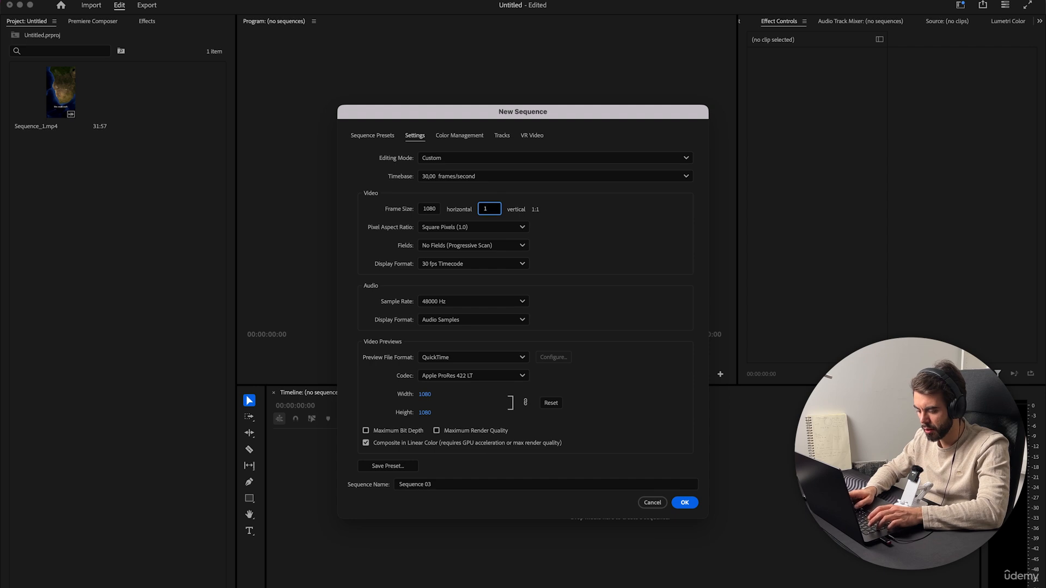
pyautogui.write('1920')
pyautogui.press('Return')
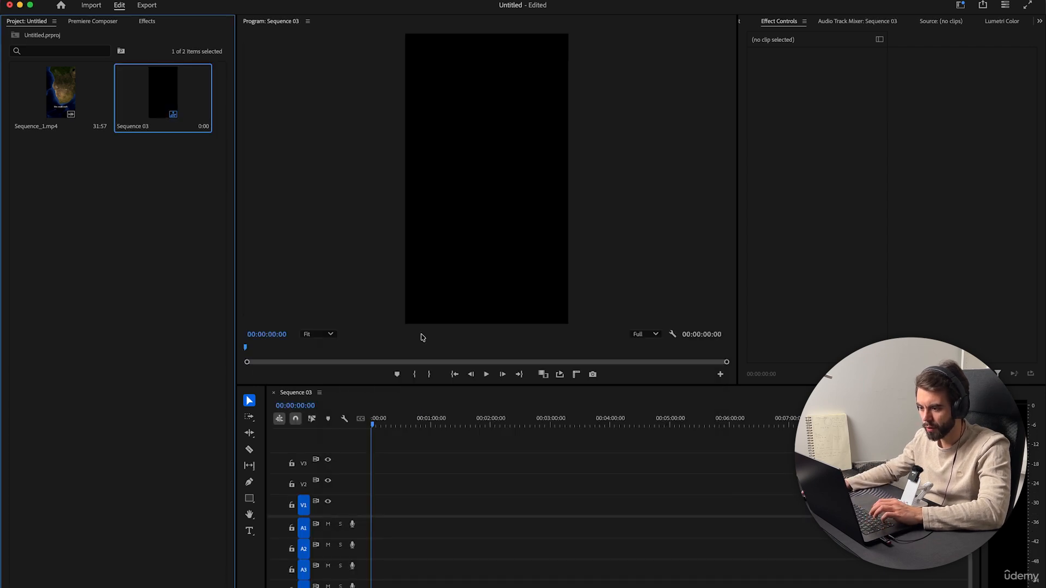
# Place Sequence_1.mp4 at the start of V1 and A1 and change the sequence settings to match the clip.
pyautogui.click(104, 307)
pyautogui.moveTo(56, 104); pyautogui.dragTo(384, 508)
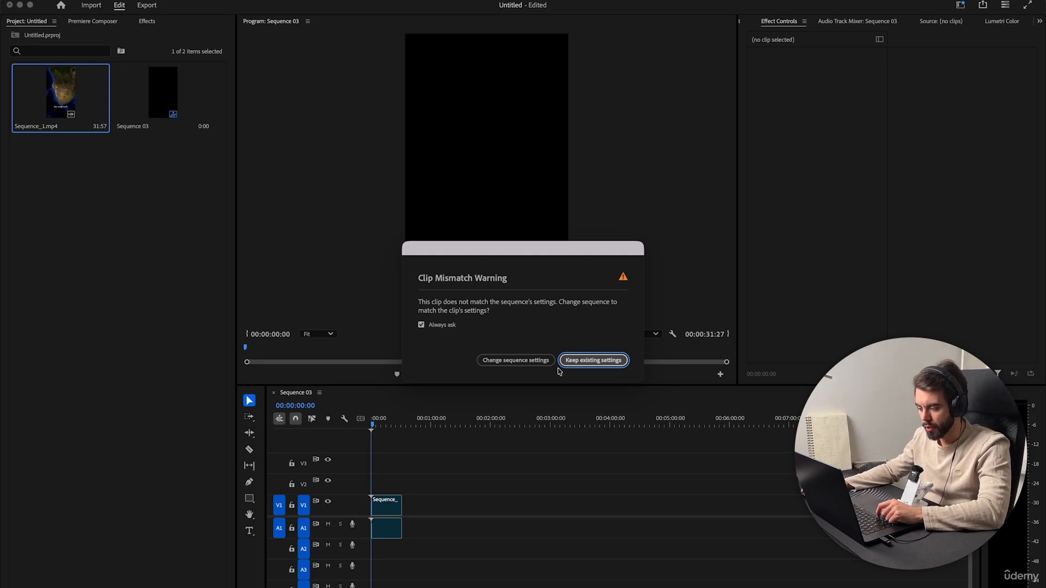
pyautogui.click(512, 360)
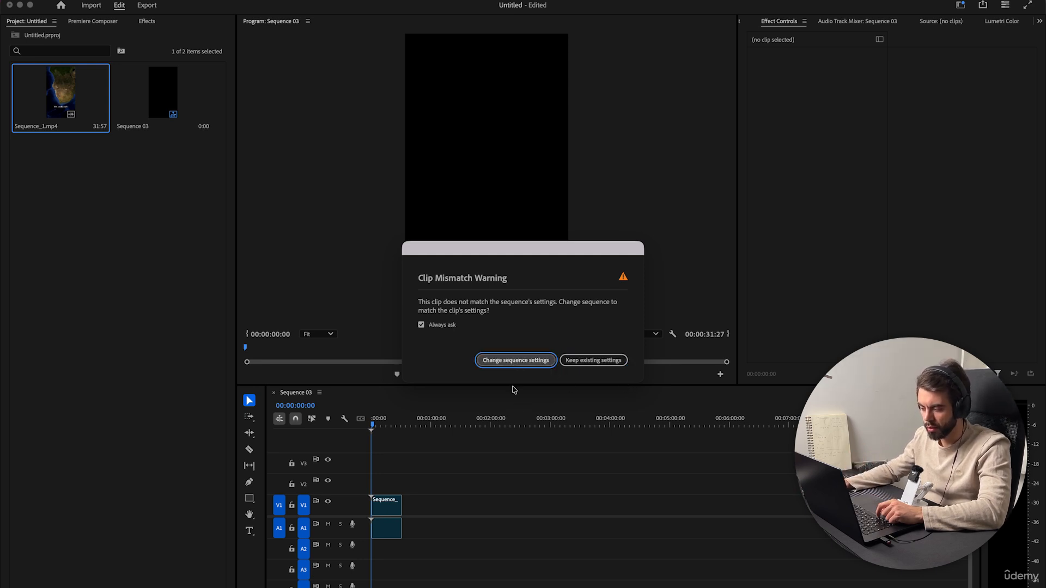
# Review the settings of Sequence 03 and its timebase choices, keeping 60.00 frames/second.
pyautogui.click(160, 0)
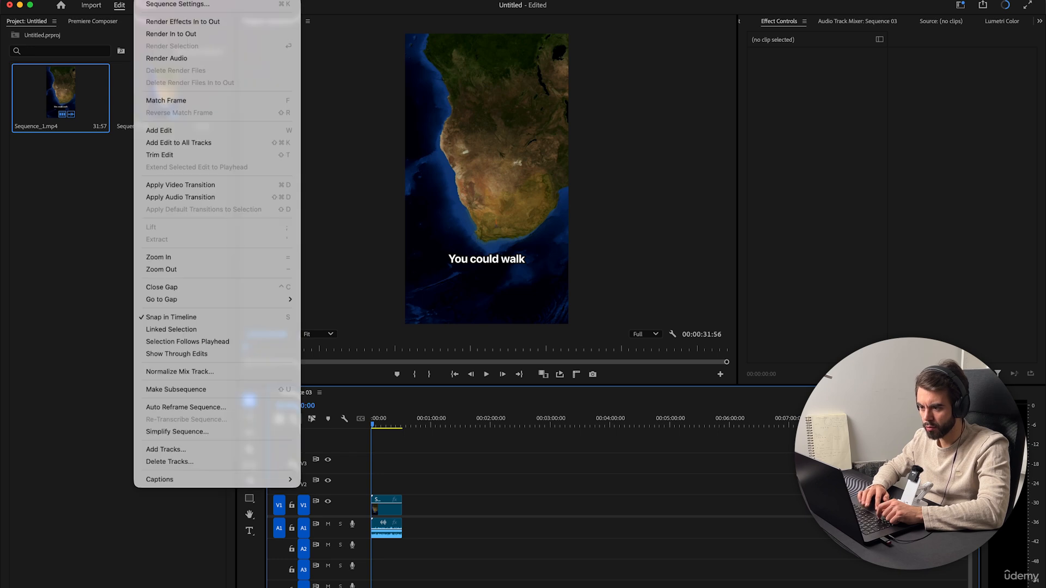
pyautogui.click(285, 7)
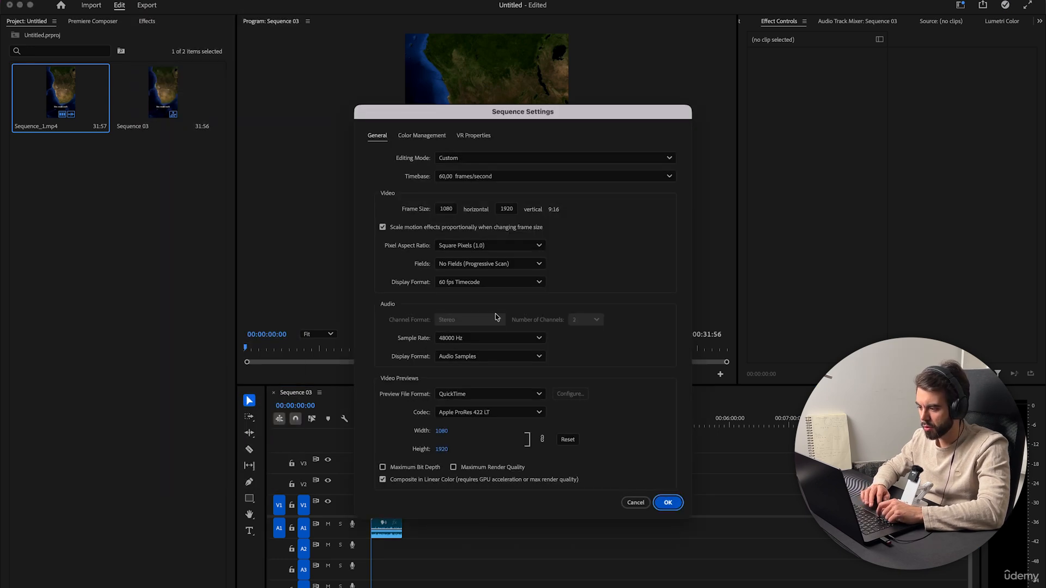
pyautogui.click(463, 180)
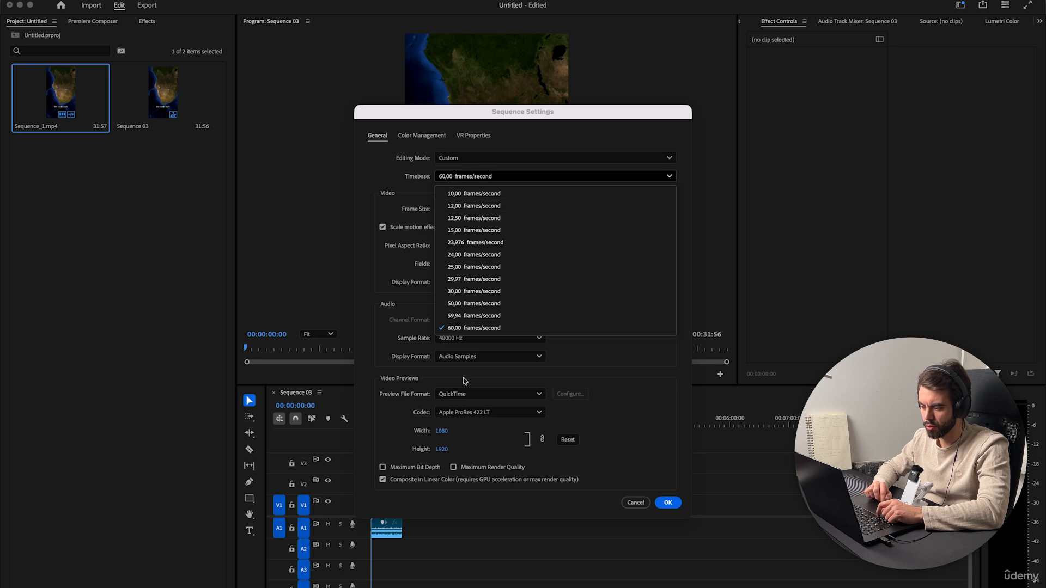
pyautogui.click(490, 328)
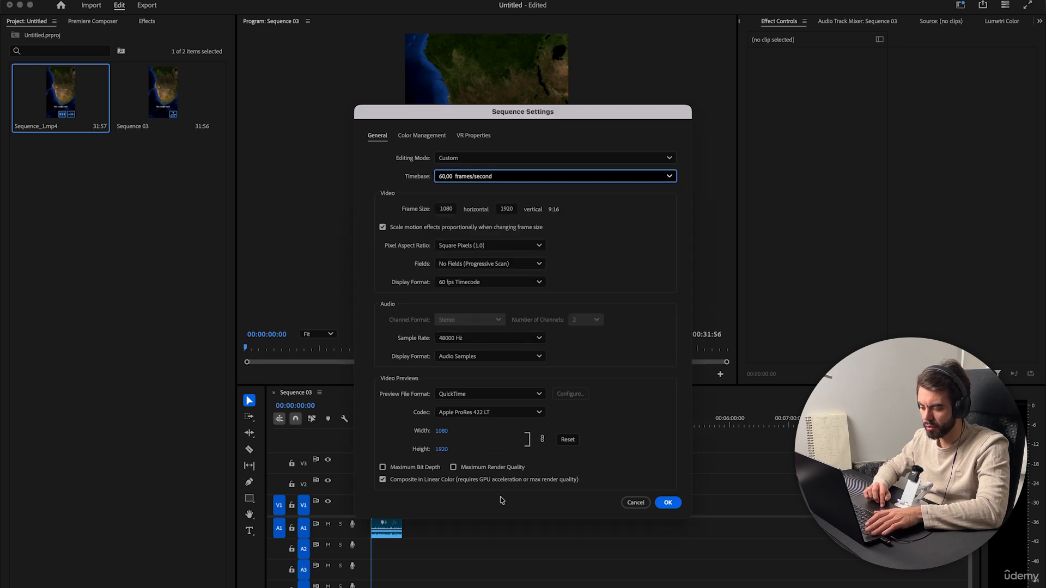
pyautogui.click(667, 502)
# Switch to the workspace layout with a tall Program monitor suited to vertical video.
pyautogui.moveTo(966, 581); pyautogui.dragTo(434, 582)
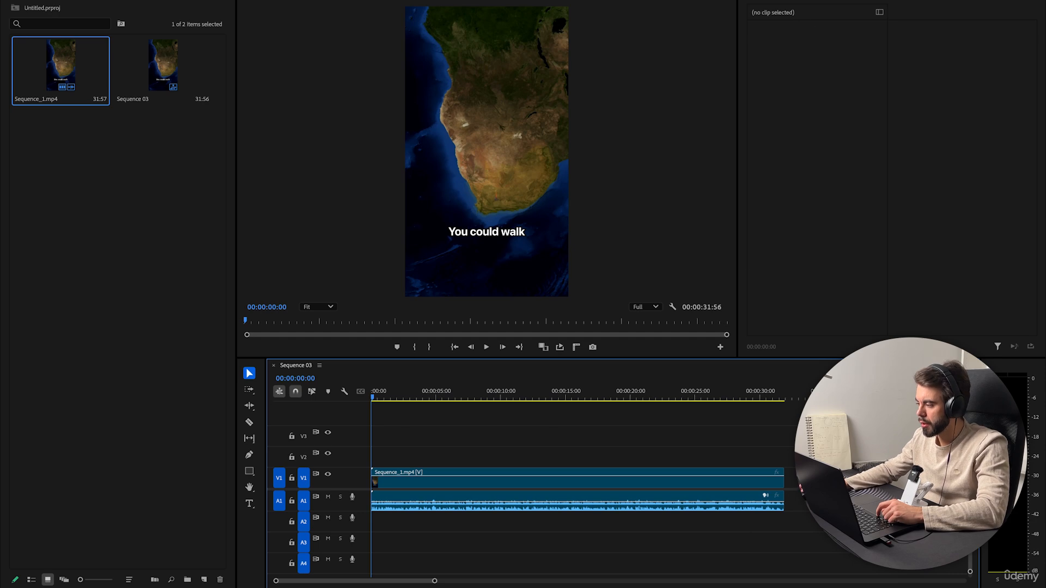
pyautogui.click(962, 0)
pyautogui.click(900, 14)
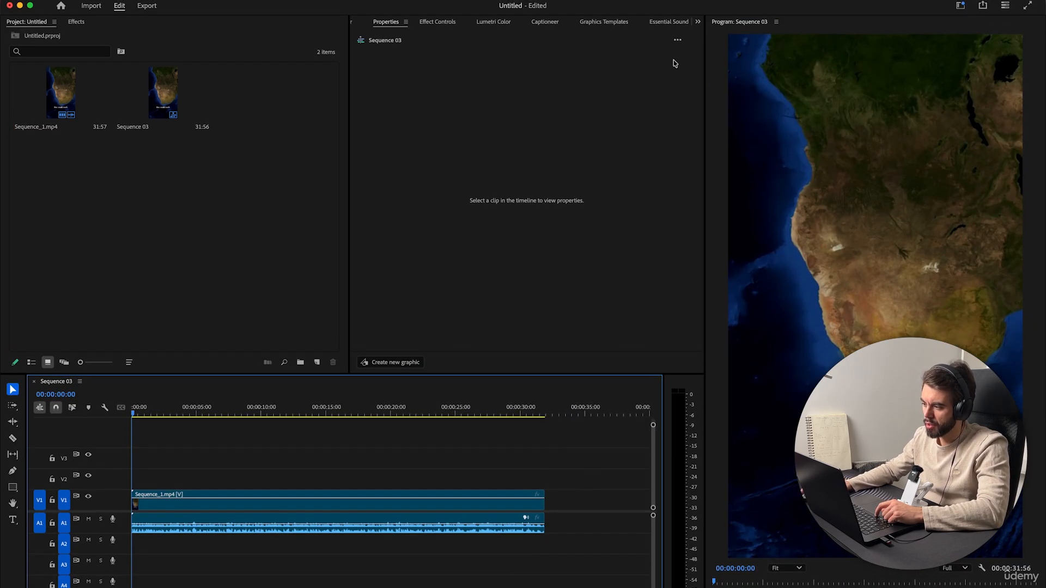
pyautogui.click(738, 26)
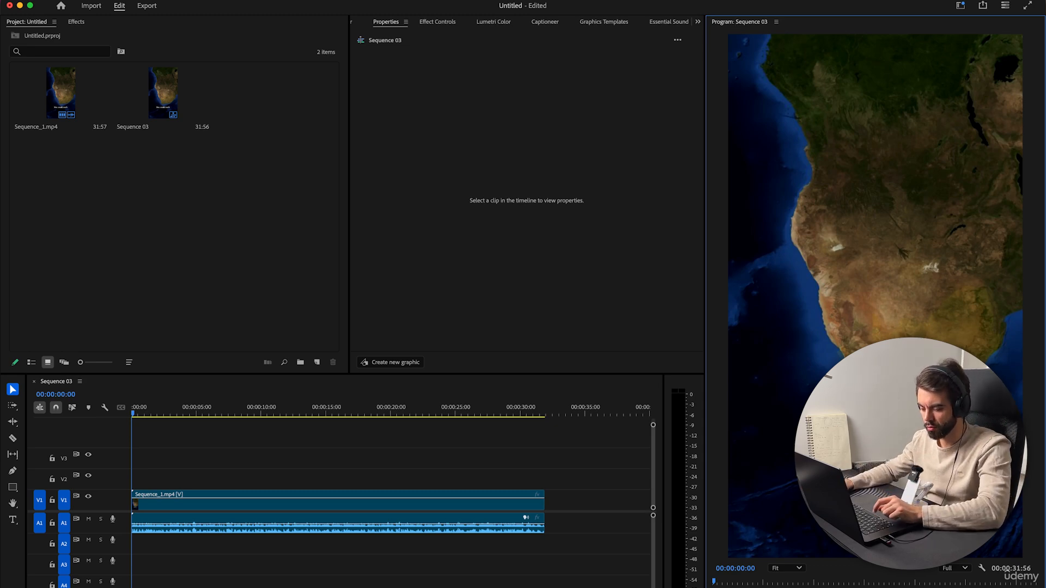
# Move the Sequence_1.mp4 audio to track A2 and, independently of it, the video to track V4.
pyautogui.click(151, 555)
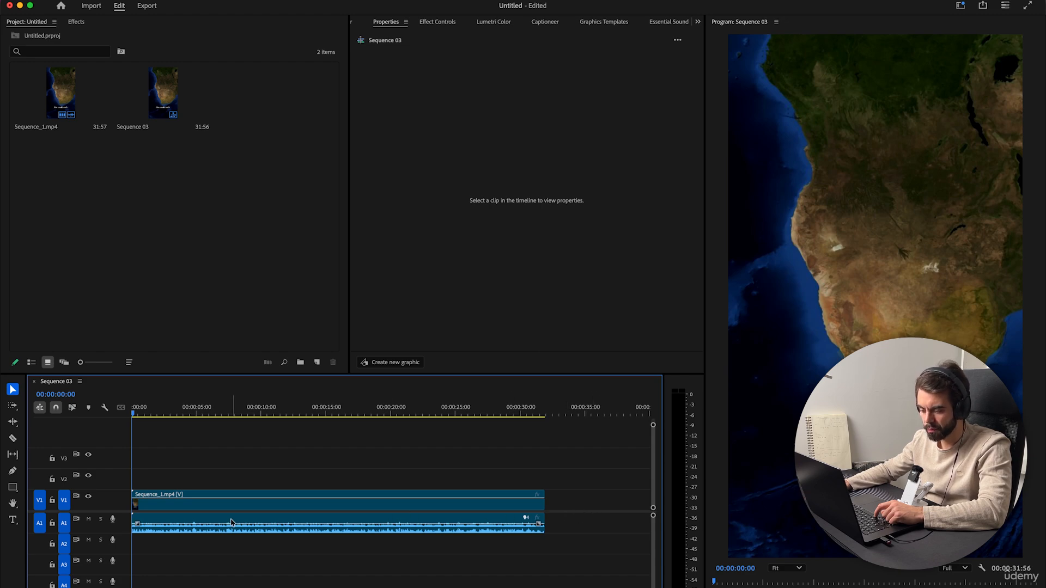
pyautogui.moveTo(231, 523); pyautogui.dragTo(180, 540)
pyautogui.keyDown('alt'); pyautogui.click(180, 541); pyautogui.keyUp('alt')
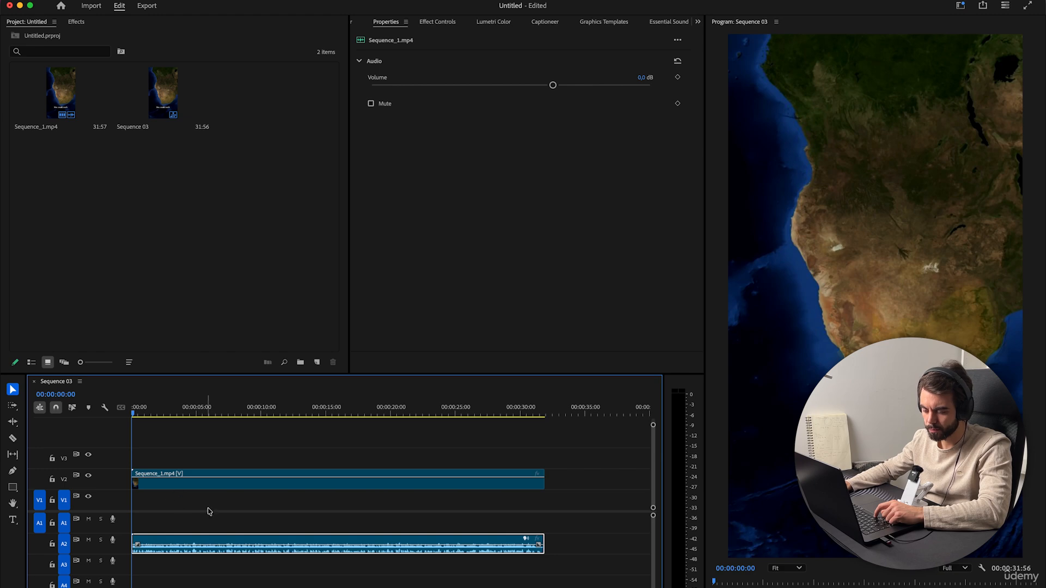
pyautogui.moveTo(158, 483); pyautogui.dragTo(156, 455)
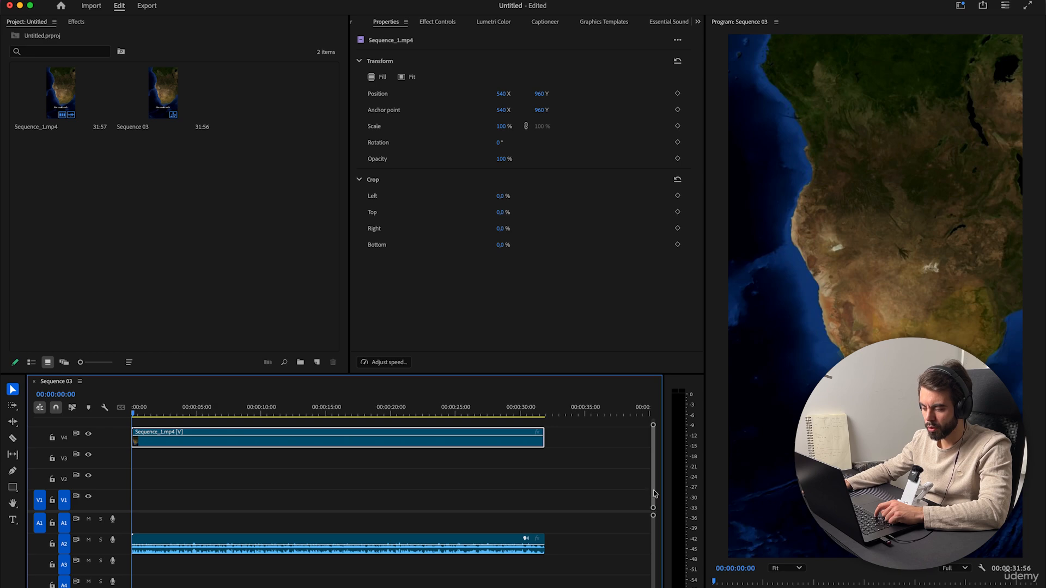
# Reduce the height of the video tracks in the timeline and deselect the clip.
pyautogui.moveTo(656, 494); pyautogui.dragTo(656, 496)
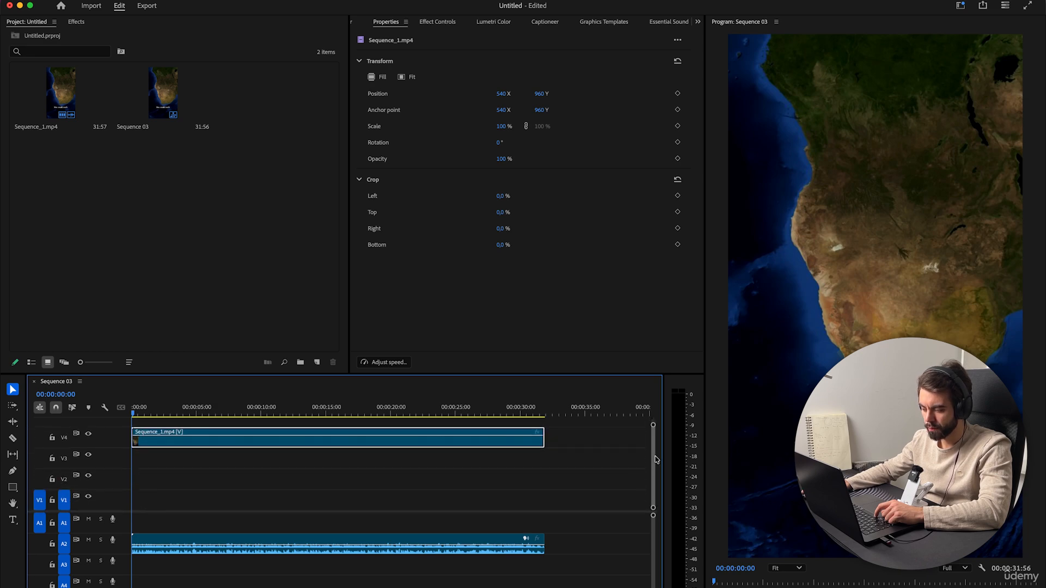
pyautogui.moveTo(653, 425); pyautogui.dragTo(655, 402)
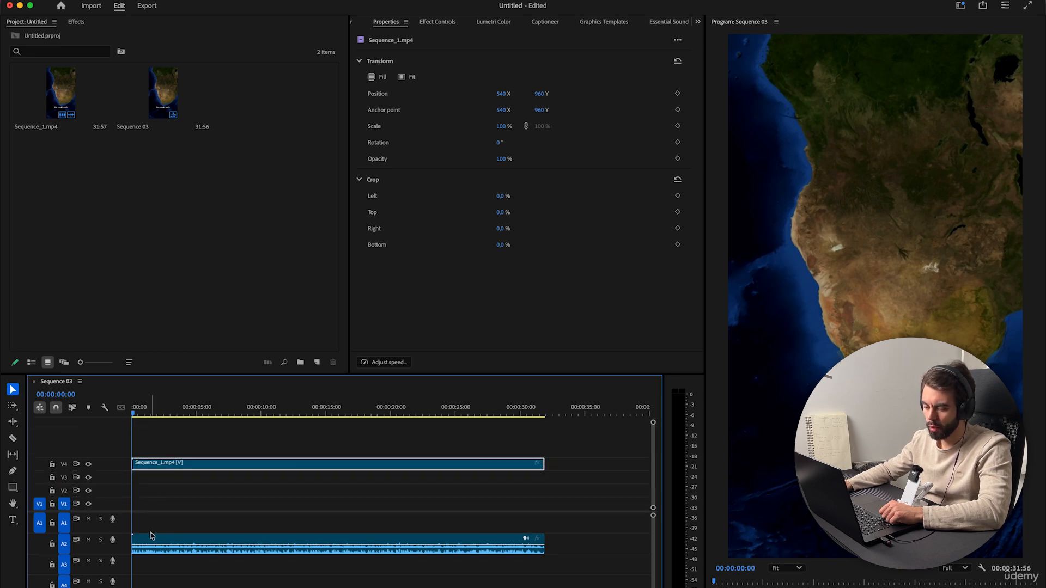
pyautogui.click(168, 494)
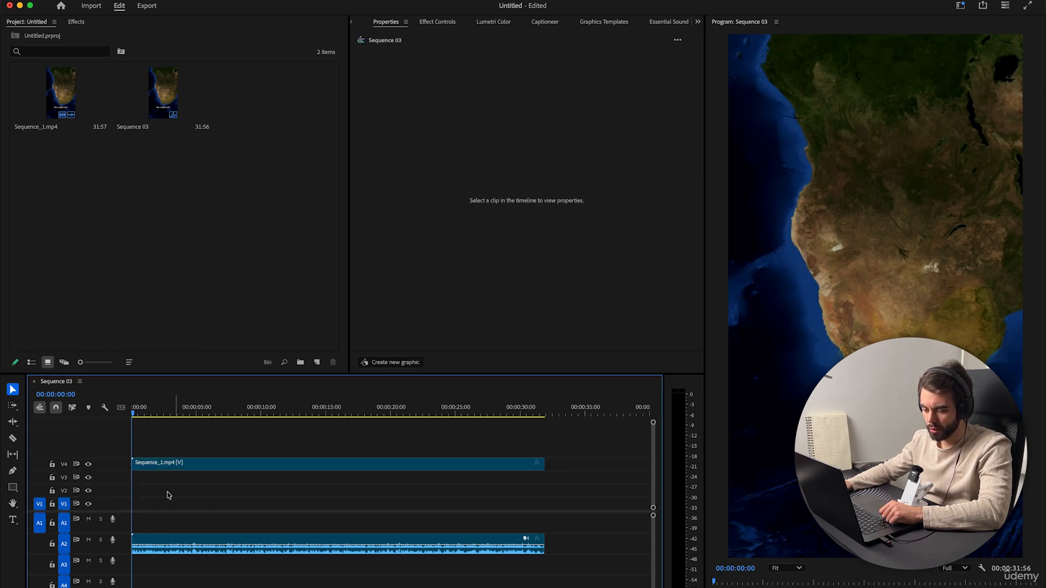
# Cut the V4 clip into six pieces with the Razor tool, spacing the five cuts along its length.
pyautogui.click(12, 439)
pyautogui.click(198, 466)
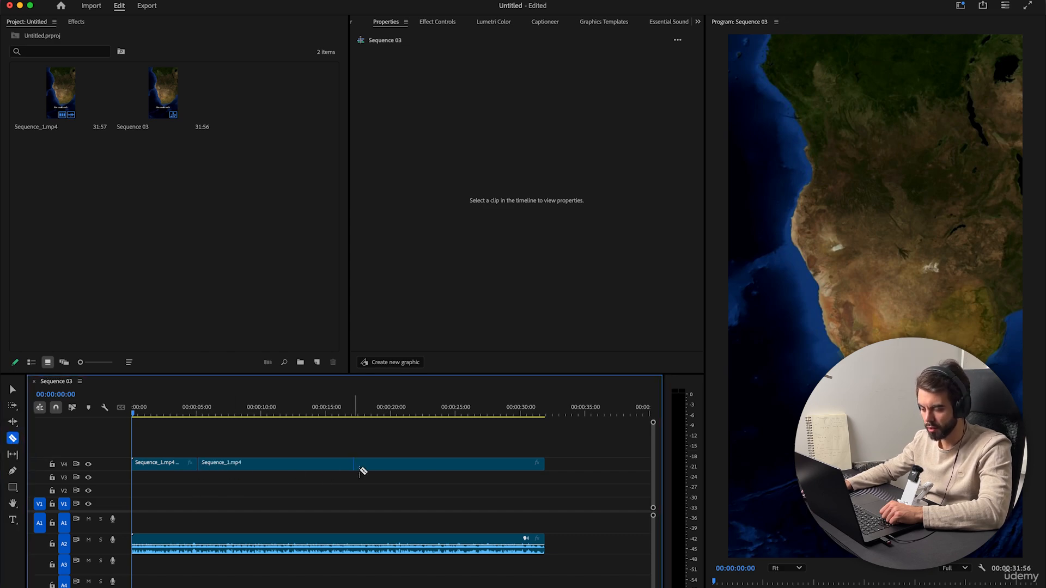
pyautogui.click(386, 467)
pyautogui.click(314, 466)
pyautogui.click(241, 466)
pyautogui.click(464, 466)
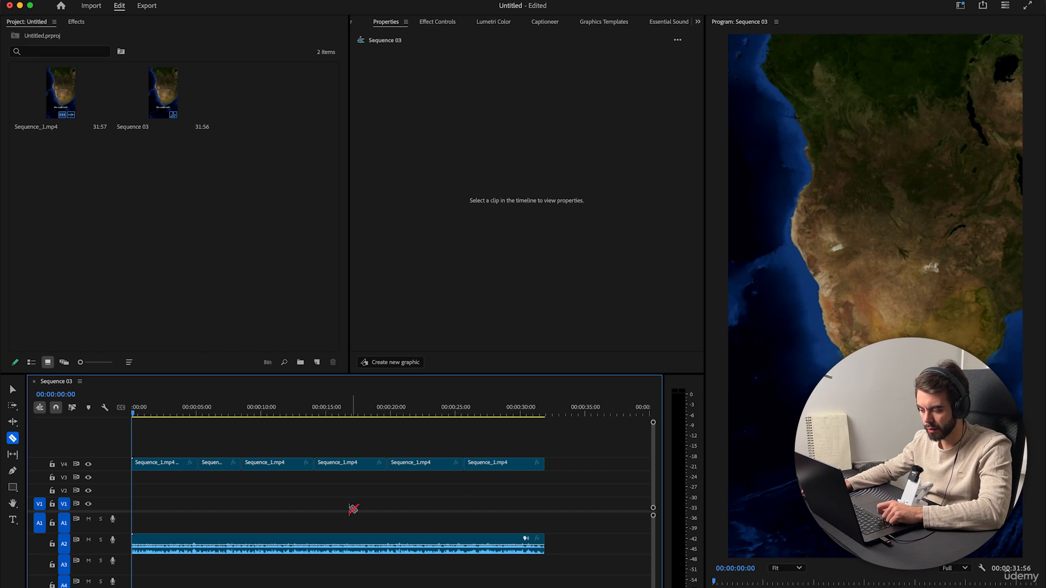
# Try moving the last V4 piece along the timeline with the Selection tool, put it back and scrub through the sequence.
pyautogui.press('v')
pyautogui.moveTo(491, 466); pyautogui.dragTo(553, 467)
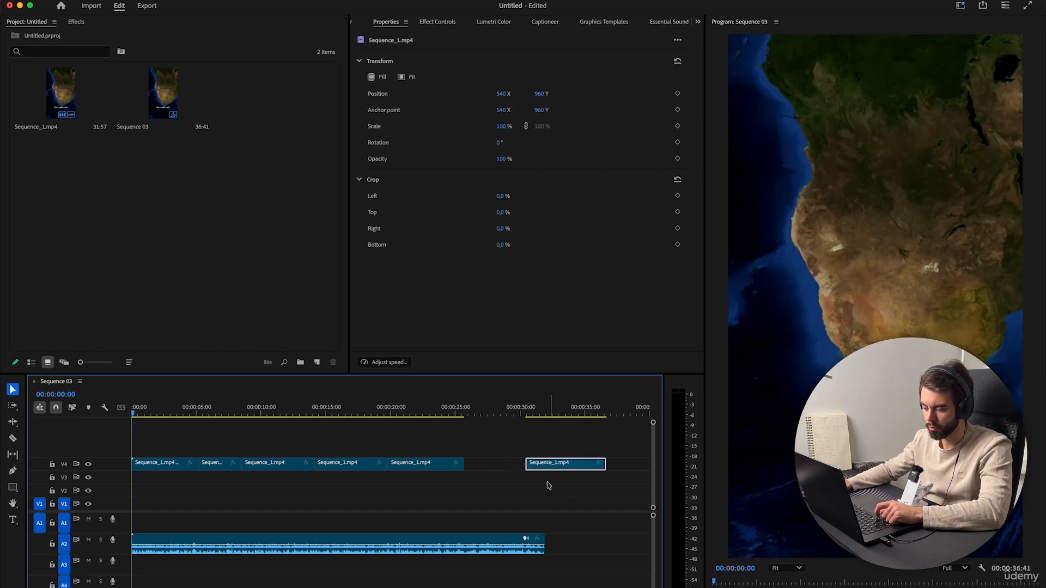
pyautogui.moveTo(558, 467); pyautogui.dragTo(497, 469)
pyautogui.moveTo(461, 415)
pyautogui.mouseDown()
pyautogui.moveTo(483, 416)
pyautogui.moveTo(464, 415)
pyautogui.mouseUp()
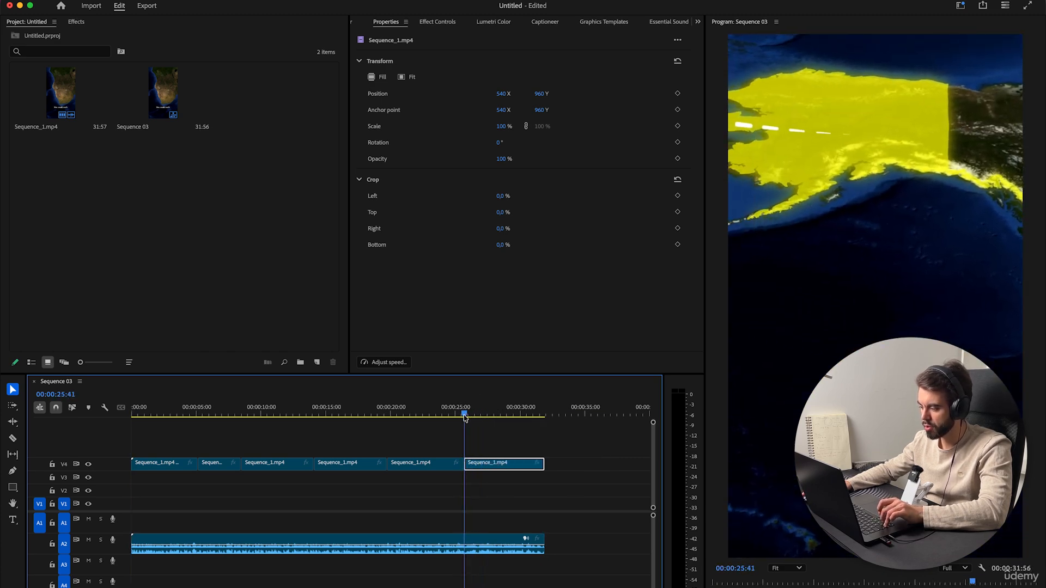
pyautogui.moveTo(507, 466); pyautogui.dragTo(625, 466)
pyautogui.moveTo(570, 407)
pyautogui.mouseDown()
pyautogui.moveTo(600, 411)
pyautogui.moveTo(584, 411)
pyautogui.mouseUp()
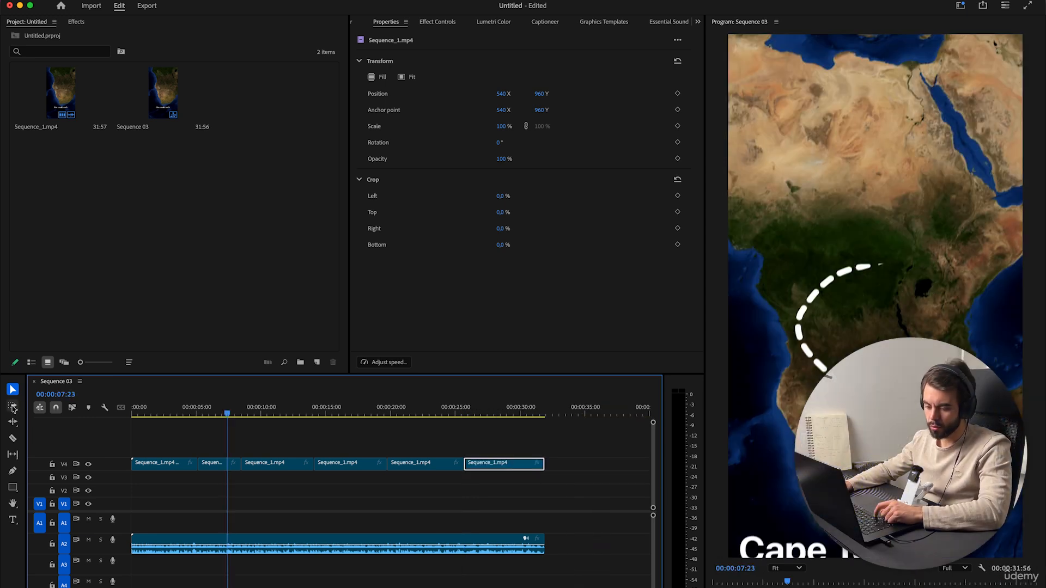
# Try out selecting clips forward and backward from different points with the Track Select tools, on all tracks and on V4 alone.
pyautogui.click(12, 406)
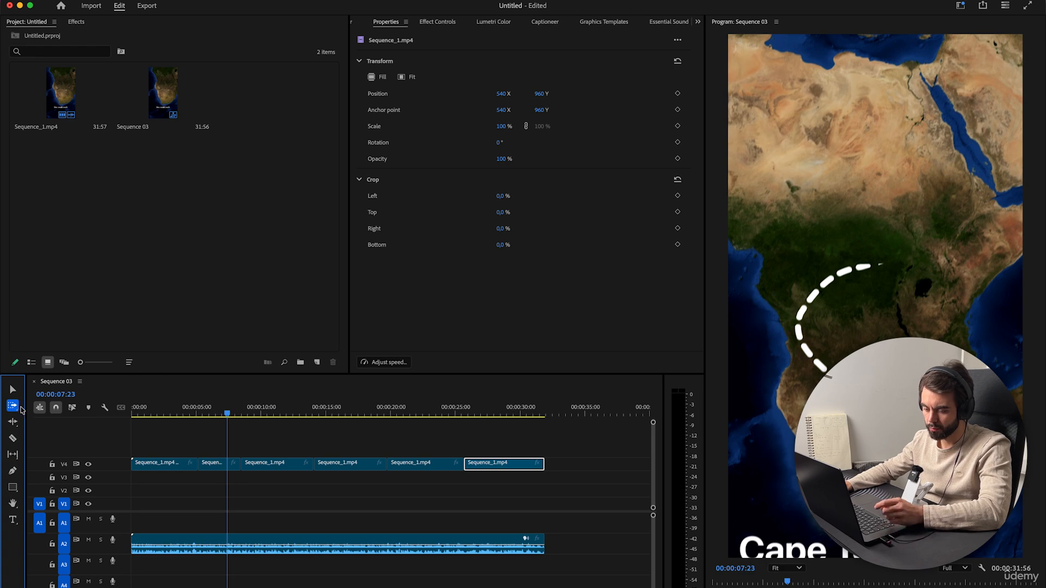
pyautogui.click(134, 468)
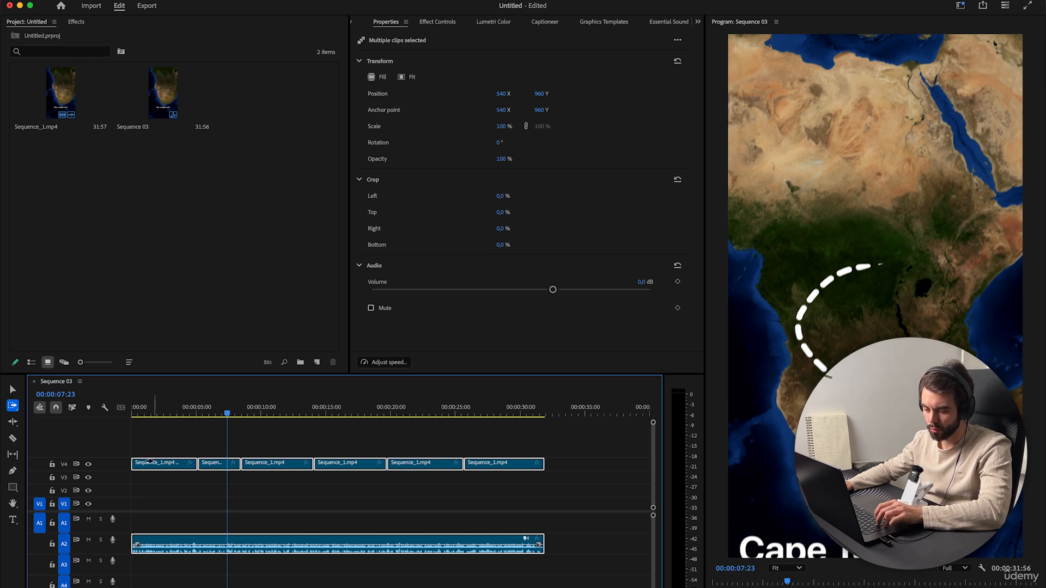
pyautogui.keyDown('shift'); pyautogui.click(148, 463); pyautogui.keyUp('shift')
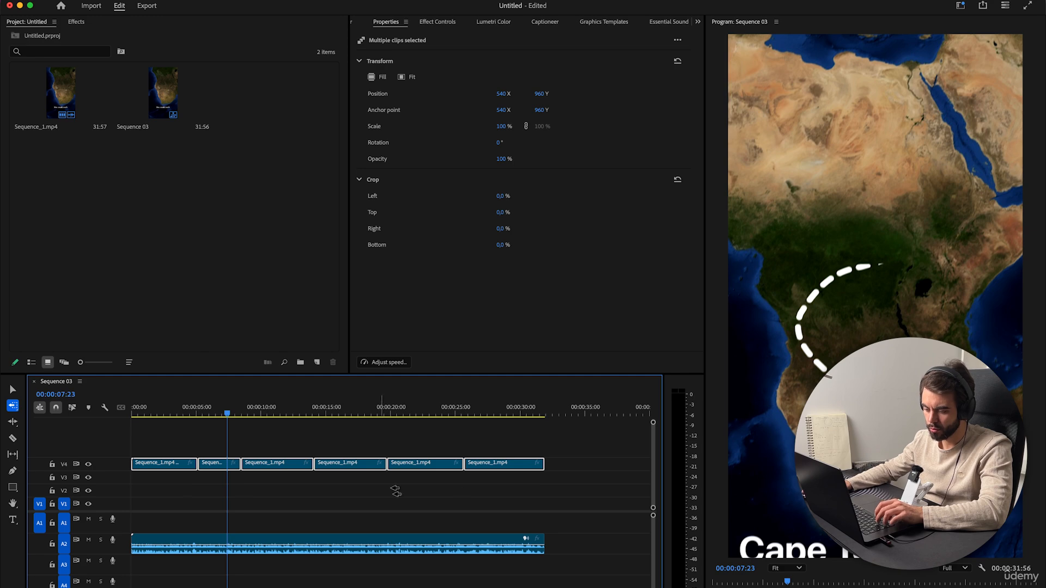
pyautogui.click(261, 488)
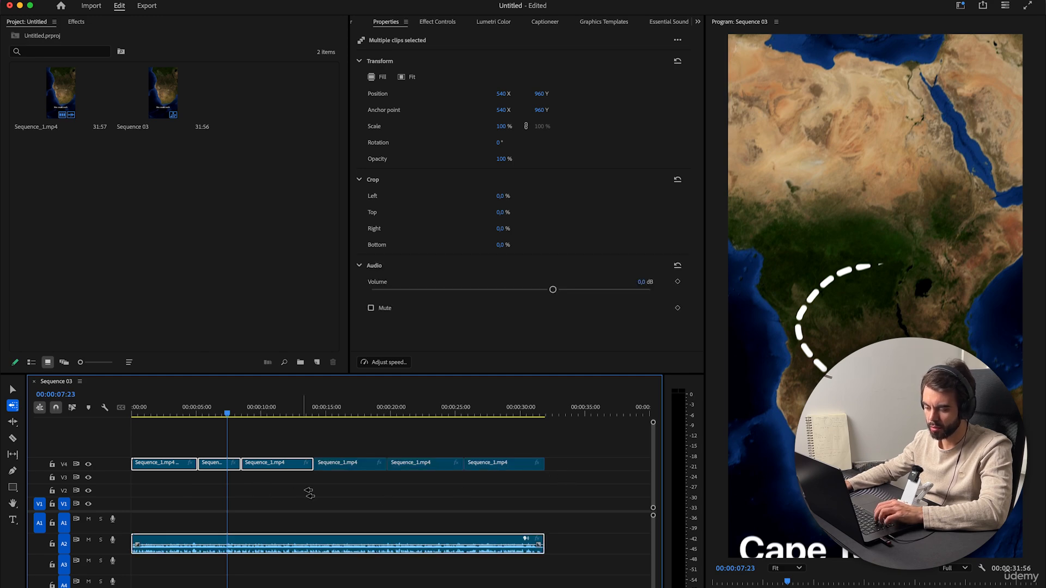
pyautogui.click(374, 486)
pyautogui.click(206, 486)
pyautogui.click(183, 487)
pyautogui.click(326, 488)
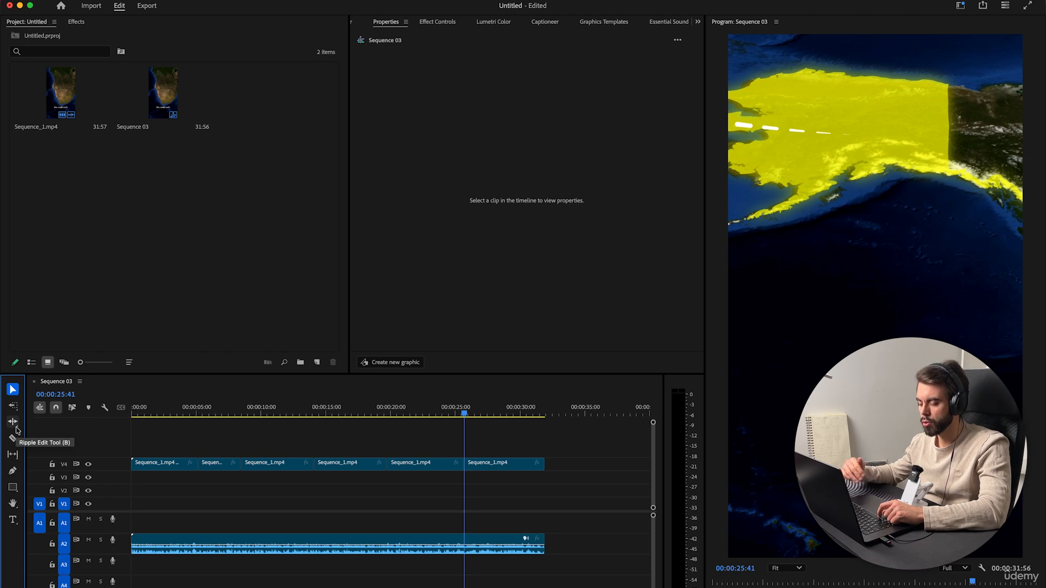
# Shift the footage inside the last V4 piece with the Slip tool and check its new content in the Program monitor.
pyautogui.click(16, 426)
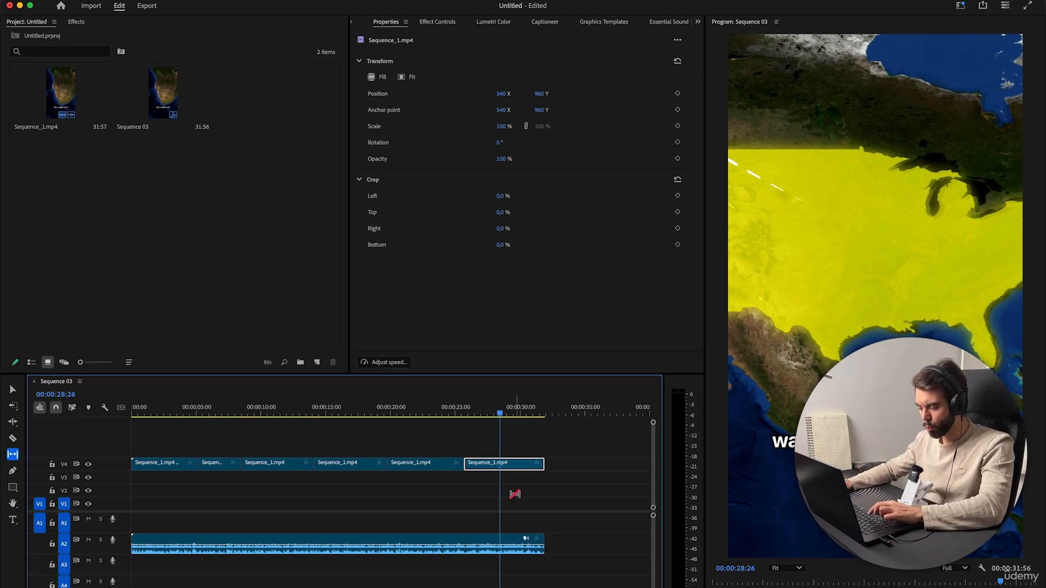
pyautogui.press('v')
pyautogui.moveTo(523, 500); pyautogui.dragTo(669, 465)
pyautogui.press('y')
pyautogui.moveTo(512, 463); pyautogui.dragTo(631, 462)
pyautogui.moveTo(500, 409); pyautogui.dragTo(464, 410)
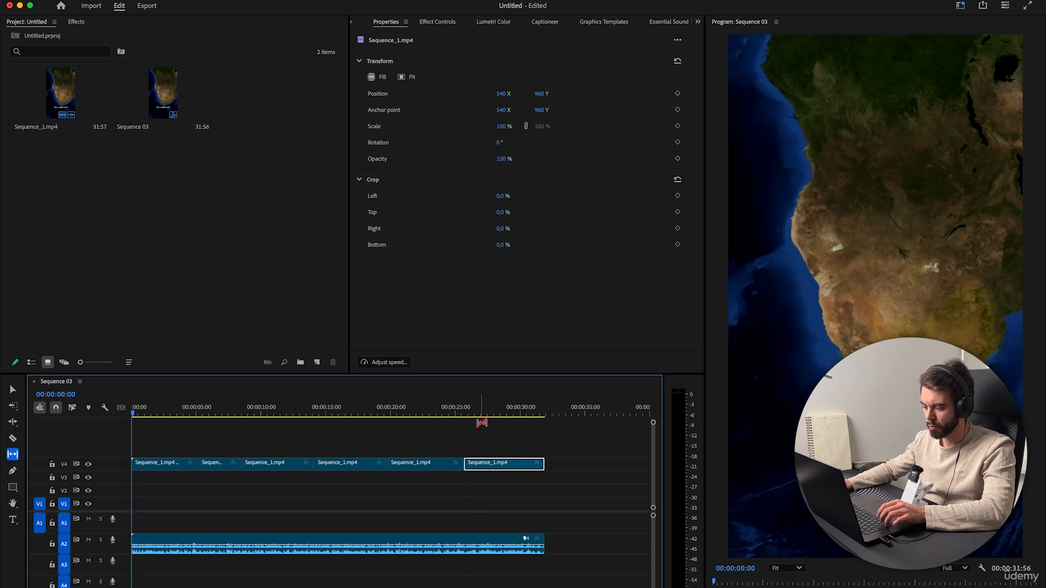
pyautogui.click(482, 422)
pyautogui.moveTo(483, 419); pyautogui.dragTo(484, 420)
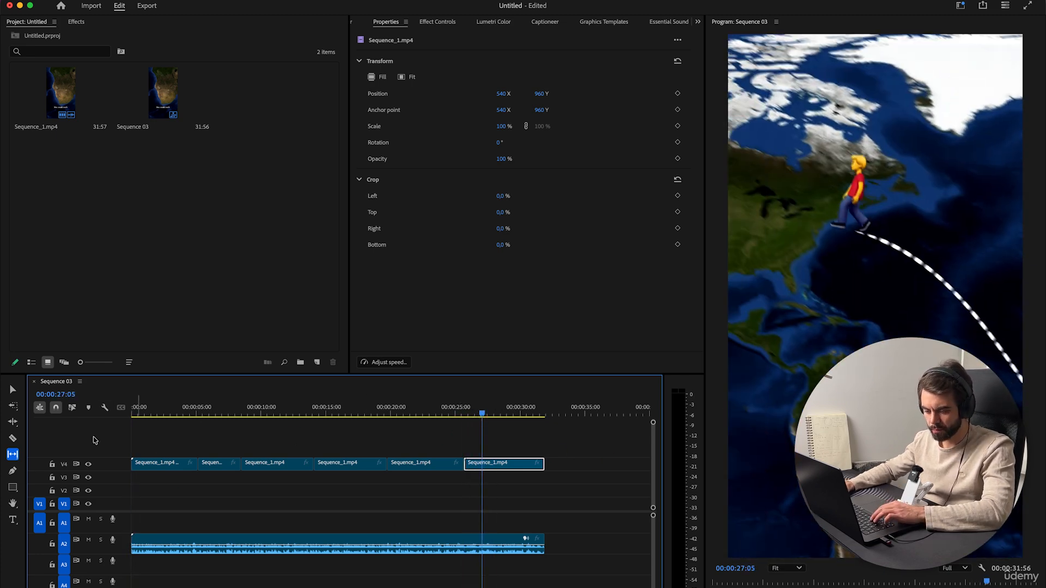
# Draw a straight diagonal line across the upper part of the frame with the Pen tool.
pyautogui.click(13, 472)
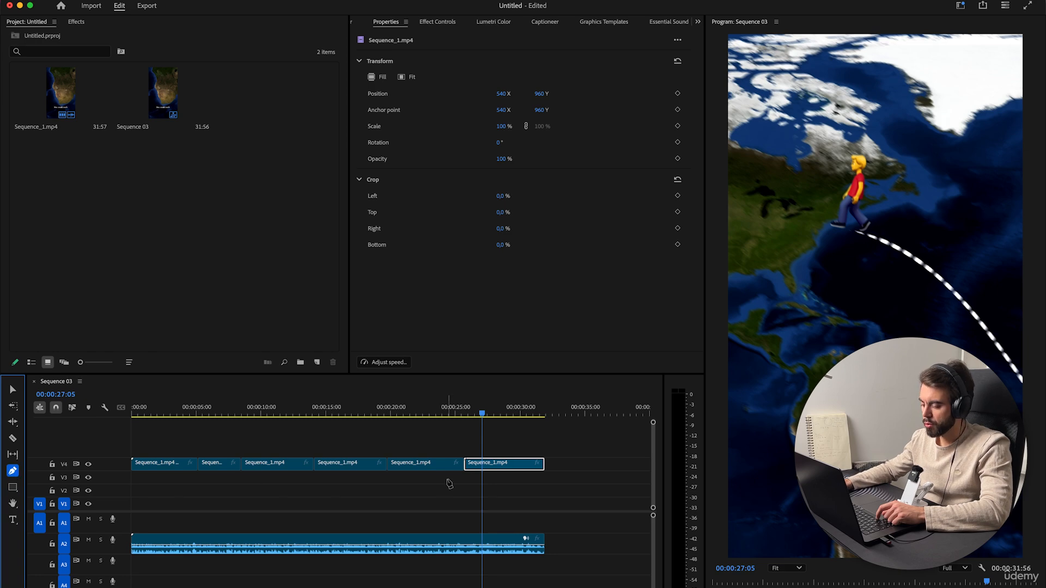
pyautogui.click(779, 372)
pyautogui.click(955, 130)
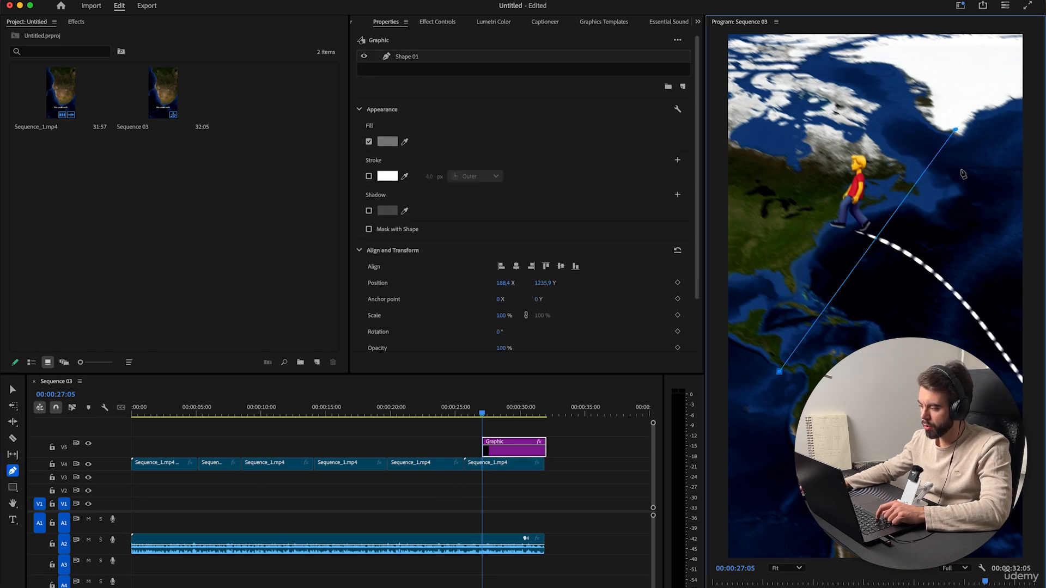
# Style the line with a white 4 px stroke aligned to Center and no fill, and deselect it.
pyautogui.click(369, 177)
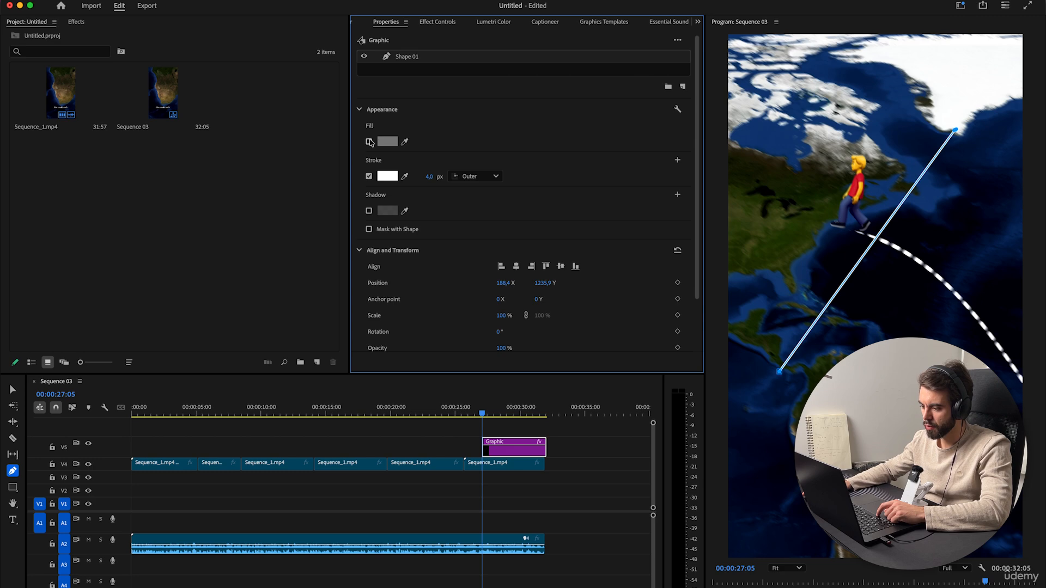
pyautogui.click(369, 142)
pyautogui.click(473, 176)
pyautogui.click(478, 211)
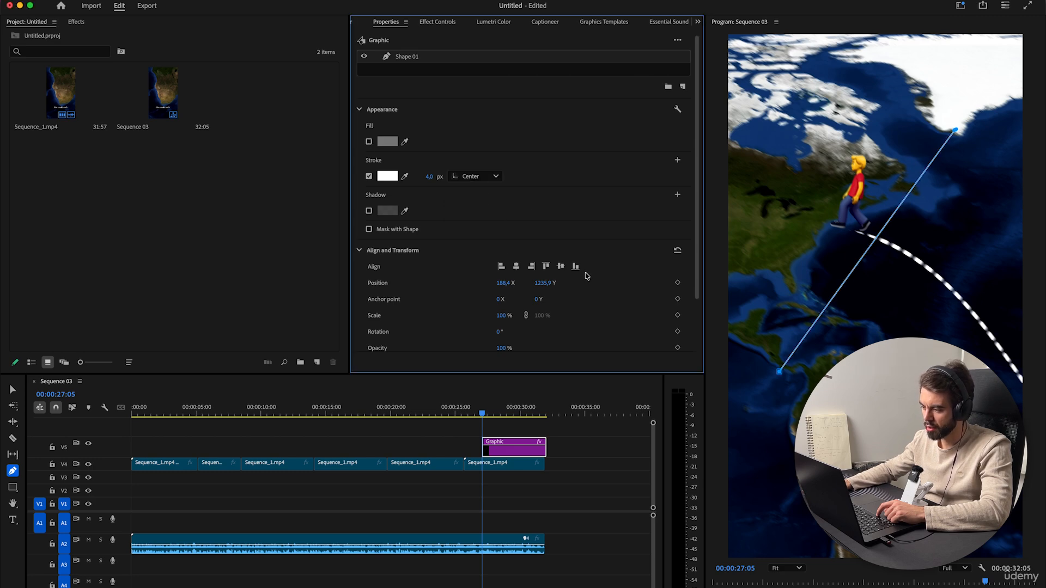
pyautogui.click(478, 176)
pyautogui.click(544, 194)
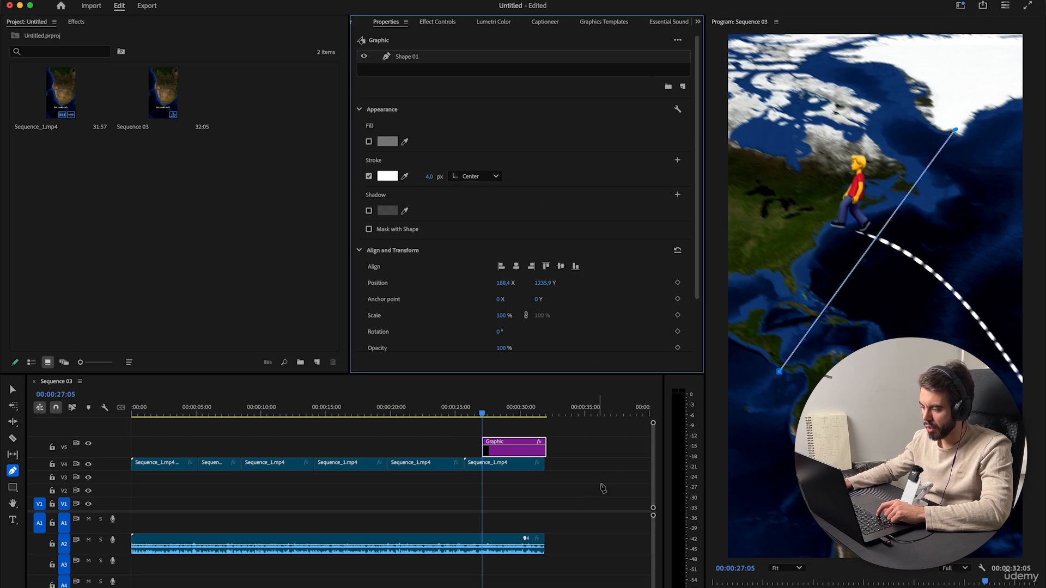
pyautogui.click(603, 488)
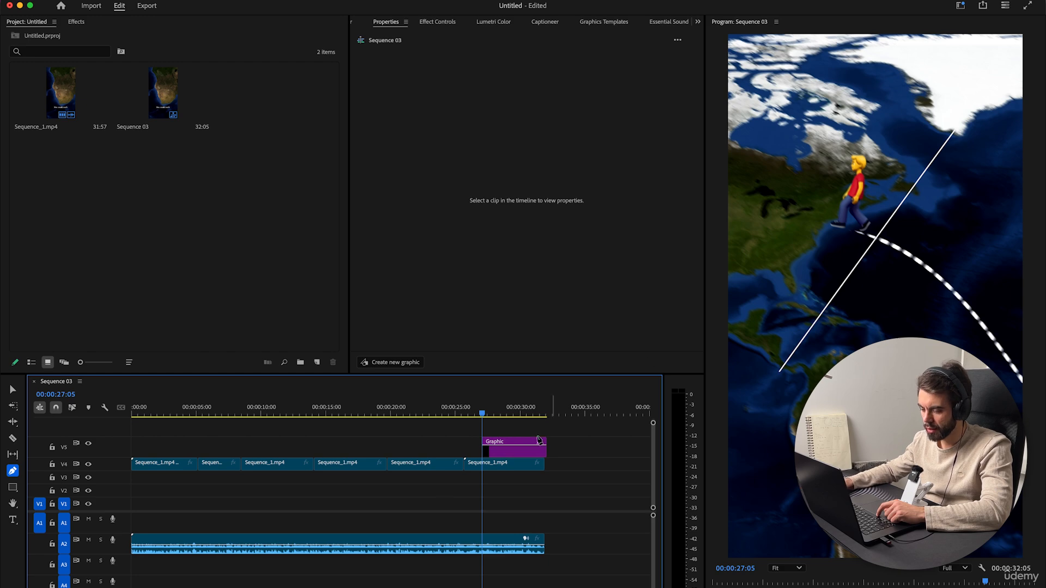
# Draw a rectangle centred at about 510, 883 with the Rectangle tool, and give it a grey fill and no stroke.
pyautogui.click(12, 487)
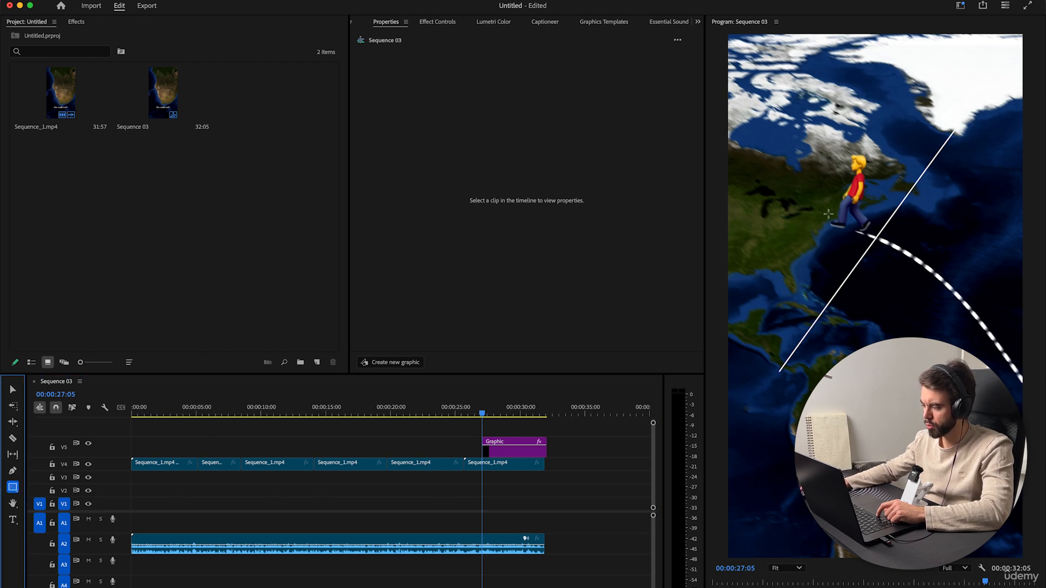
pyautogui.moveTo(810, 192); pyautogui.dragTo(924, 357)
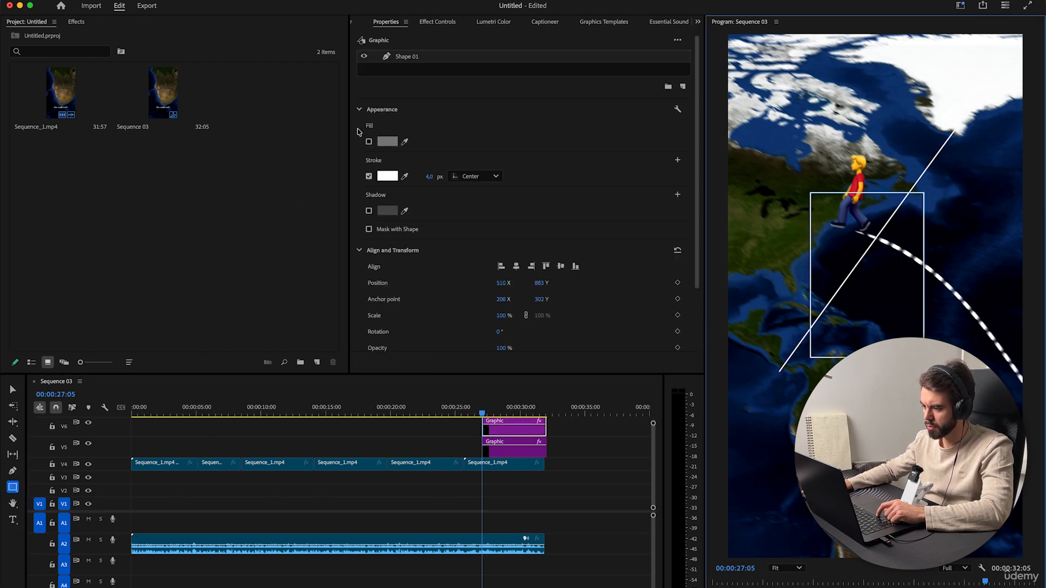
pyautogui.click(369, 141)
pyautogui.click(369, 176)
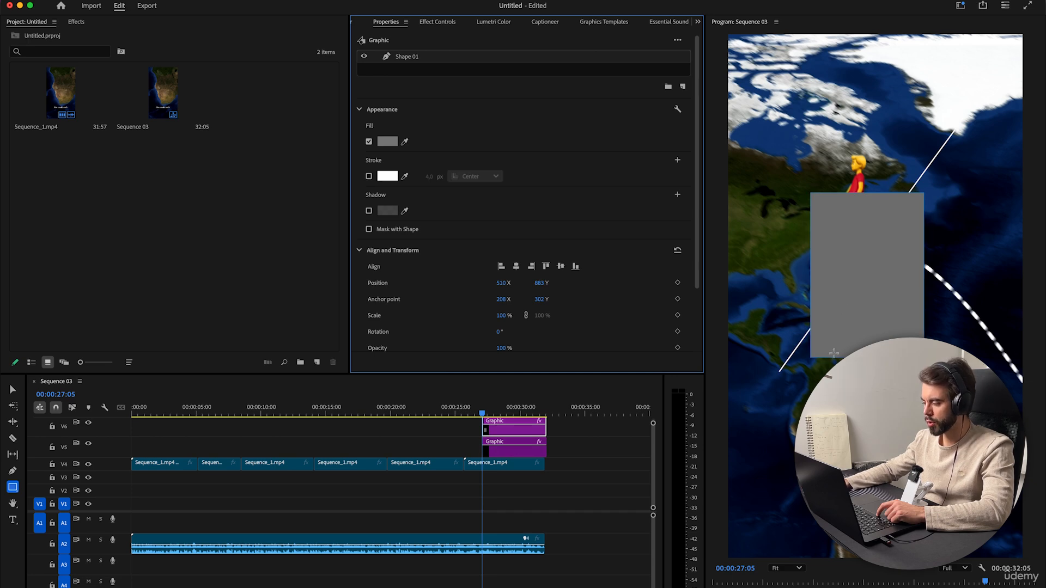
# Try out panning the timeline and the Program monitor view with the Hand tool.
pyautogui.click(12, 503)
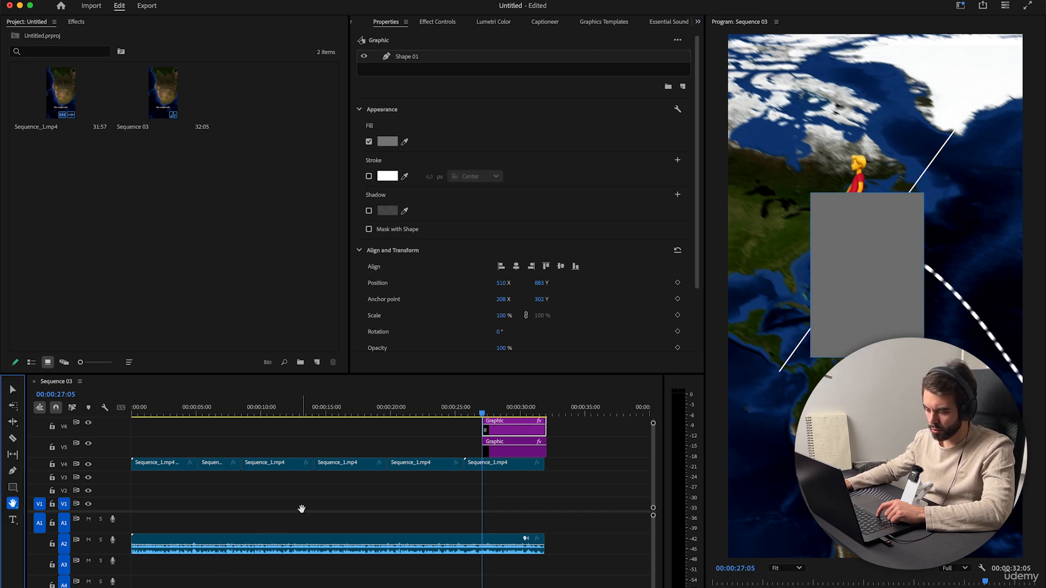
pyautogui.moveTo(306, 453); pyautogui.dragTo(240, 488)
pyautogui.moveTo(463, 484); pyautogui.dragTo(638, 478)
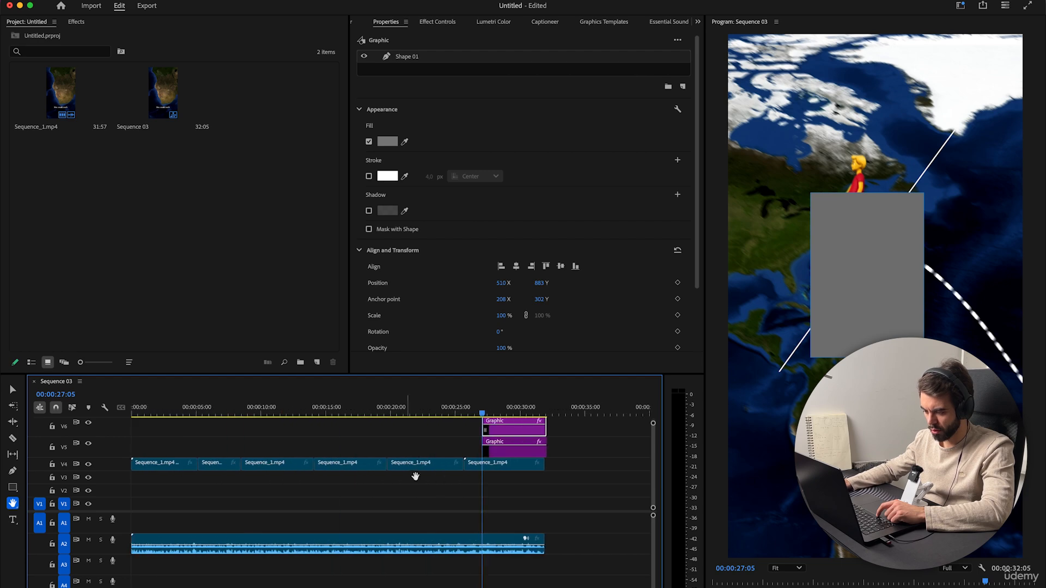
pyautogui.moveTo(415, 476); pyautogui.dragTo(319, 488)
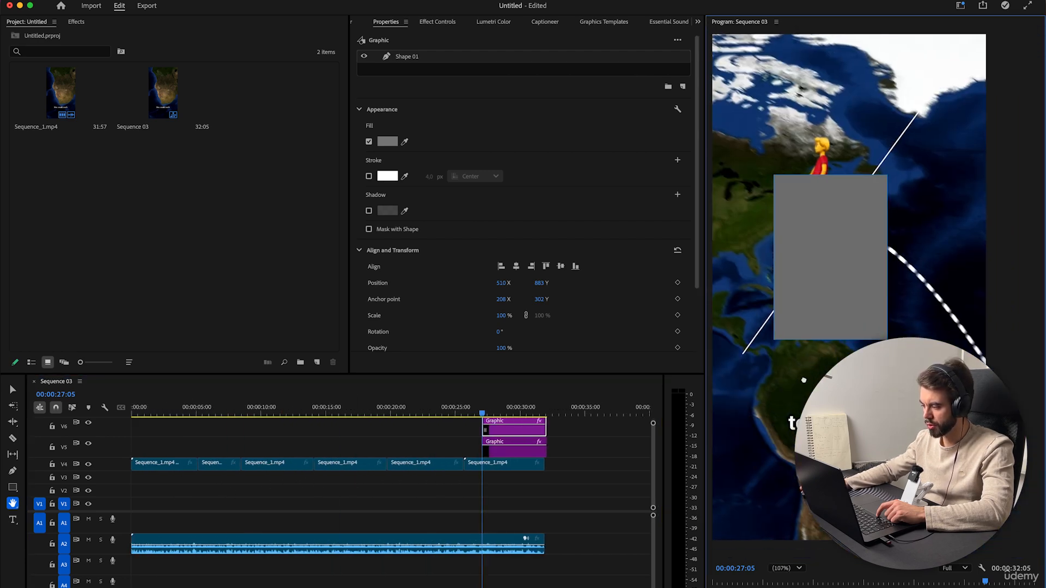
# Add the text "create text" above the grey rectangle with the Type tool and deselect it.
pyautogui.click(12, 521)
pyautogui.click(877, 124)
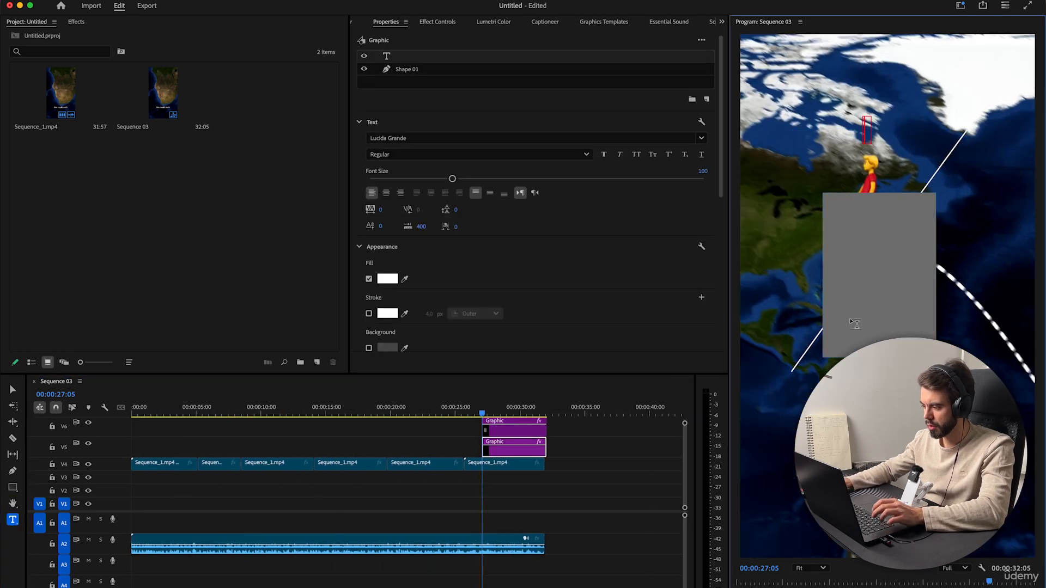
pyautogui.write('create t')
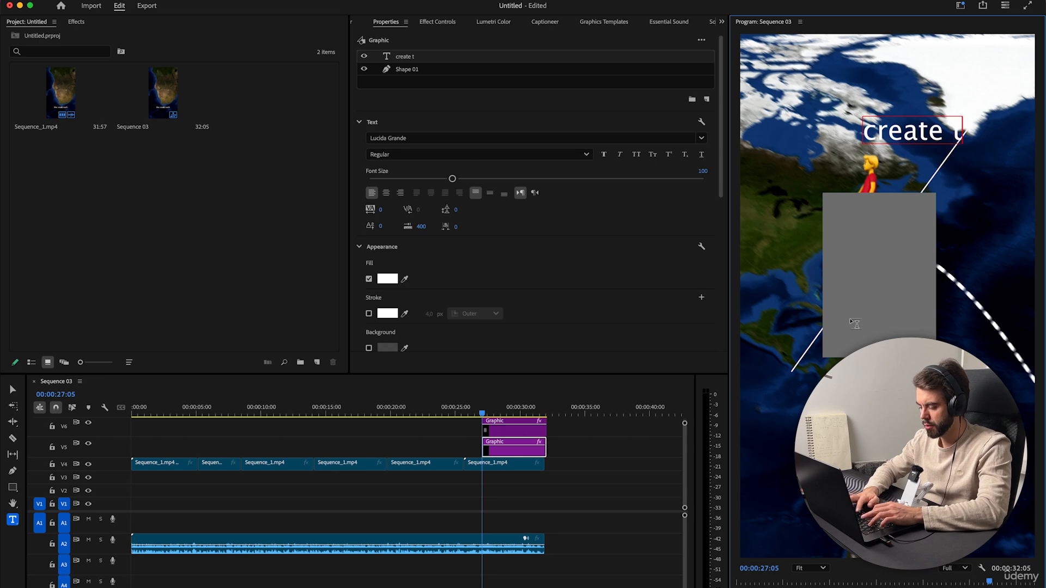
pyautogui.write('ext')
pyautogui.click(567, 490)
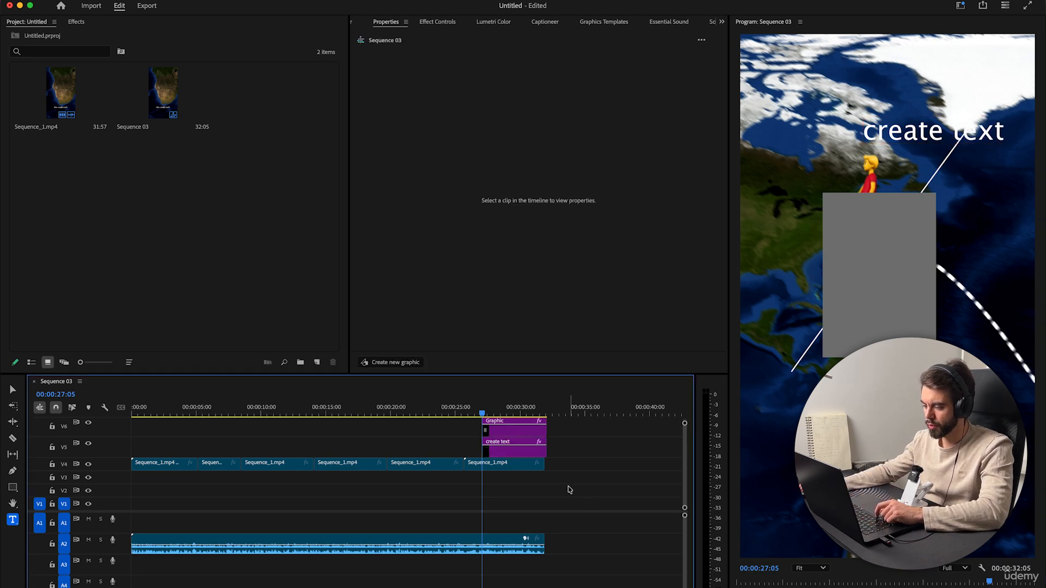
# Select the fifth V4 piece and compare its settings in Properties and Effect Controls.
pyautogui.click(431, 464)
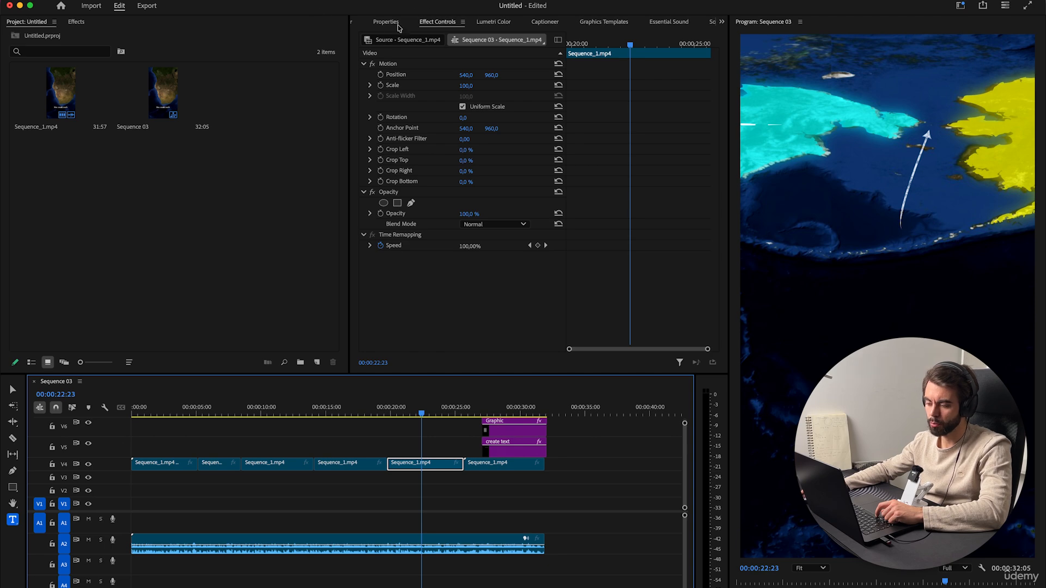
pyautogui.click(393, 23)
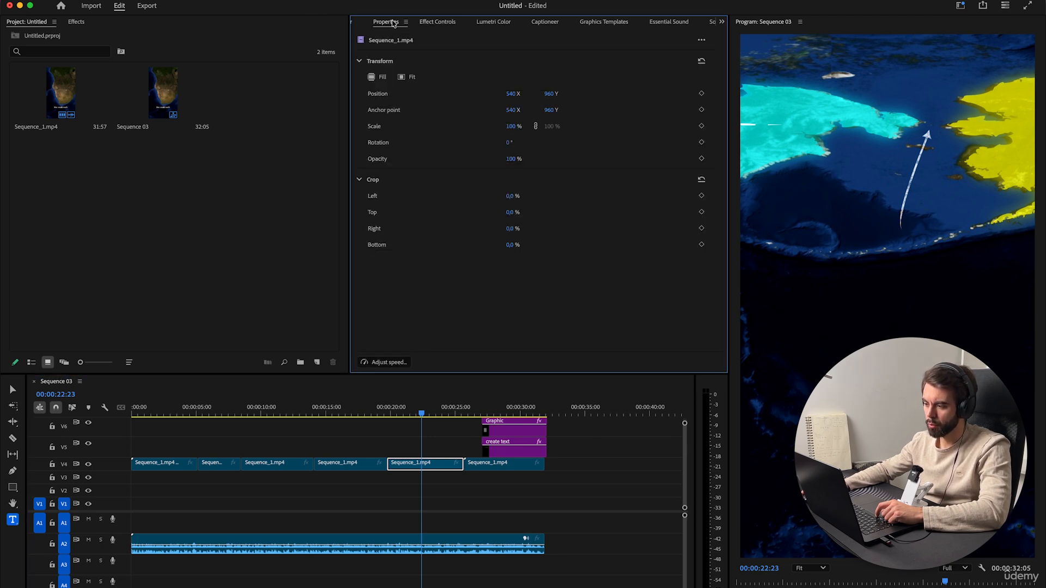
pyautogui.click(438, 23)
pyautogui.click(394, 23)
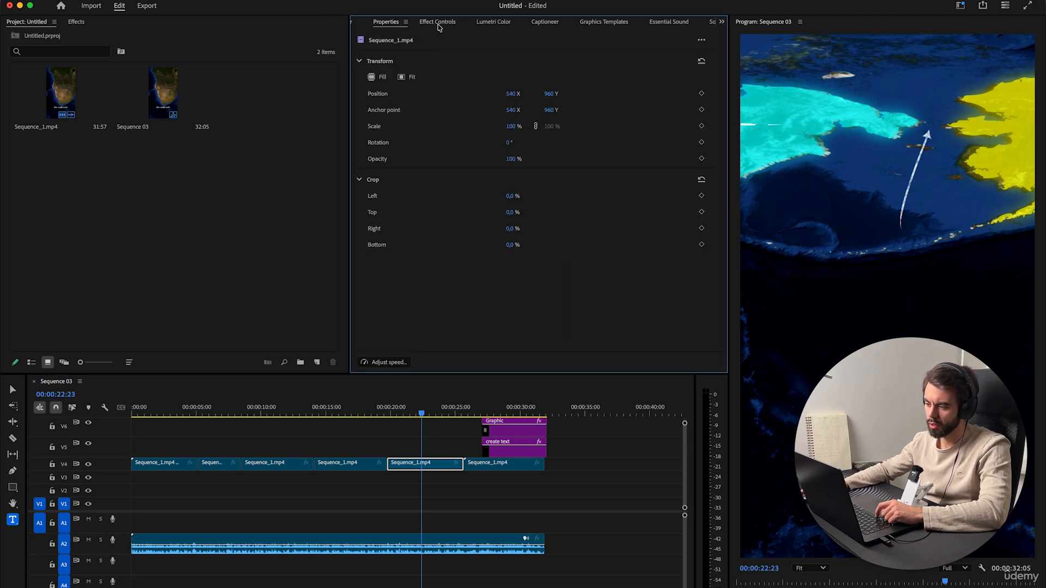
pyautogui.click(439, 23)
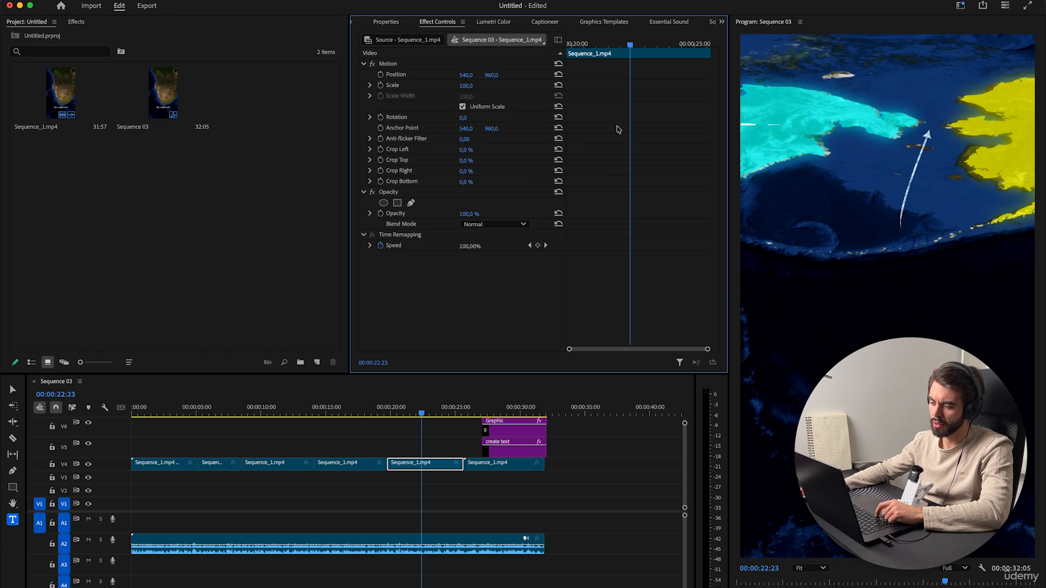
# Try adding a Position keyframe to the fifth V4 piece in Properties, and remove it again.
pyautogui.click(386, 22)
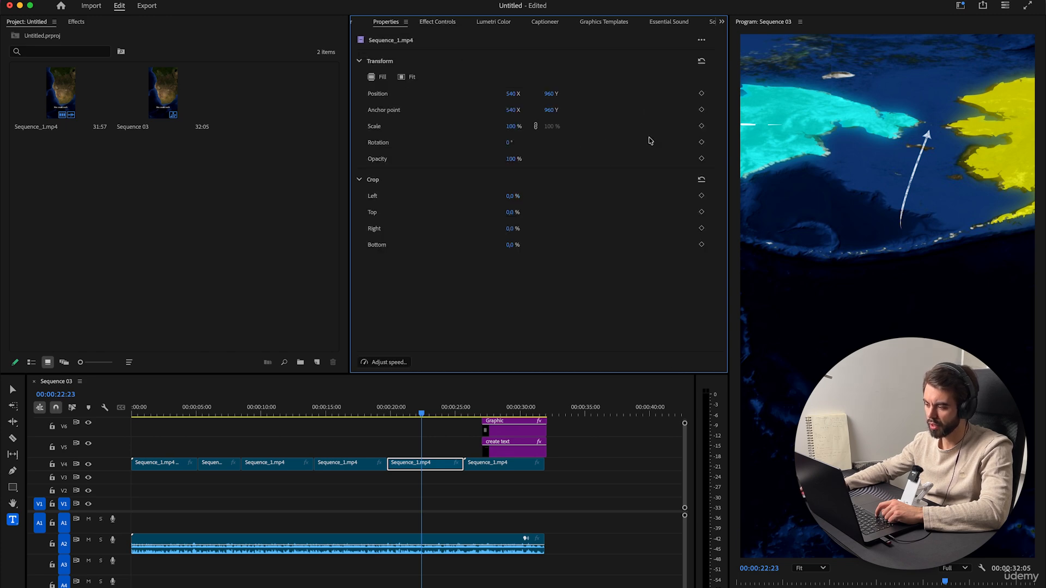
pyautogui.click(701, 93)
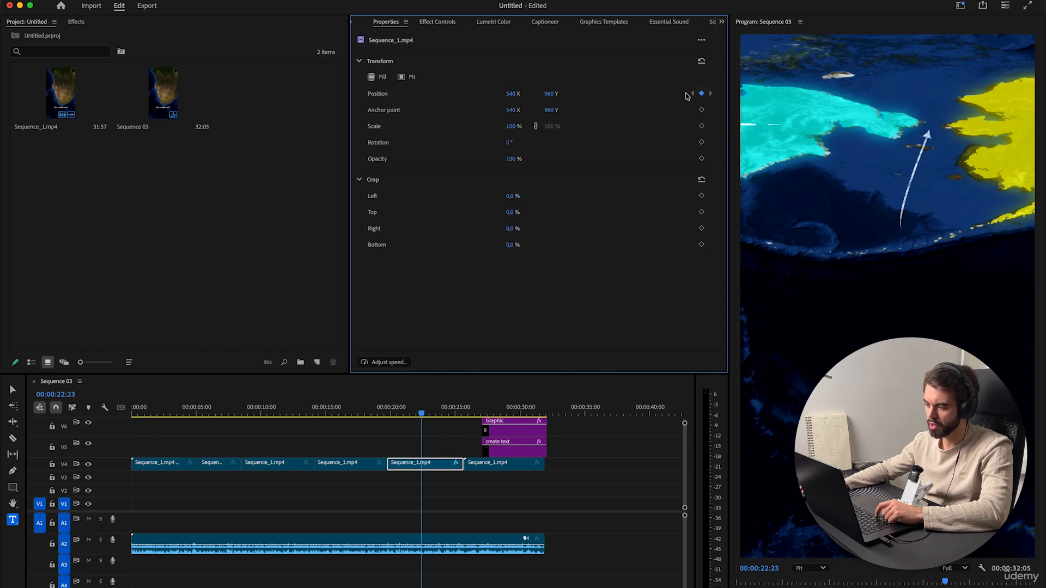
pyautogui.click(701, 94)
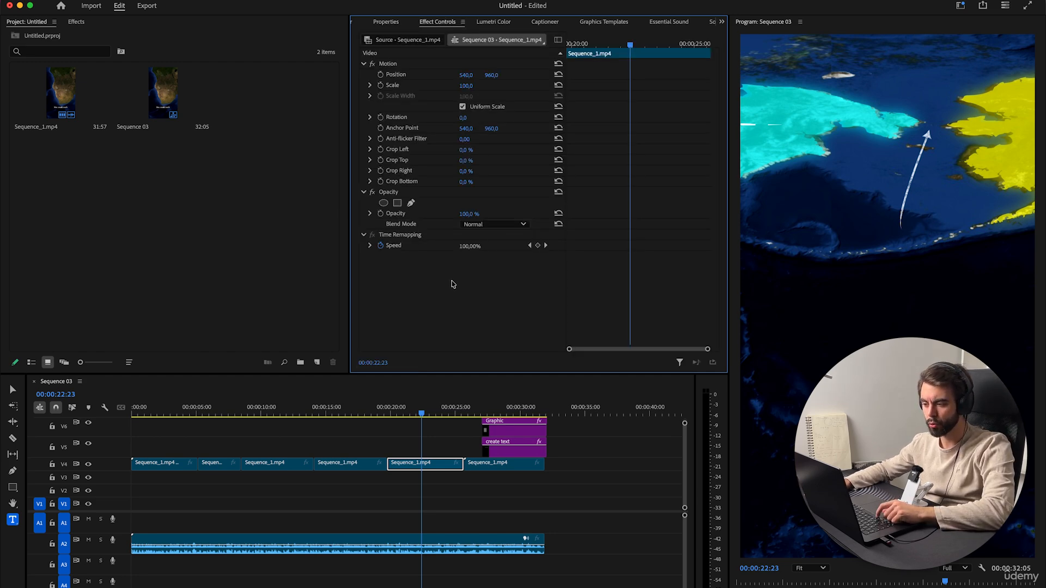
# Move the rectangle graphic to V5 above the fifth V4 piece and keyframe its Vector Motion Position X from 540 at 00:00:22:23 to 845 at 00:00:23:13.
pyautogui.moveTo(502, 431); pyautogui.dragTo(419, 453)
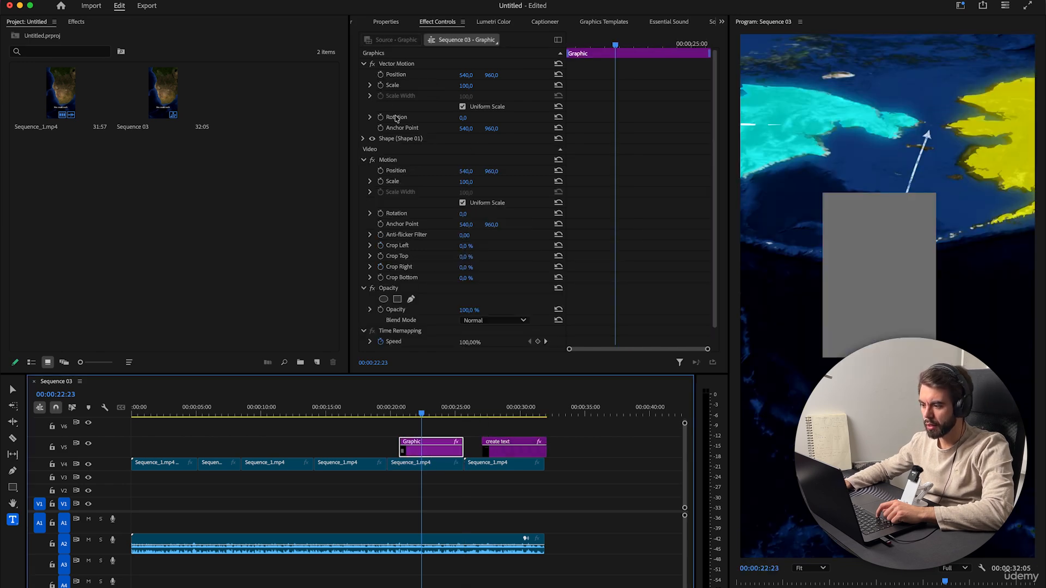
pyautogui.click(380, 74)
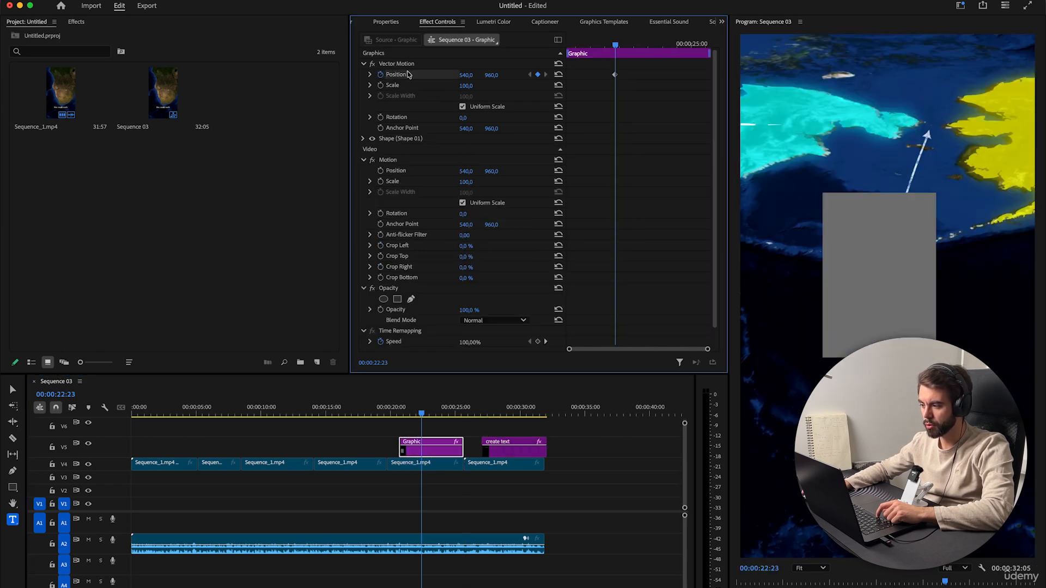
pyautogui.moveTo(616, 46); pyautogui.dragTo(639, 45)
pyautogui.moveTo(467, 75); pyautogui.dragTo(614, 69)
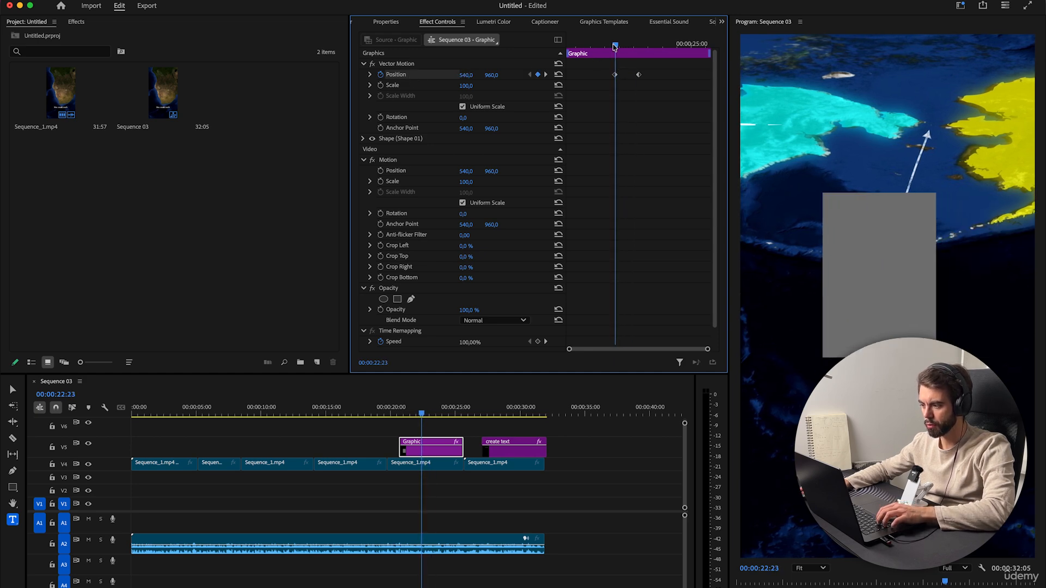
pyautogui.moveTo(615, 46); pyautogui.dragTo(639, 46)
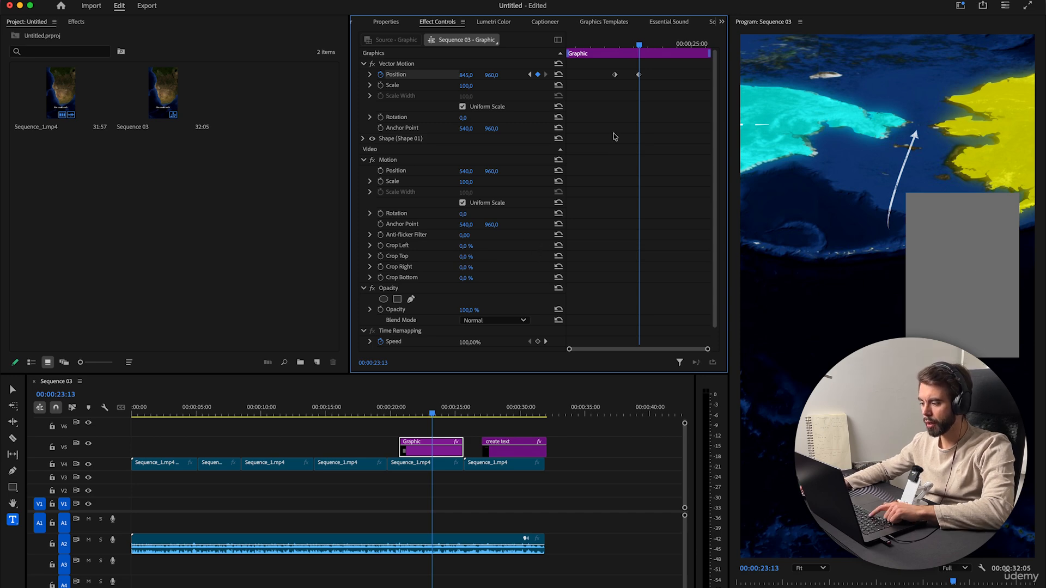
# Keyframe the rectangle graphic's Vector Motion Scale from 100 at 00:00:22:23 to 48 at 00:00:23:13.
pyautogui.press('v')
pyautogui.click(380, 86)
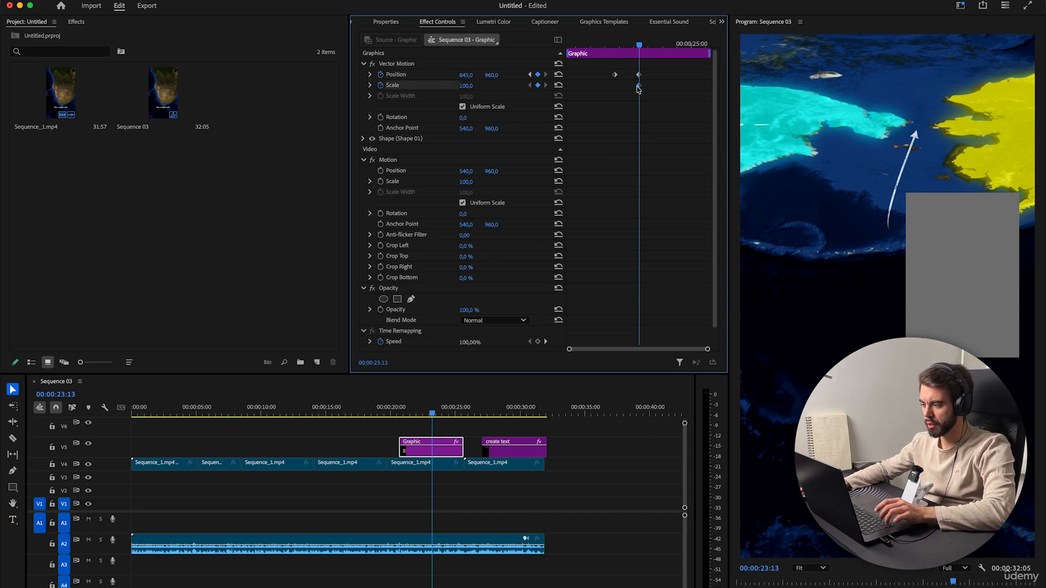
pyautogui.moveTo(639, 86); pyautogui.dragTo(615, 86)
pyautogui.moveTo(466, 86); pyautogui.dragTo(437, 86)
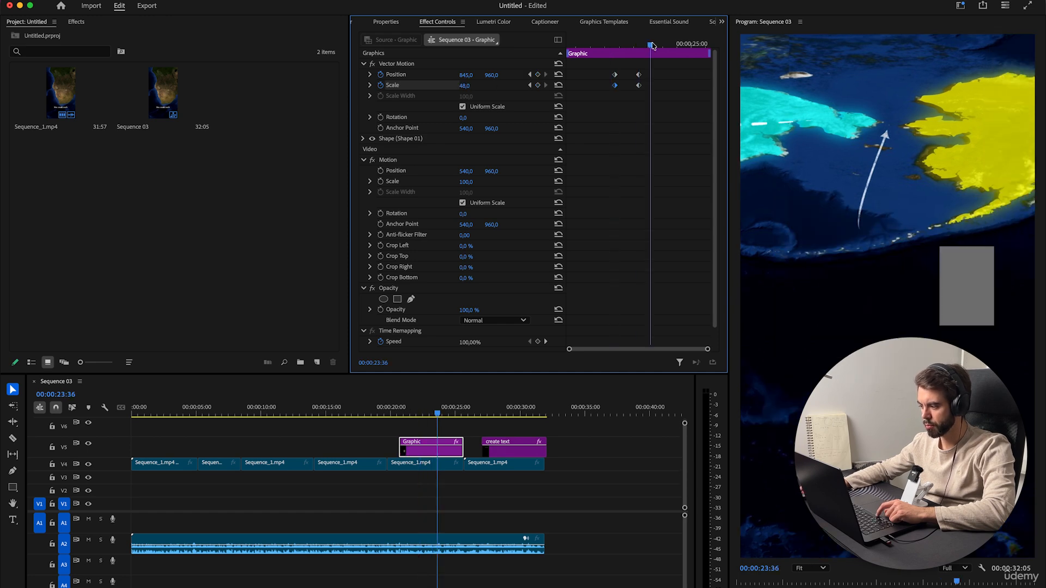
# Try changing the rectangle graphic's Vector Motion rotation at an earlier frame, and undo the change.
pyautogui.click(604, 44)
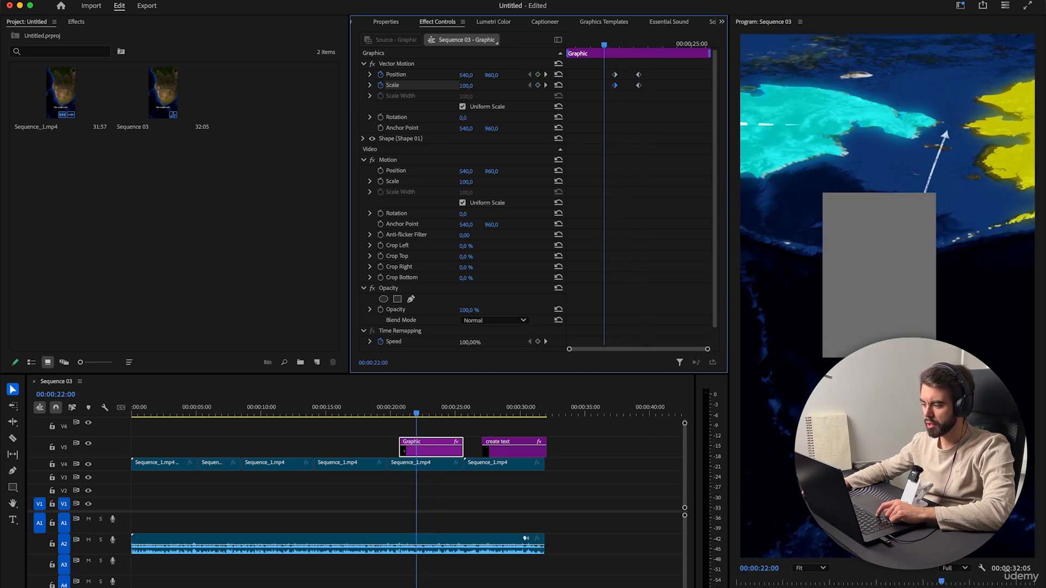
pyautogui.moveTo(465, 117)
pyautogui.mouseDown()
pyautogui.moveTo(498, 117)
pyautogui.moveTo(472, 129)
pyautogui.mouseUp()
pyautogui.press('super+z')
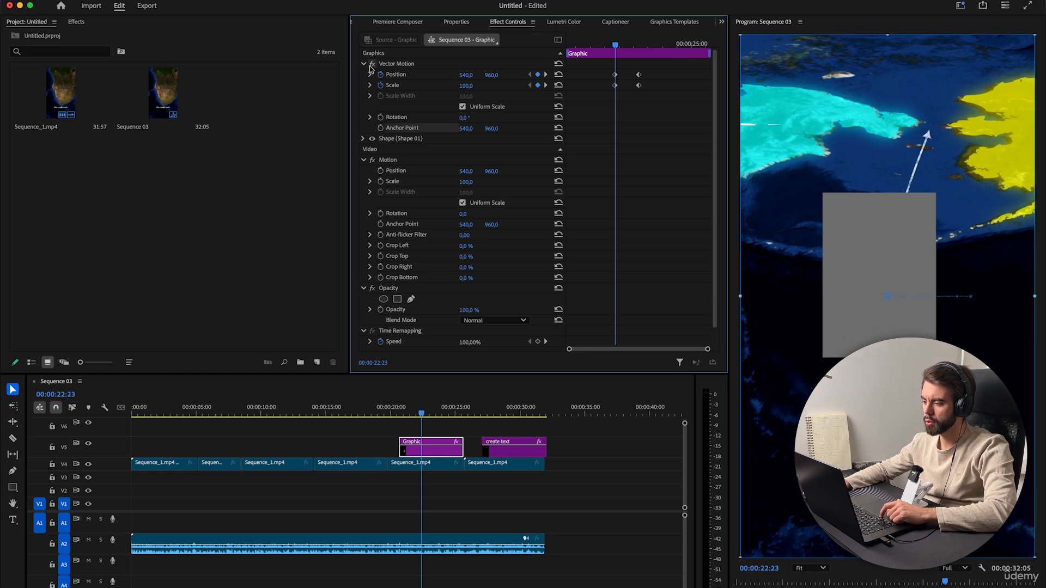
# Compare the graphic's Vector Motion and Motion effects in the Program monitor, and check which motion settings the fifth V4 piece offers.
pyautogui.click(398, 64)
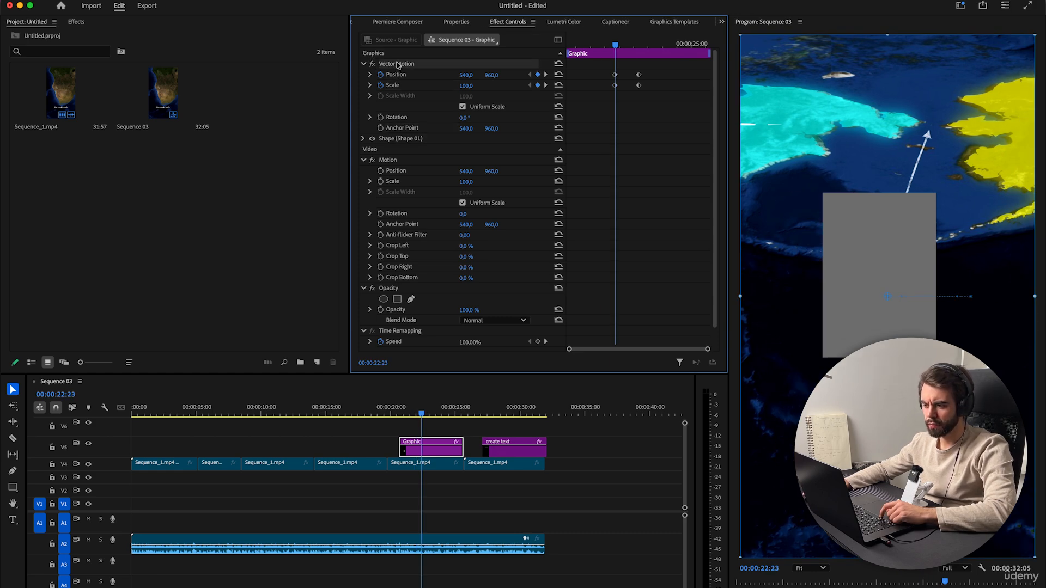
pyautogui.click(395, 160)
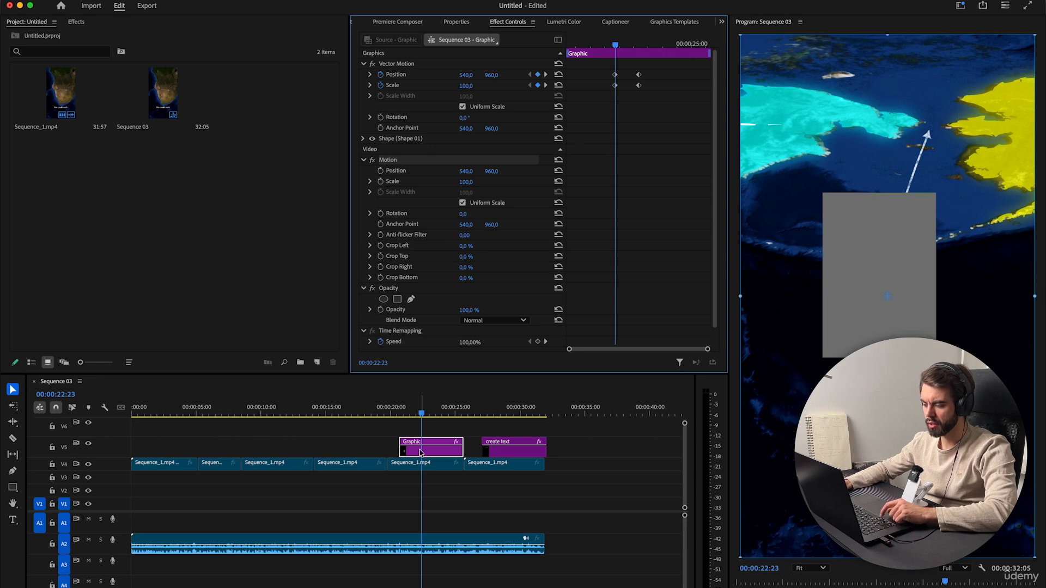
pyautogui.click(376, 58)
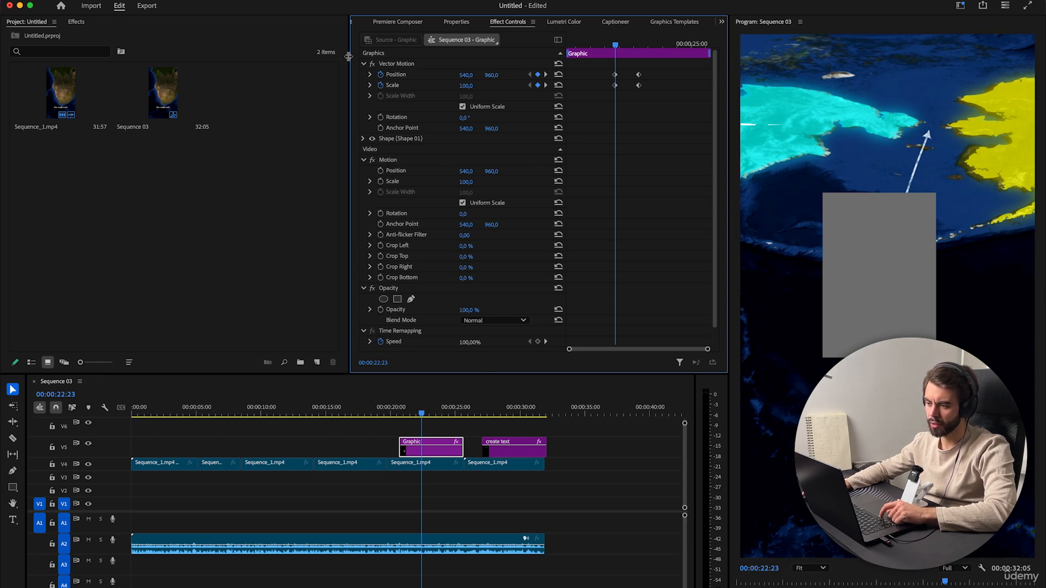
pyautogui.click(398, 162)
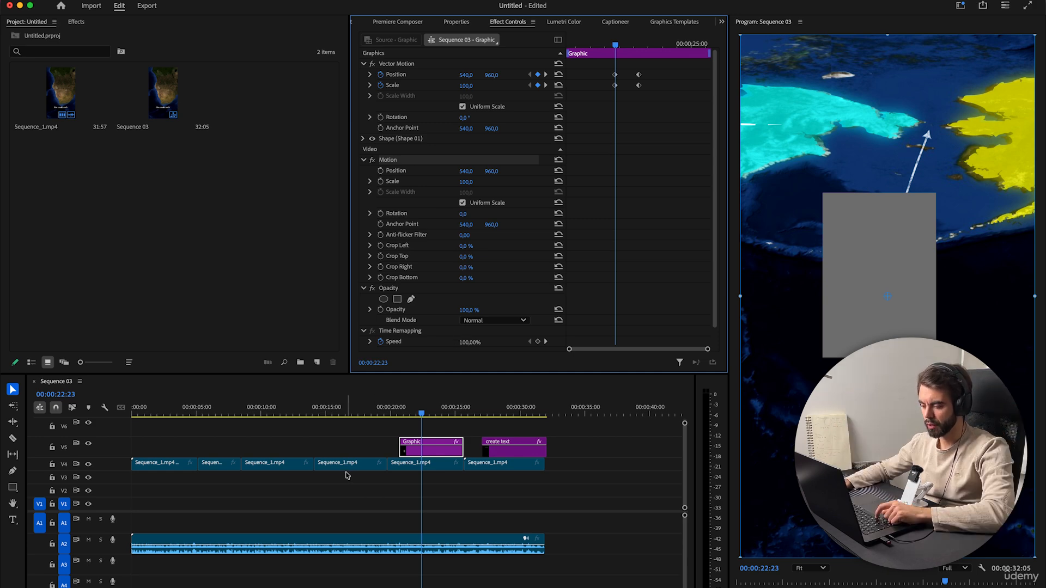
pyautogui.click(412, 469)
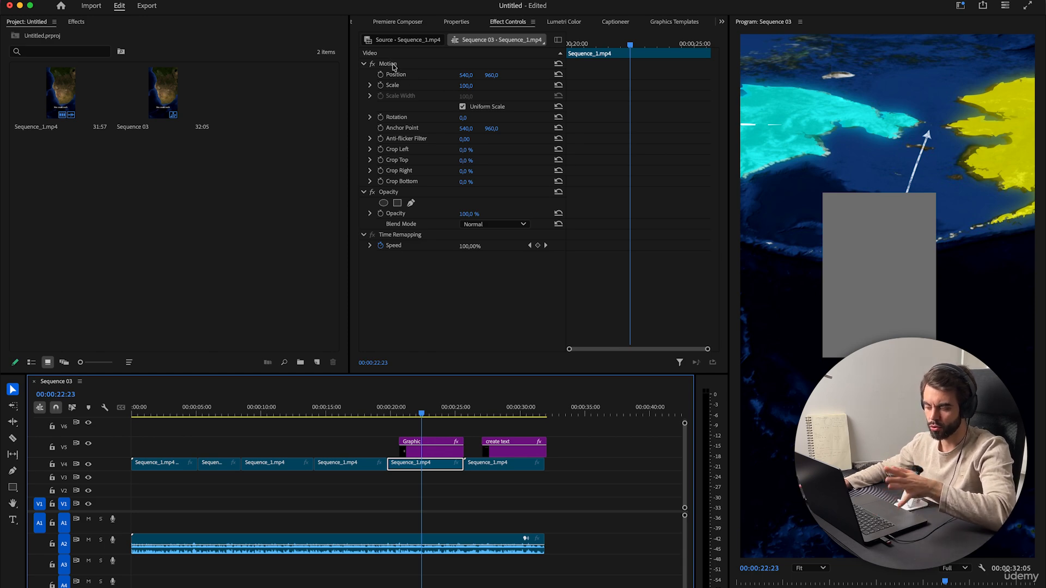
# Keyframe the rectangle graphic's Motion Position X from 240 at 00:00:22:23 to 540 at 00:00:23:13.
pyautogui.click(429, 454)
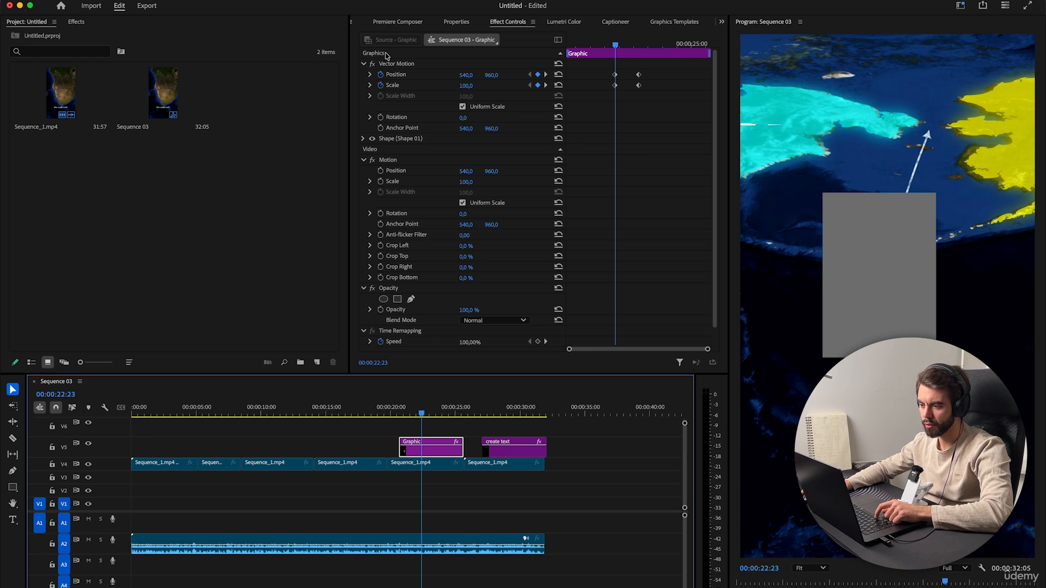
pyautogui.click(381, 172)
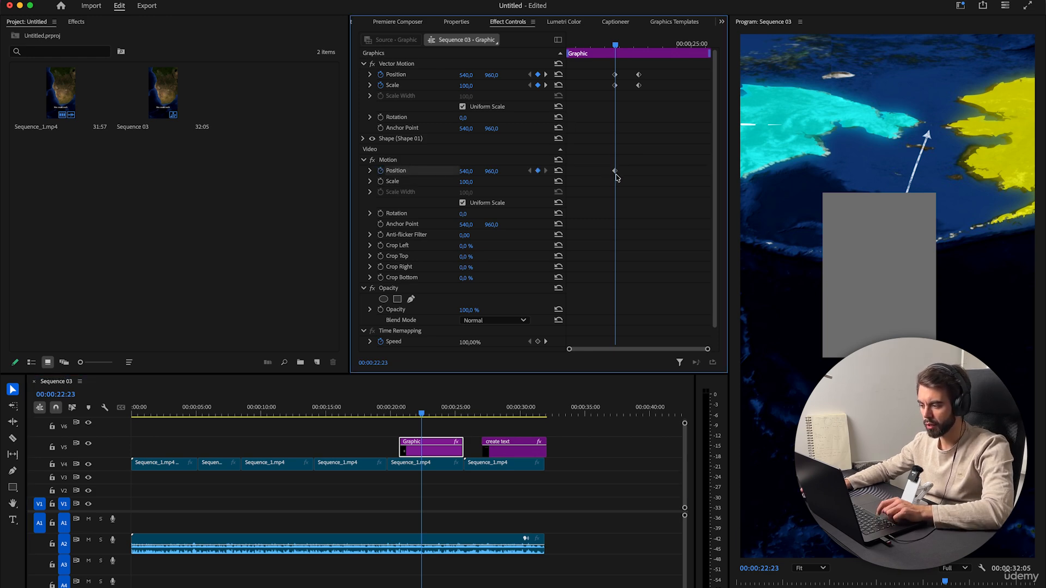
pyautogui.moveTo(616, 172); pyautogui.dragTo(639, 172)
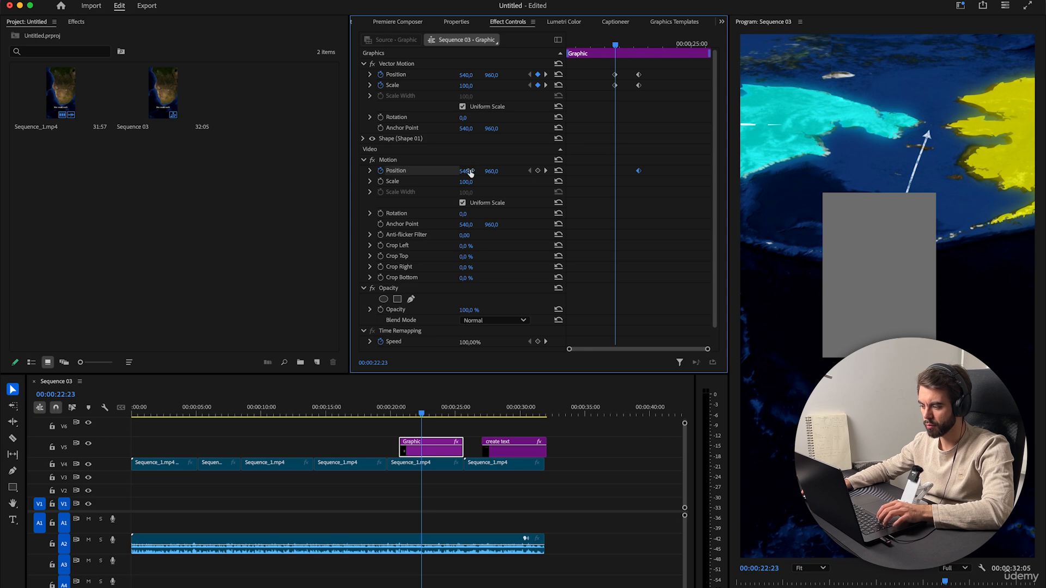
pyautogui.moveTo(468, 172); pyautogui.dragTo(306, 172)
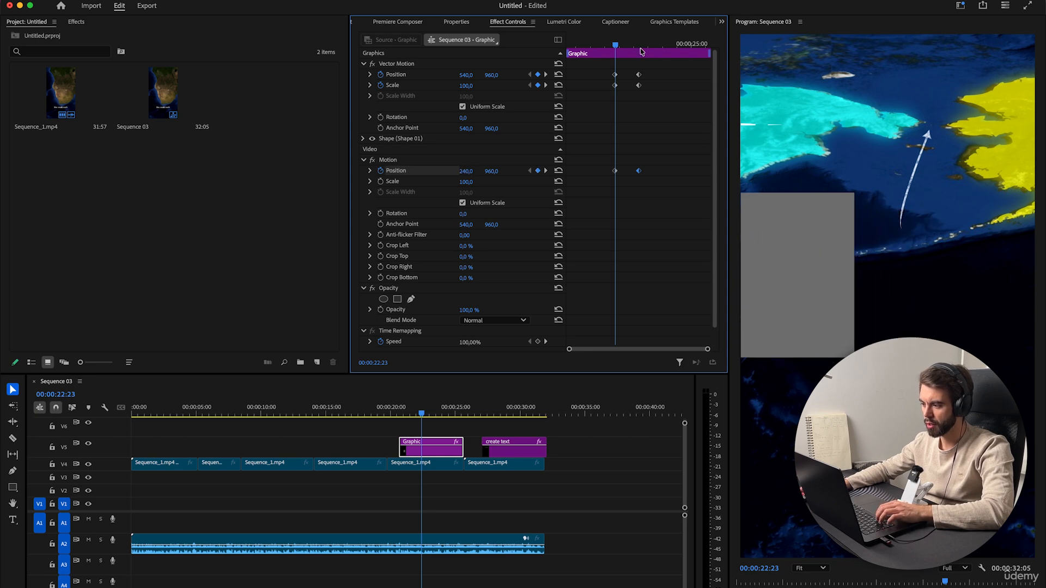
pyautogui.moveTo(628, 46); pyautogui.dragTo(638, 77)
pyautogui.scroll(-1, 426, 256)
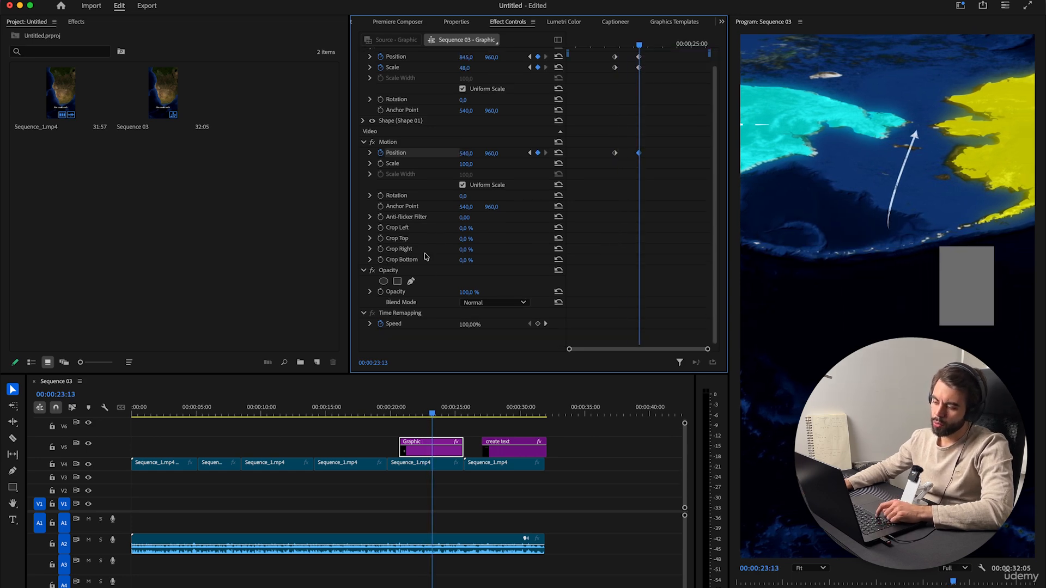
pyautogui.moveTo(465, 238); pyautogui.dragTo(182, 226)
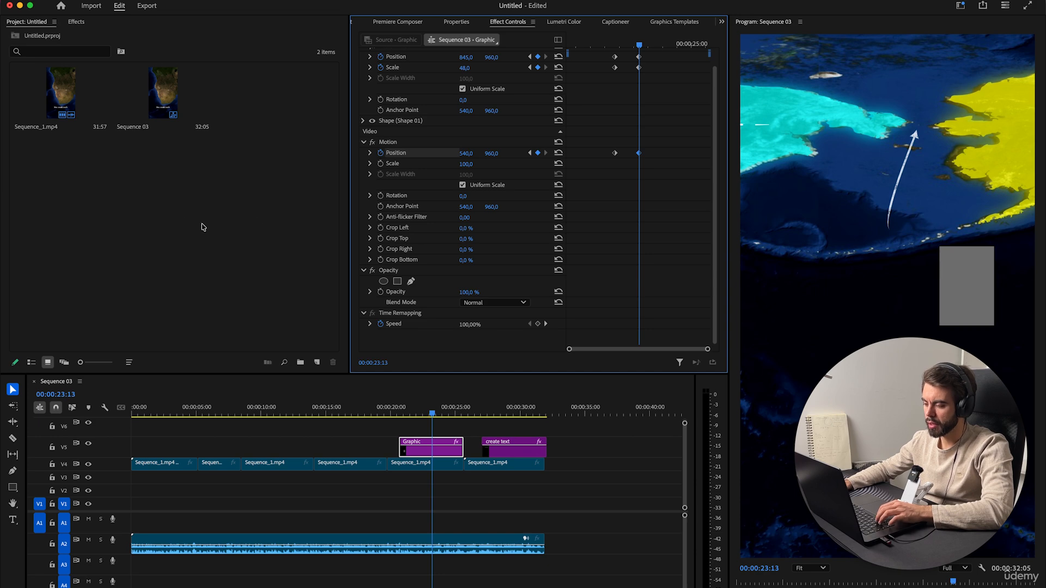
# Find the Gaussian Blur video effect, apply it to the rectangle graphic on V5, and set its Blurriness to 150.
pyautogui.click(78, 22)
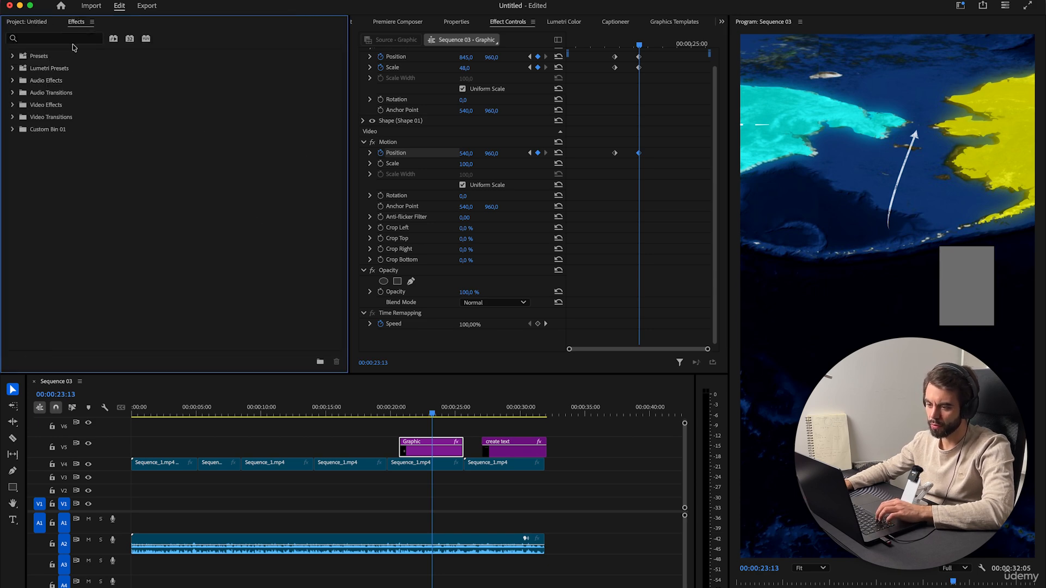
pyautogui.click(66, 39)
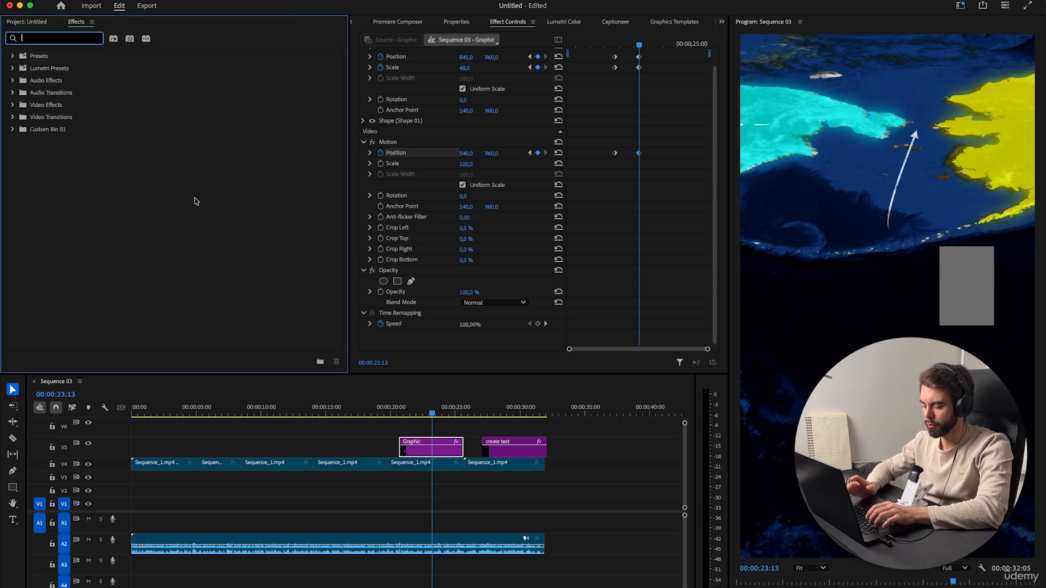
pyautogui.write('gaus')
pyautogui.moveTo(80, 136); pyautogui.dragTo(430, 448)
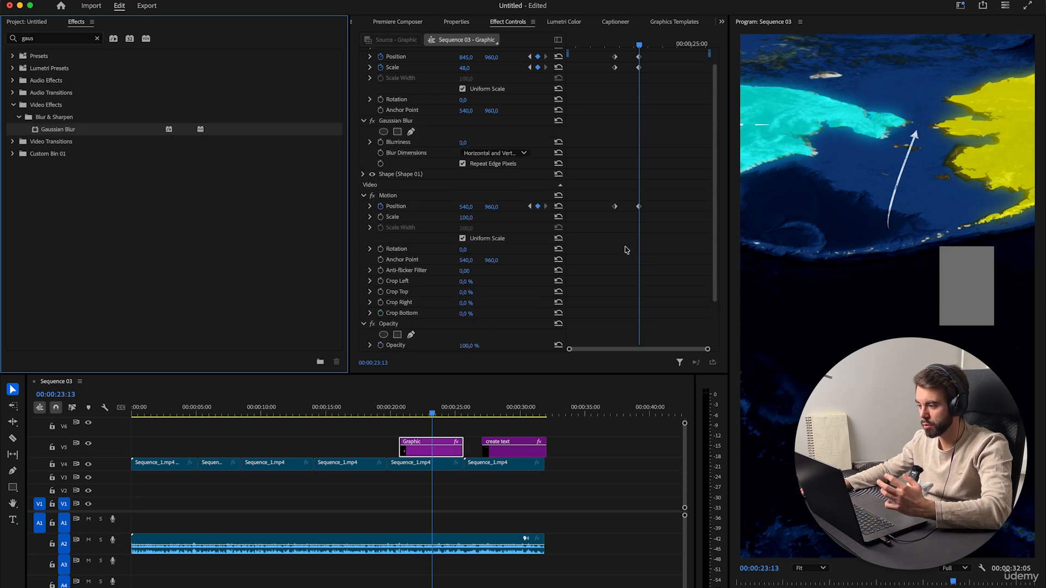
pyautogui.scroll(2, 626, 245)
pyautogui.moveTo(462, 160); pyautogui.dragTo(543, 160)
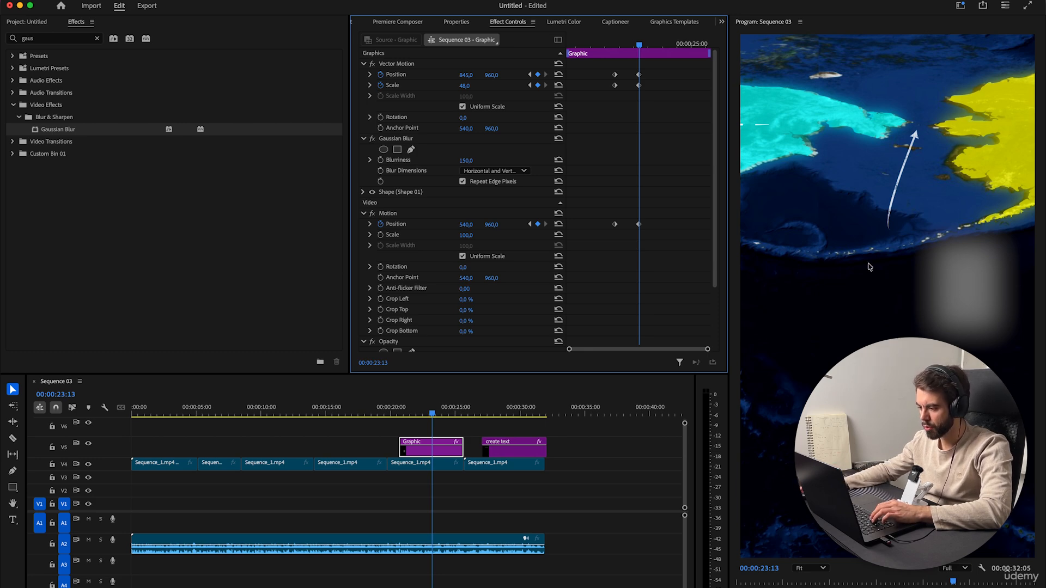
# Keyframe the graphic's Gaussian Blur Blurriness from 0 at 00:00:23:13 to 150 just after 00:00:24:31, and preview the blur.
pyautogui.click(380, 161)
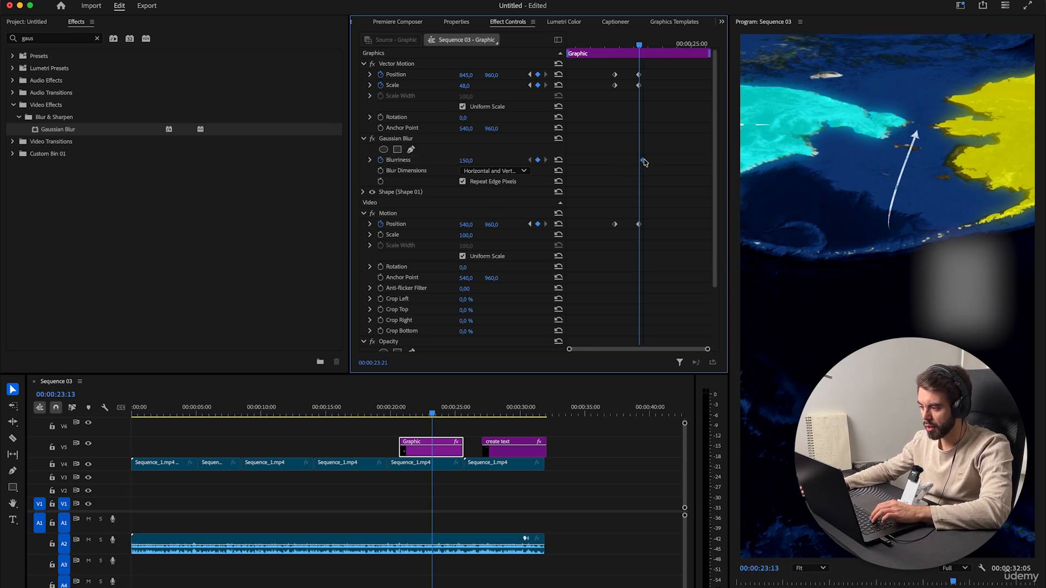
pyautogui.moveTo(638, 160); pyautogui.dragTo(678, 160)
pyautogui.moveTo(466, 160); pyautogui.dragTo(384, 160)
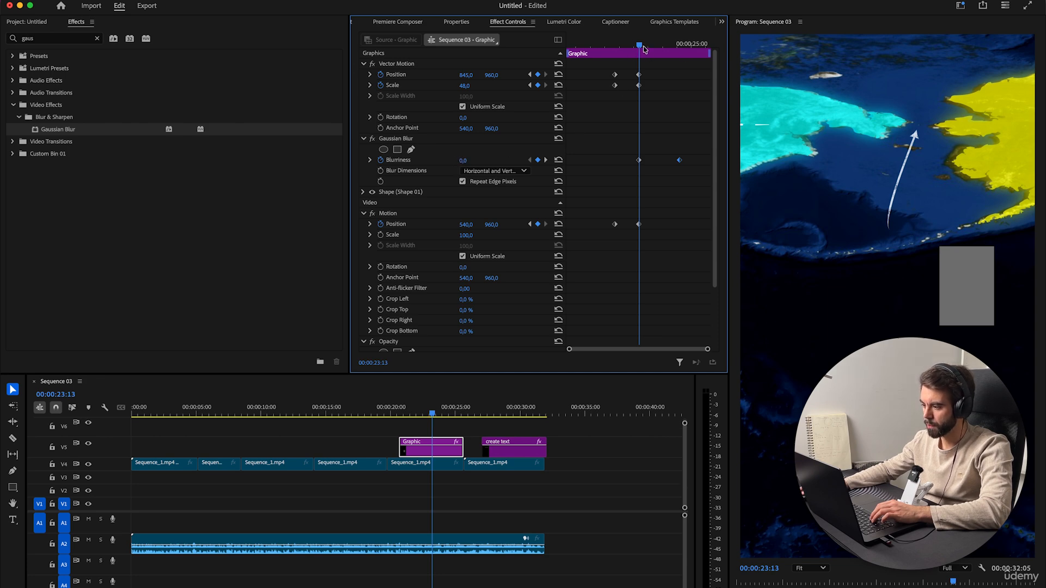
pyautogui.moveTo(644, 49); pyautogui.dragTo(678, 52)
# Compare the settings that Properties and Effect Controls offer for the rectangle graphic, its Shape 01 layer and the fifth V4 piece.
pyautogui.click(456, 22)
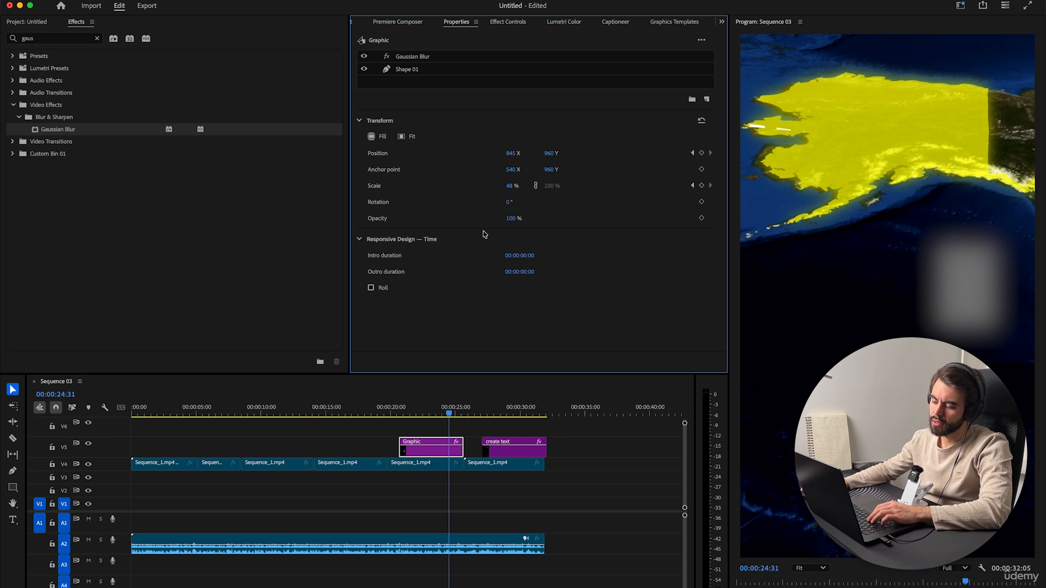
pyautogui.click(414, 69)
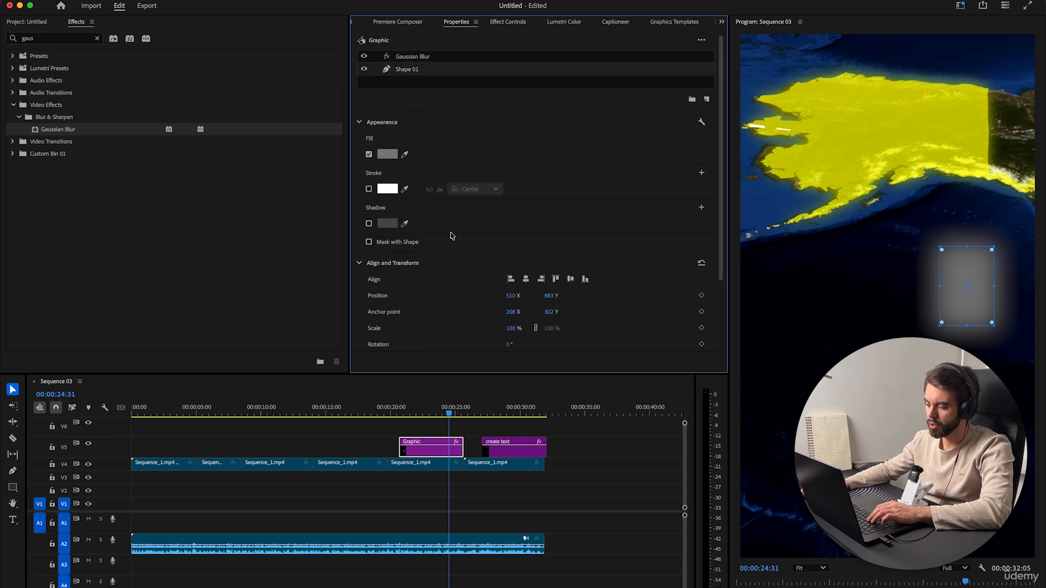
pyautogui.scroll(-3, 450, 235)
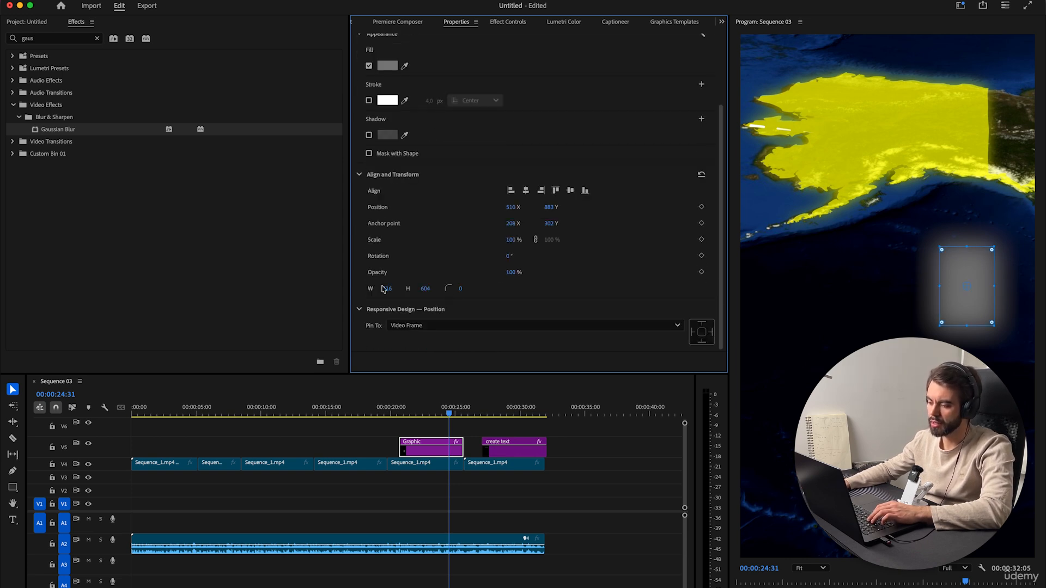
pyautogui.click(439, 467)
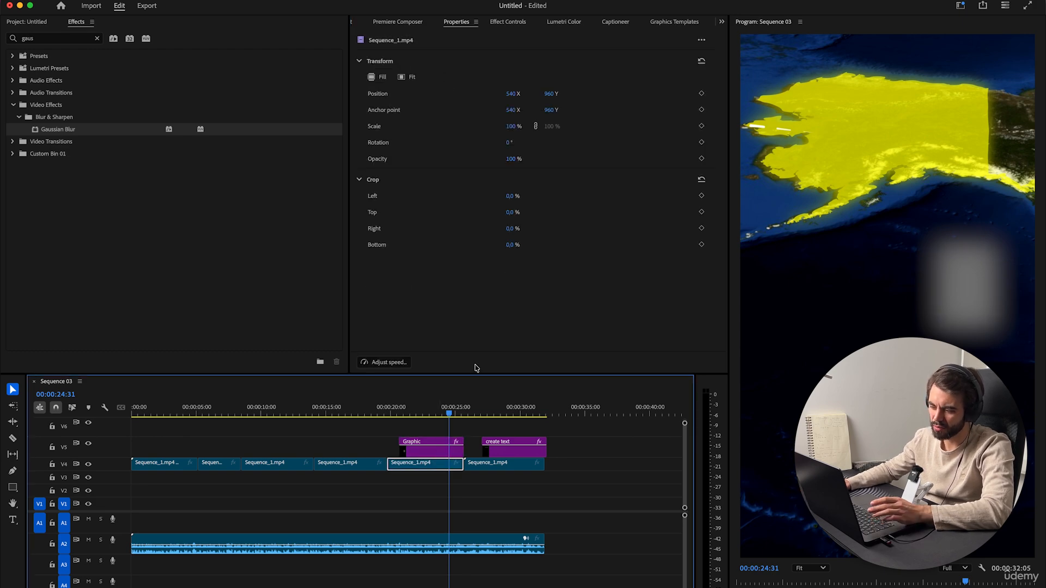
pyautogui.click(508, 21)
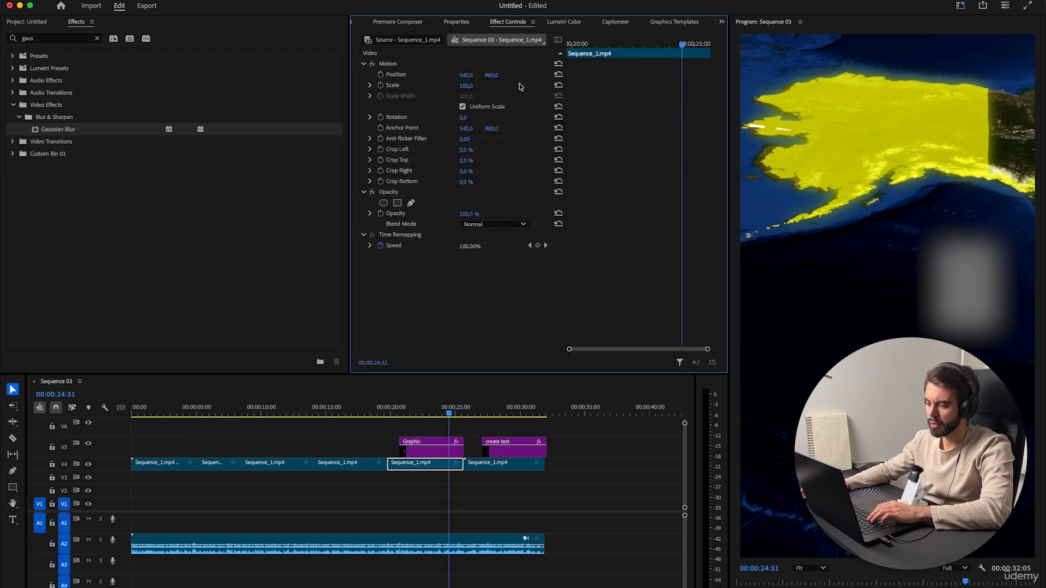
pyautogui.click(445, 455)
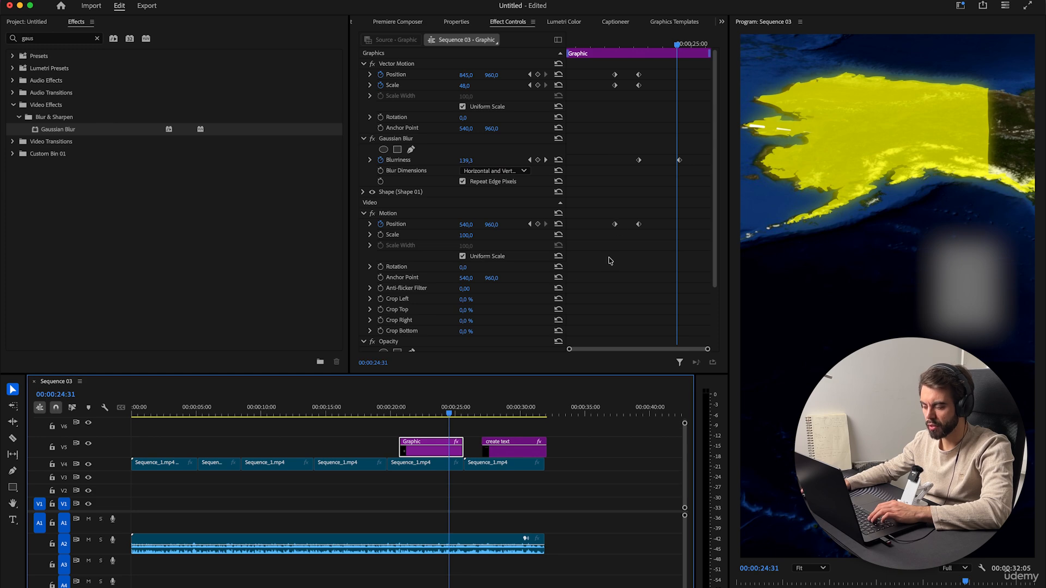
pyautogui.click(456, 22)
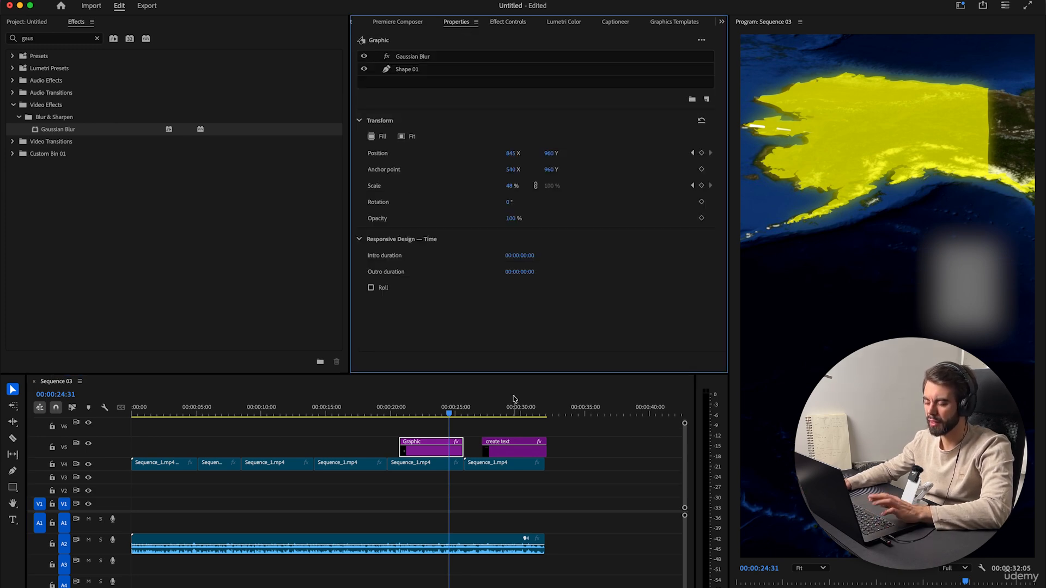
pyautogui.click(325, 0)
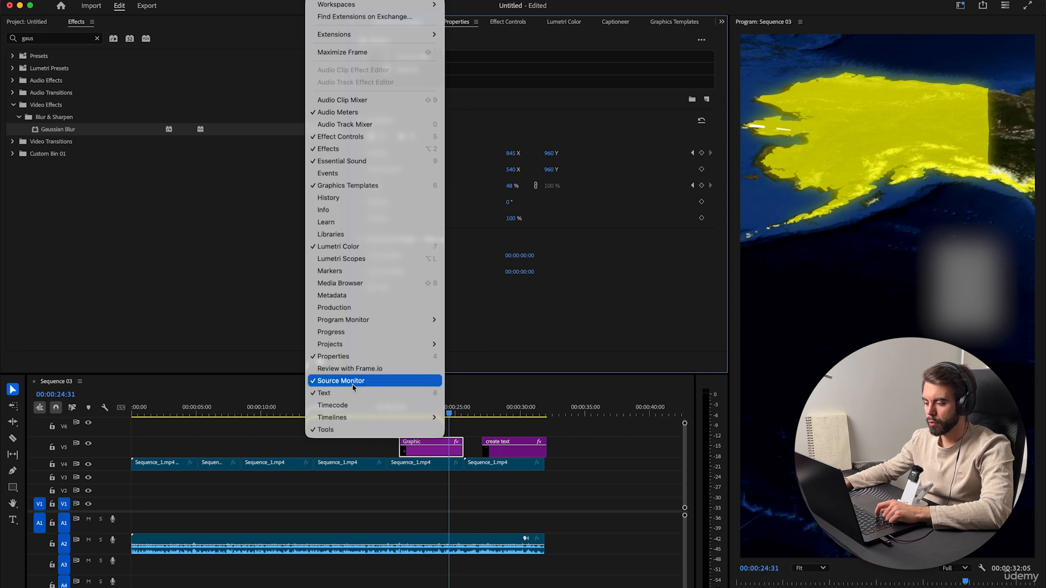
pyautogui.click(961, 6)
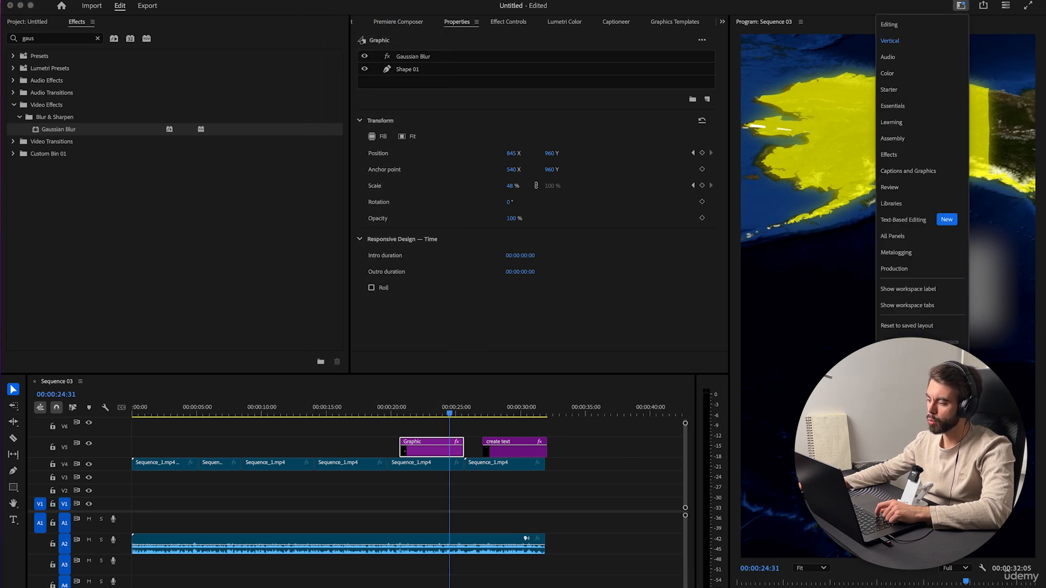
pyautogui.click(563, 357)
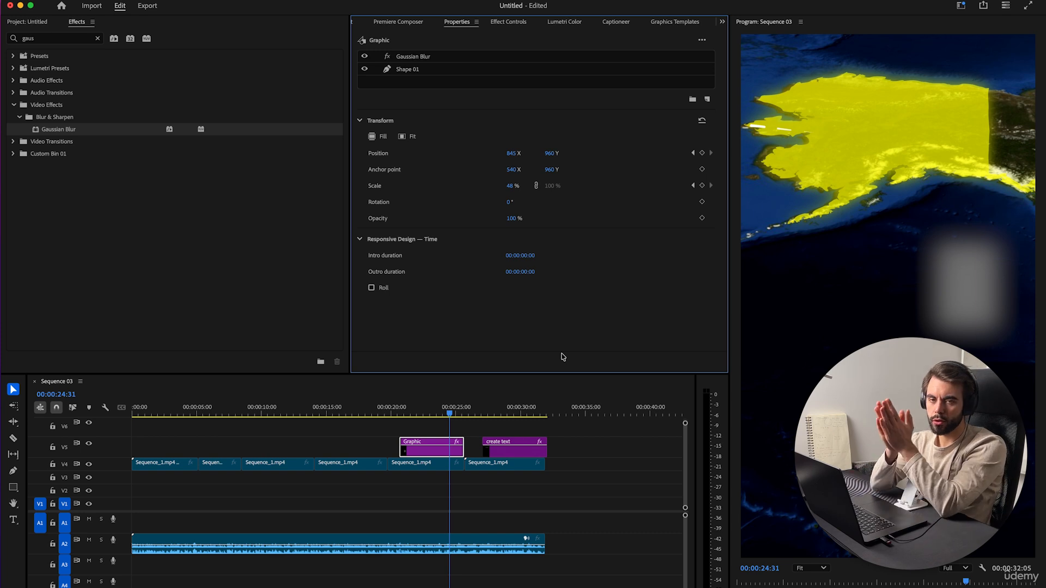